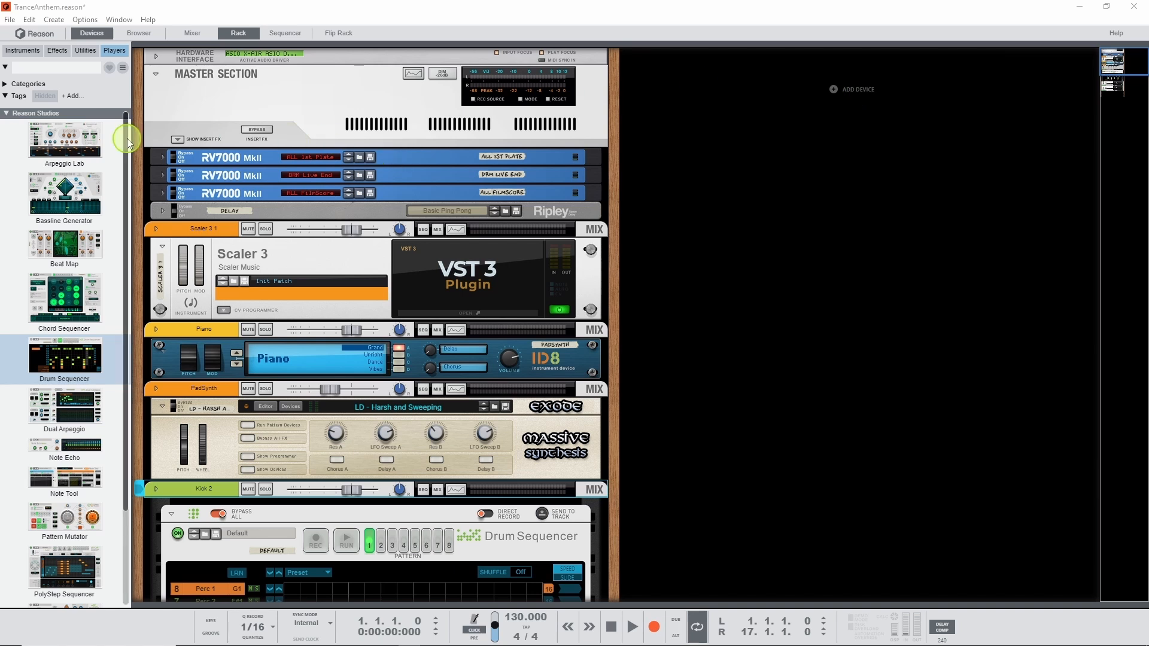
Step: Add a Reason Drum Kits instrument to the empty rack column
{"action": "scroll", "coordinate": [95, 421], "scroll_direction": "down", "scroll_amount": 3}
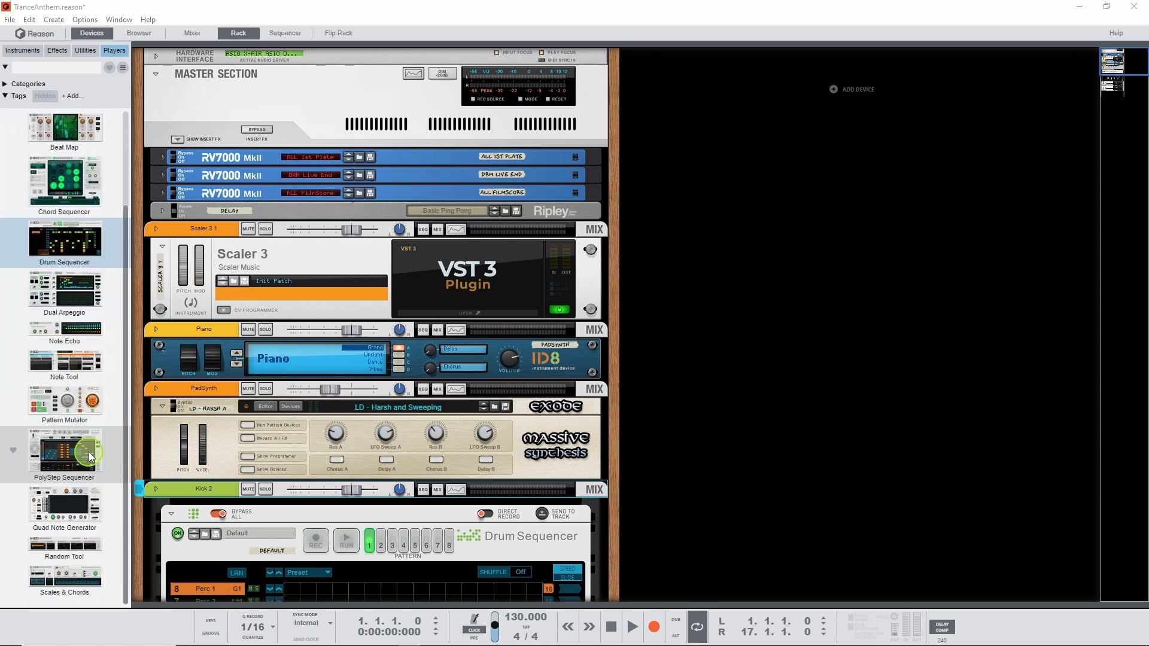
{"action": "left_click", "coordinate": [24, 53]}
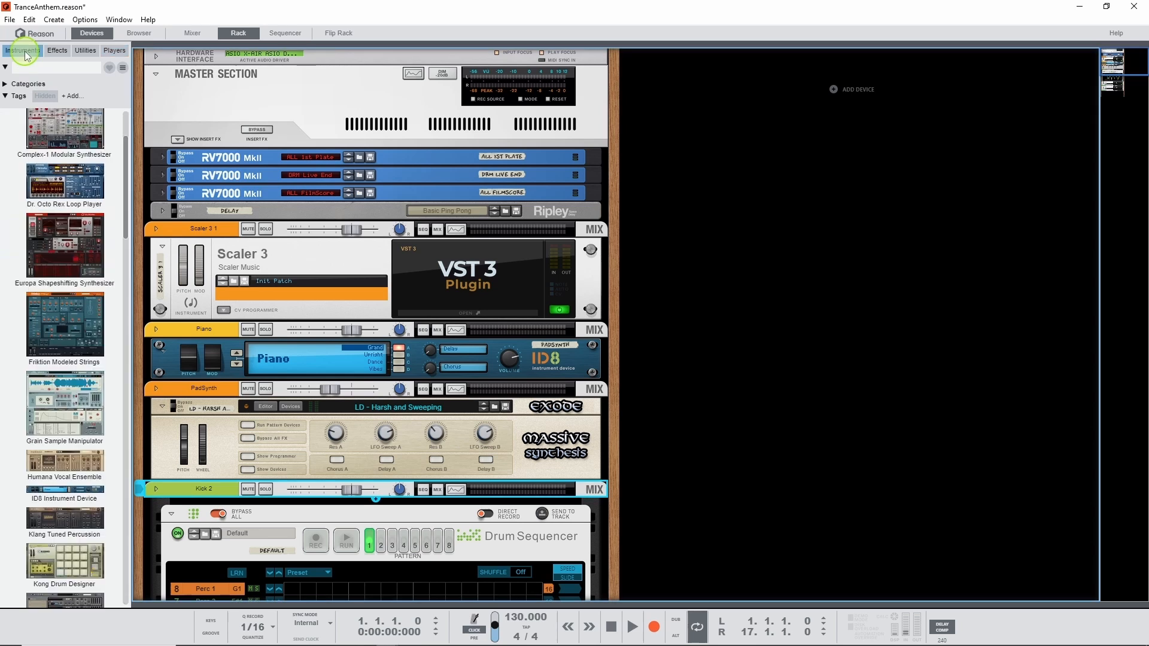
{"action": "scroll", "coordinate": [69, 377], "scroll_direction": "down", "scroll_amount": 10}
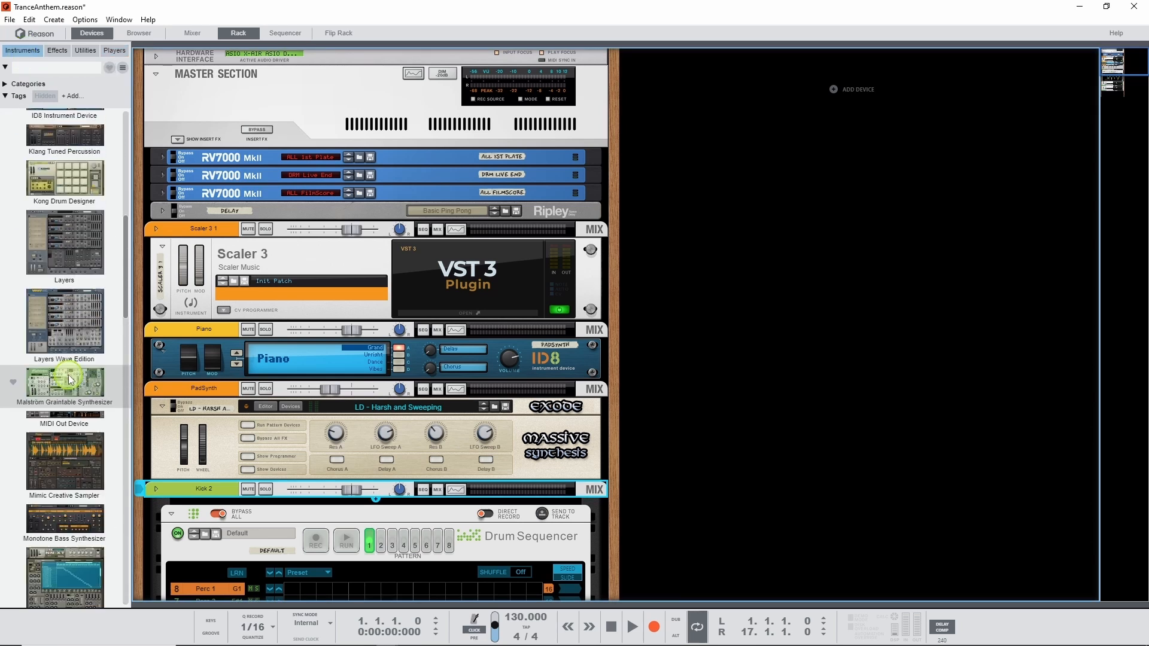
{"action": "scroll", "coordinate": [69, 379], "scroll_direction": "down", "scroll_amount": 15}
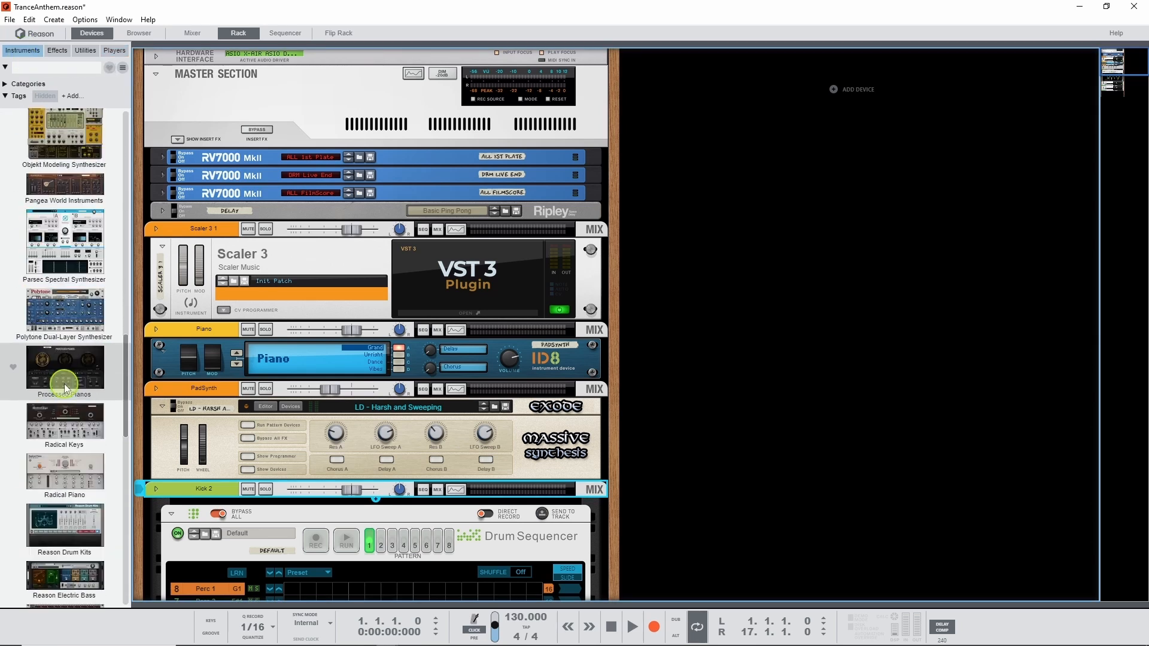
{"action": "scroll", "coordinate": [69, 412], "scroll_direction": "down", "scroll_amount": 4}
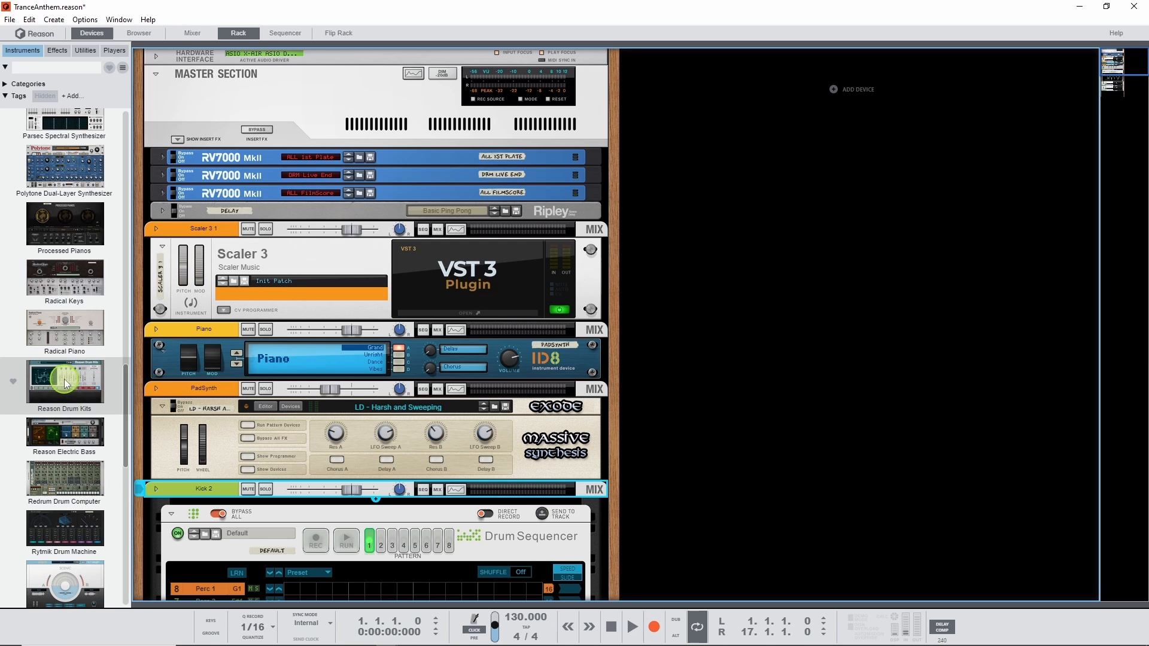
{"action": "left_click_drag", "start_coordinate": [63, 379], "coordinate": [839, 91]}
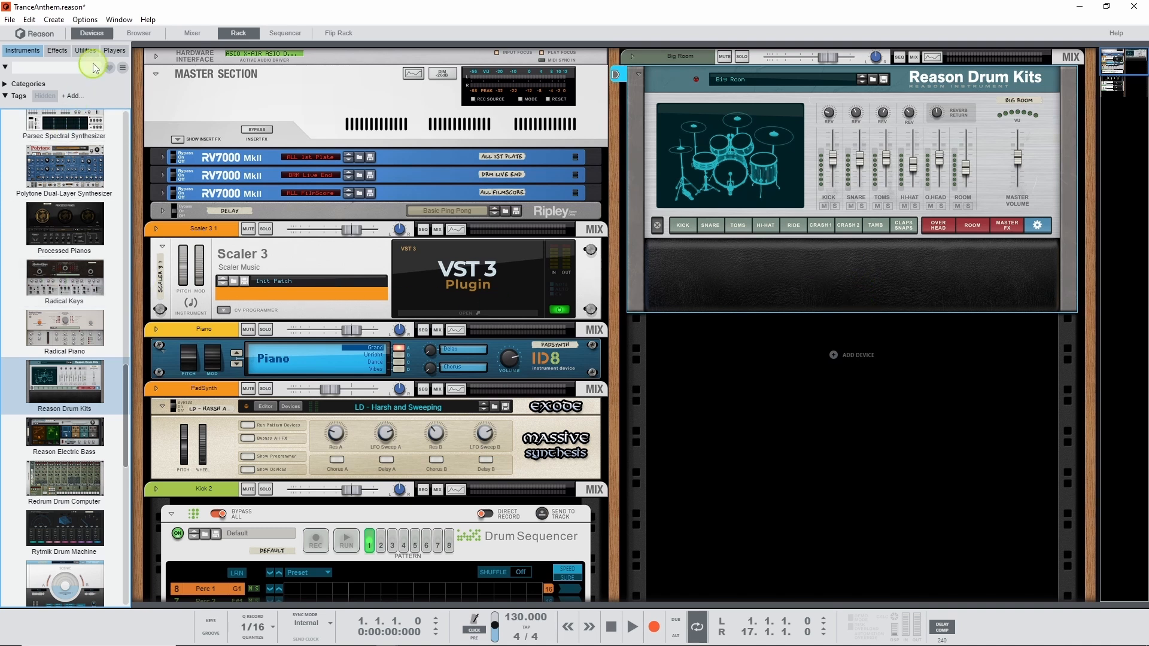
Step: Add a Drum Sequencer player to the Reason Drum Kits device
{"action": "left_click", "coordinate": [115, 51]}
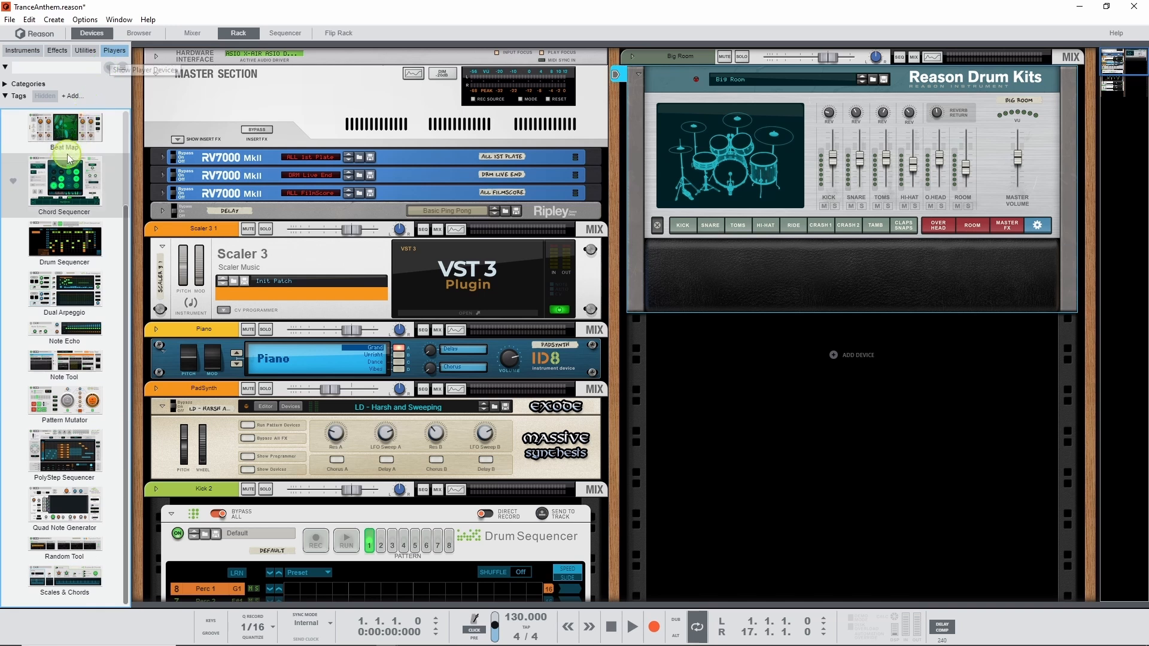
{"action": "left_click", "coordinate": [54, 244]}
{"action": "mouse_move", "coordinate": [54, 244]}
{"action": "left_mouse_down"}
{"action": "mouse_move", "coordinate": [548, 260]}
{"action": "mouse_move", "coordinate": [874, 150]}
{"action": "mouse_move", "coordinate": [870, 96]}
{"action": "left_mouse_up"}
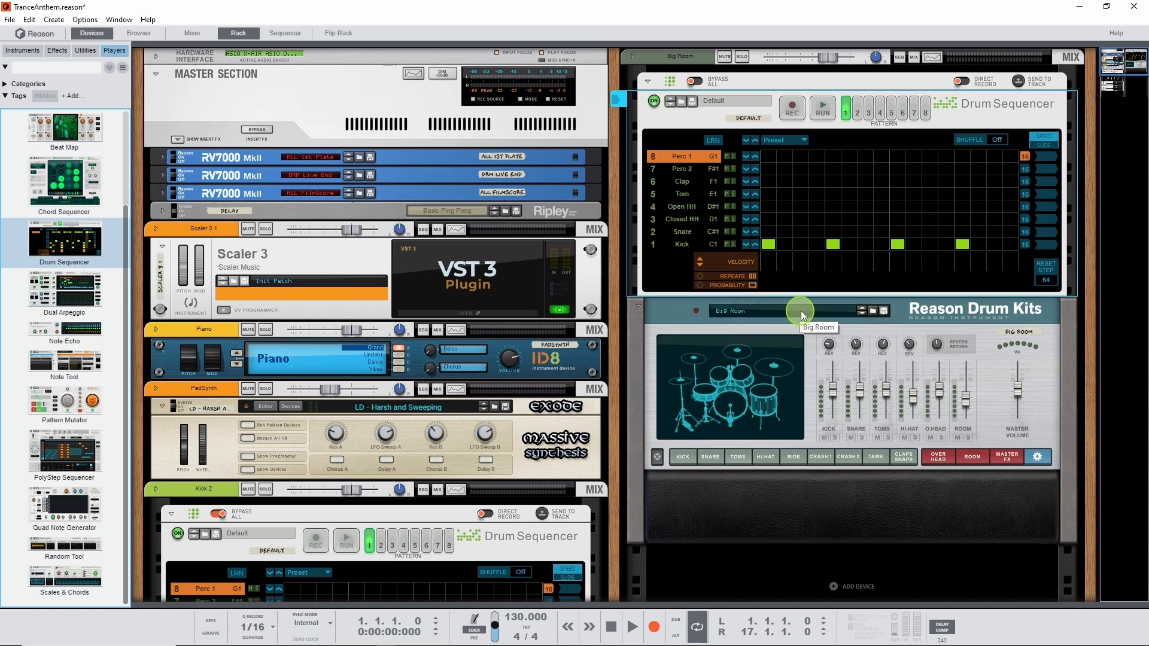
Step: Load the Big Room Dave patch into Reason Drum Kits and show its kick channel settings
{"action": "left_click", "coordinate": [873, 310]}
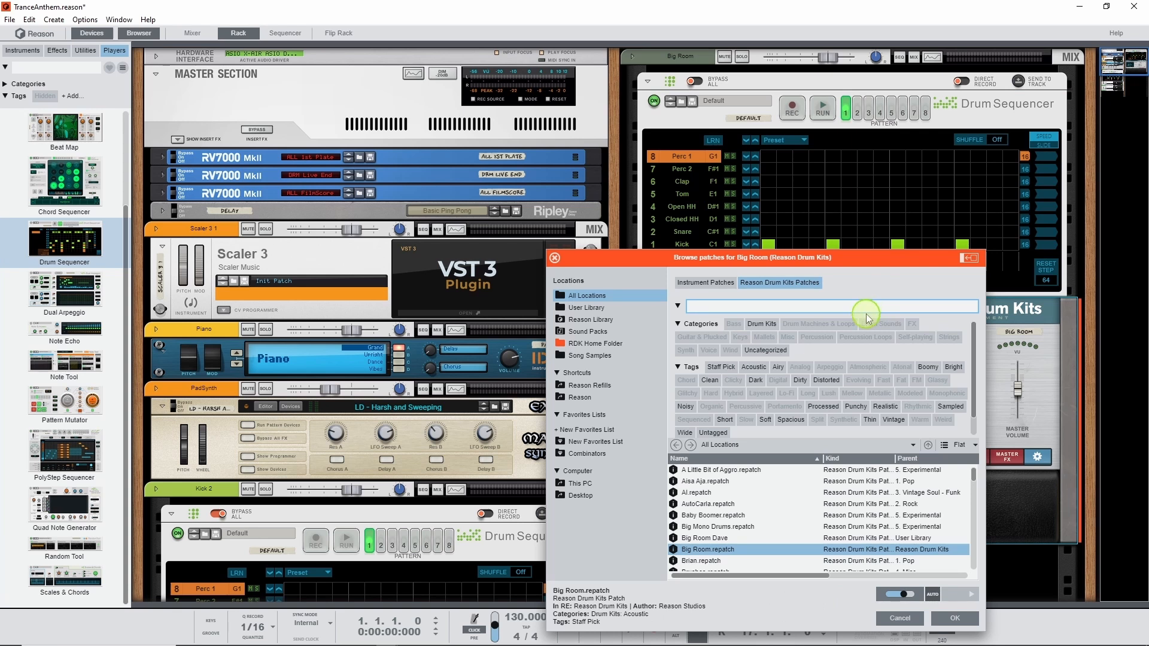
{"action": "left_click", "coordinate": [723, 539]}
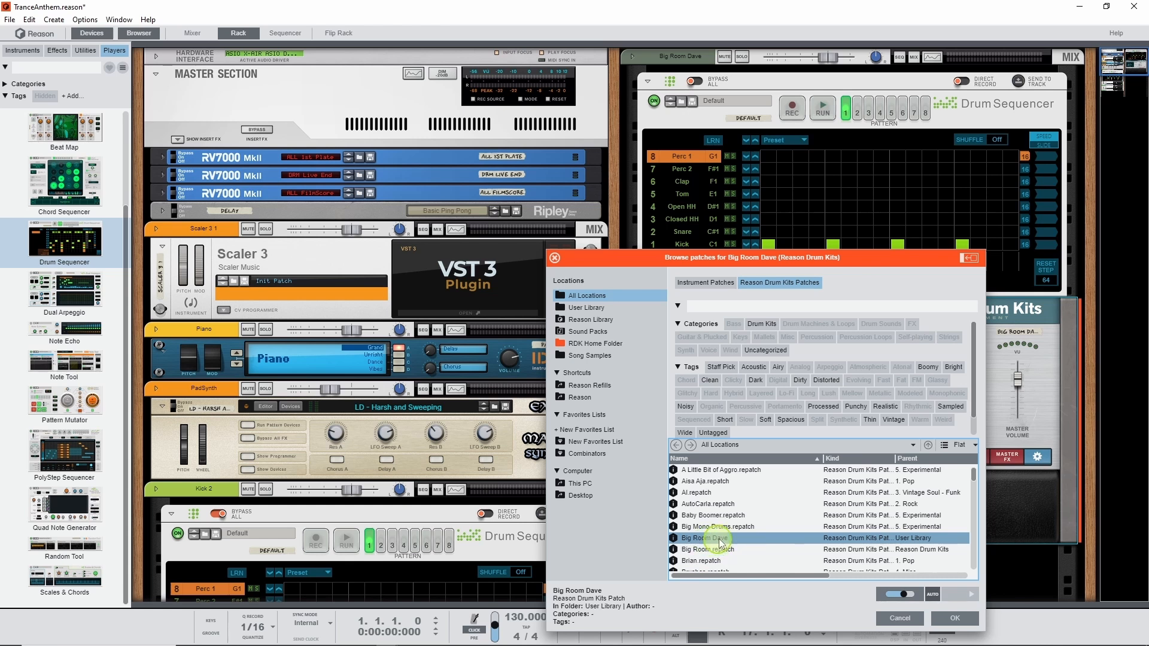
{"action": "left_click", "coordinate": [955, 619]}
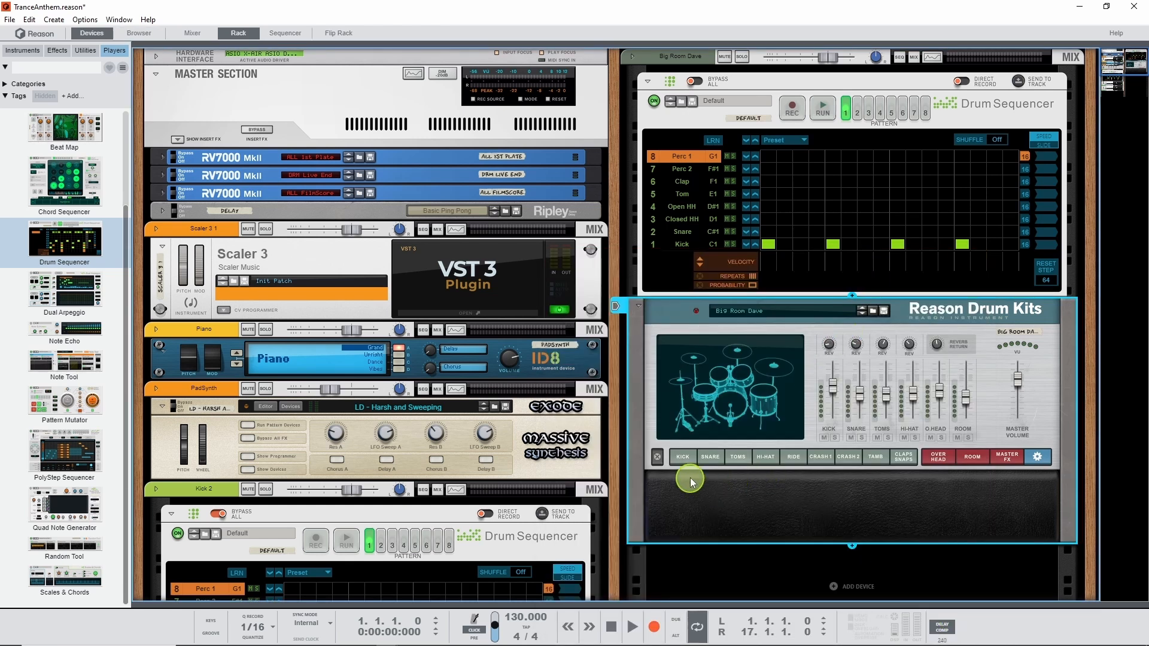
{"action": "left_click", "coordinate": [684, 458]}
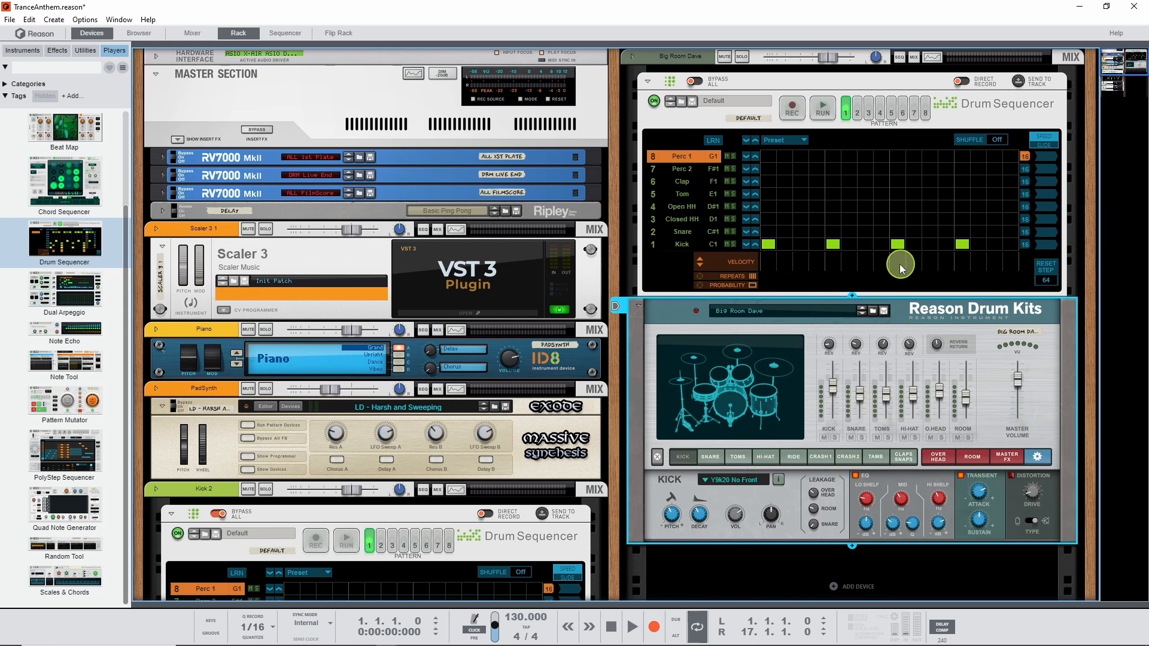
Step: Audition the Drum Sequencer's kick pattern on its own and with the whole song
{"action": "left_click", "coordinate": [824, 113]}
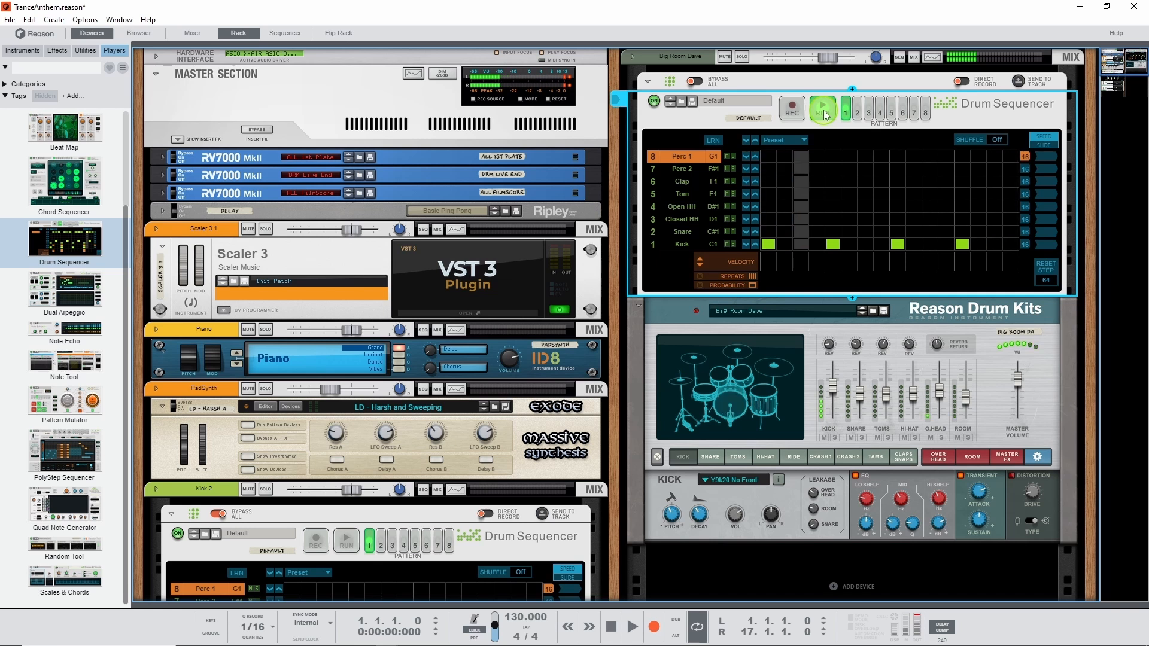
{"action": "left_click", "coordinate": [824, 111]}
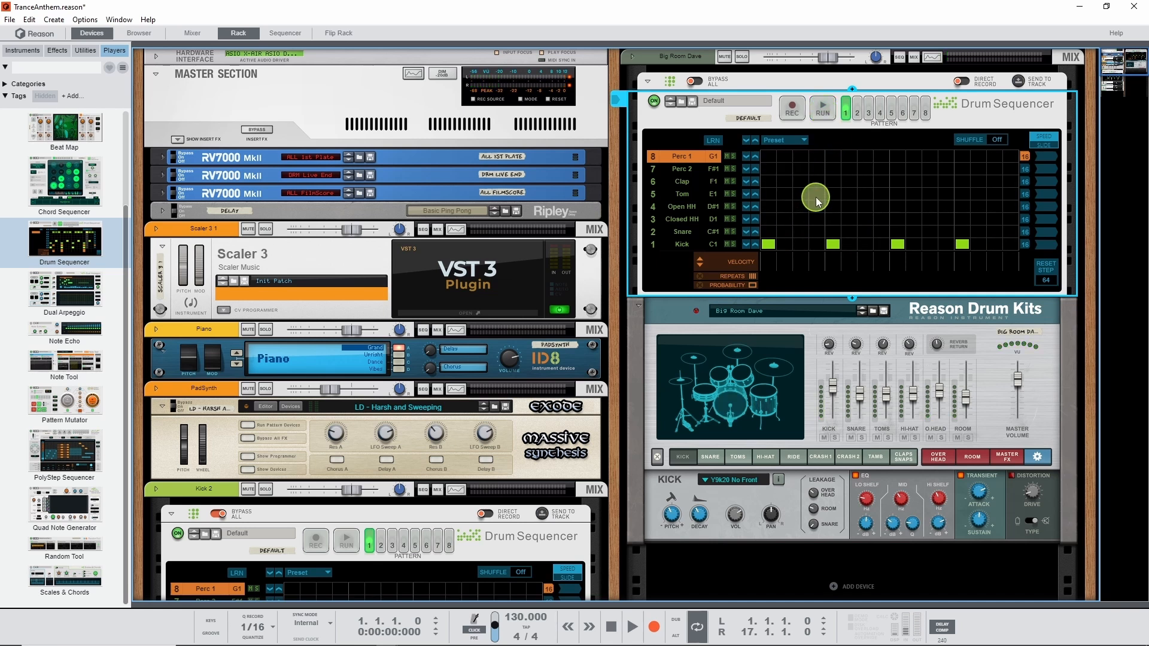
{"action": "left_click", "coordinate": [631, 627]}
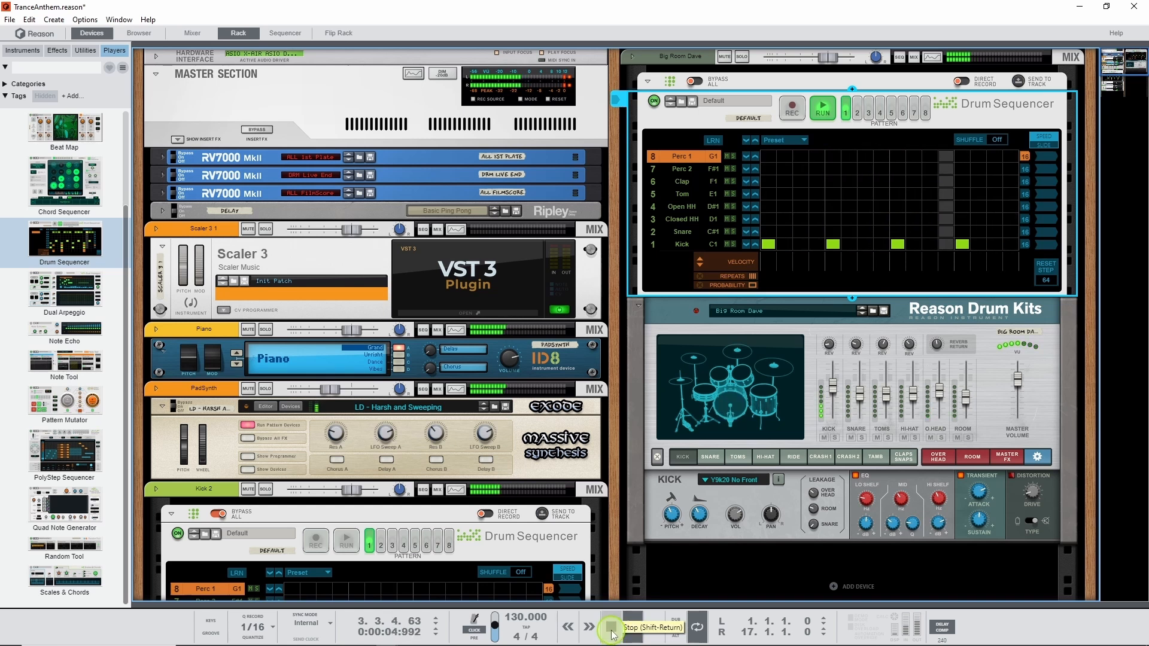
{"action": "left_click", "coordinate": [611, 627]}
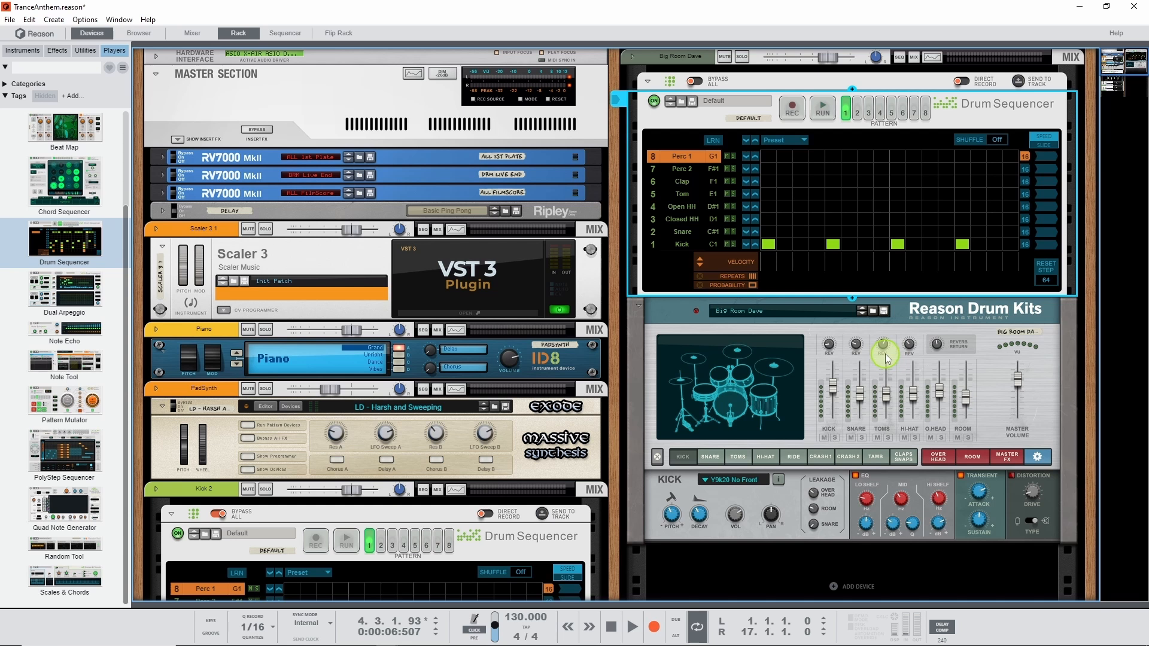
Step: Program snare hits on steps 5 and 13 and closed hi-hats on steps 3, 7, 11 and 15 of the drum pattern
{"action": "left_click", "coordinate": [836, 232]}
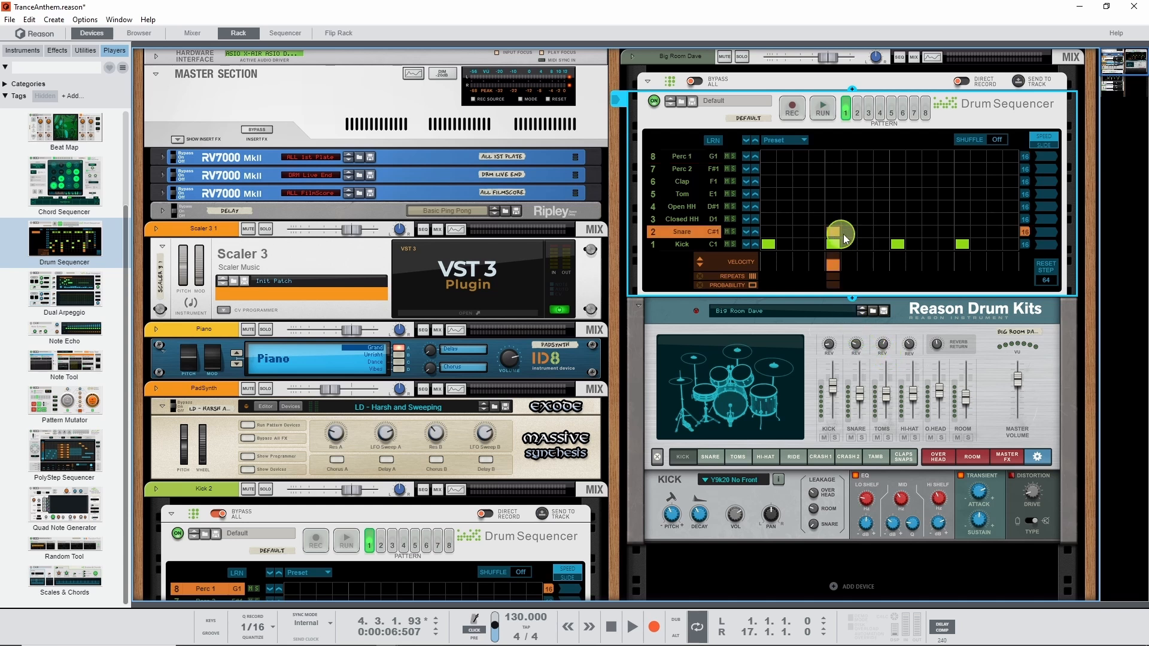
{"action": "left_click", "coordinate": [962, 232]}
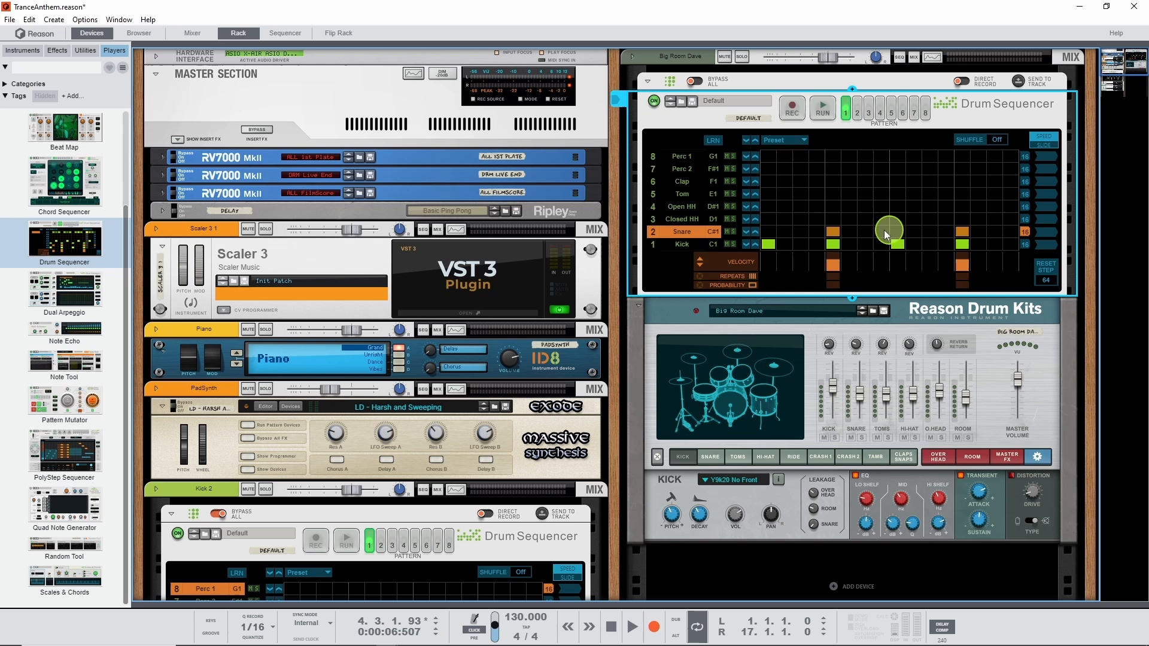
{"action": "left_click", "coordinate": [802, 217]}
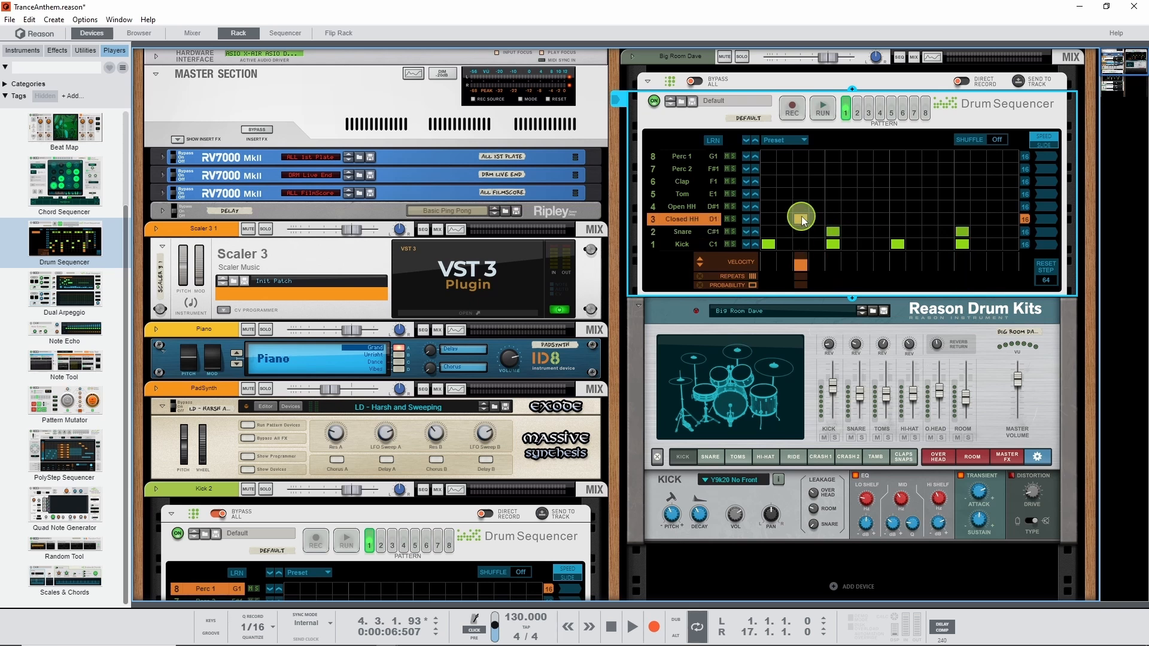
{"action": "left_click", "coordinate": [865, 219]}
{"action": "left_click", "coordinate": [929, 219]}
{"action": "left_click", "coordinate": [994, 219]}
Step: Remap the Drum Sequencer's snare lane to D1 and its closed hi-hat lane to G#1, following the drum kit's key map
{"action": "left_click", "coordinate": [714, 232]}
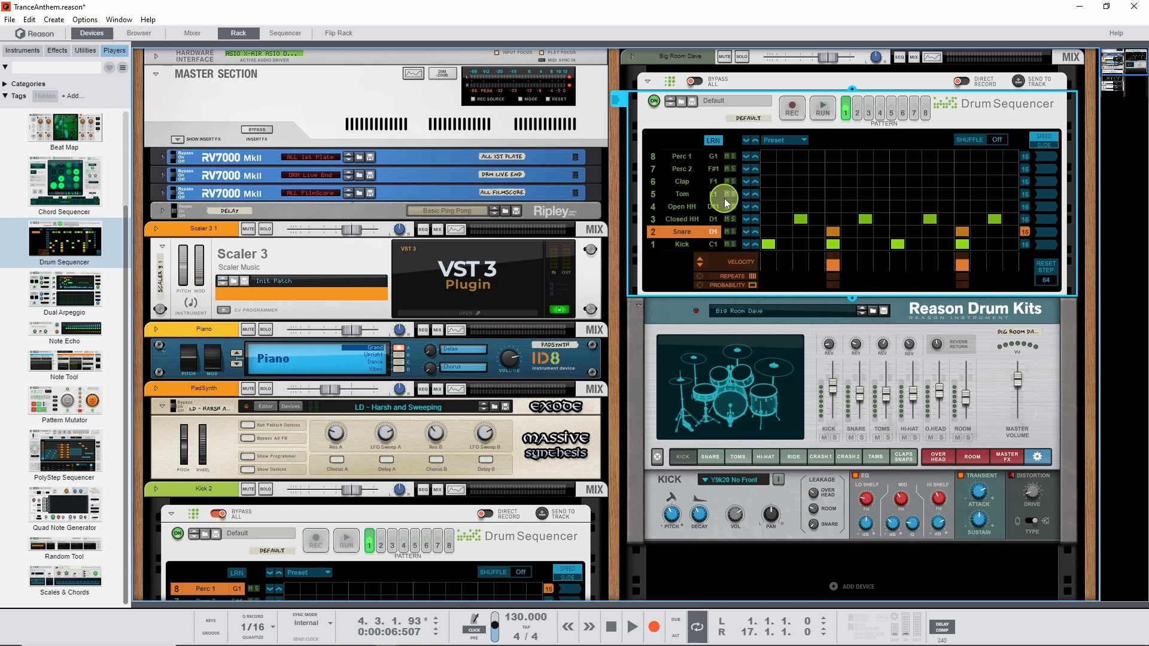
{"action": "left_click", "coordinate": [688, 217]}
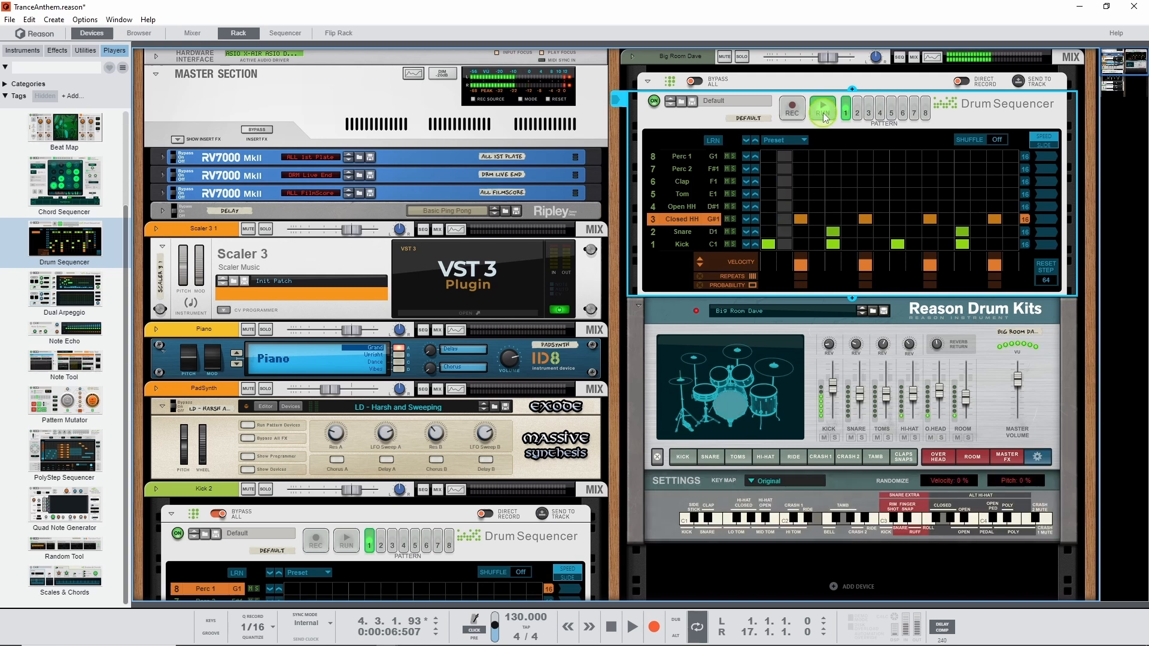
Step: Audition the kick, snare and hi-hat pattern on its own, and play it with the song from the start
{"action": "left_click", "coordinate": [823, 112]}
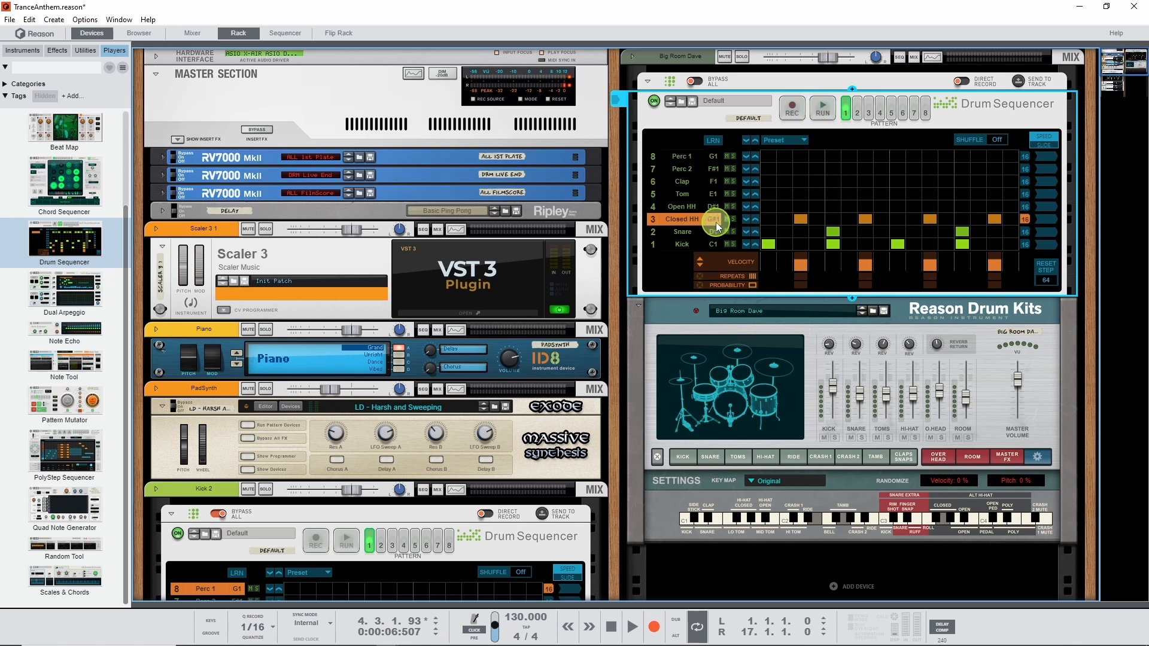
{"action": "left_click", "coordinate": [825, 111]}
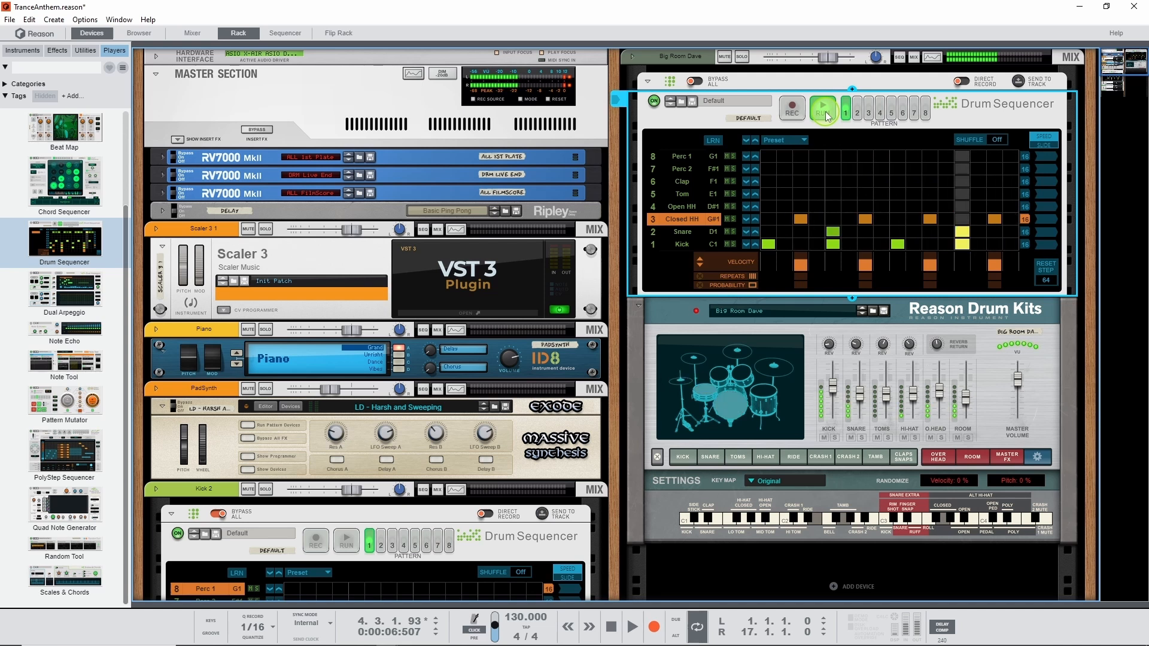
{"action": "left_click", "coordinate": [824, 112]}
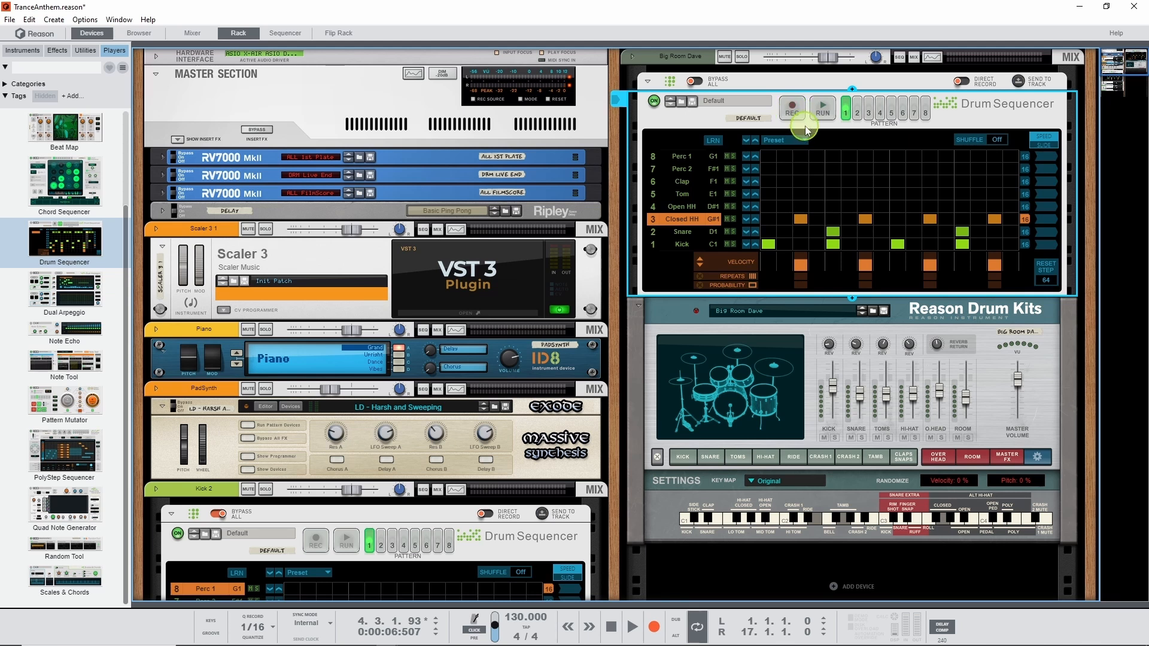
{"action": "left_click", "coordinate": [612, 627]}
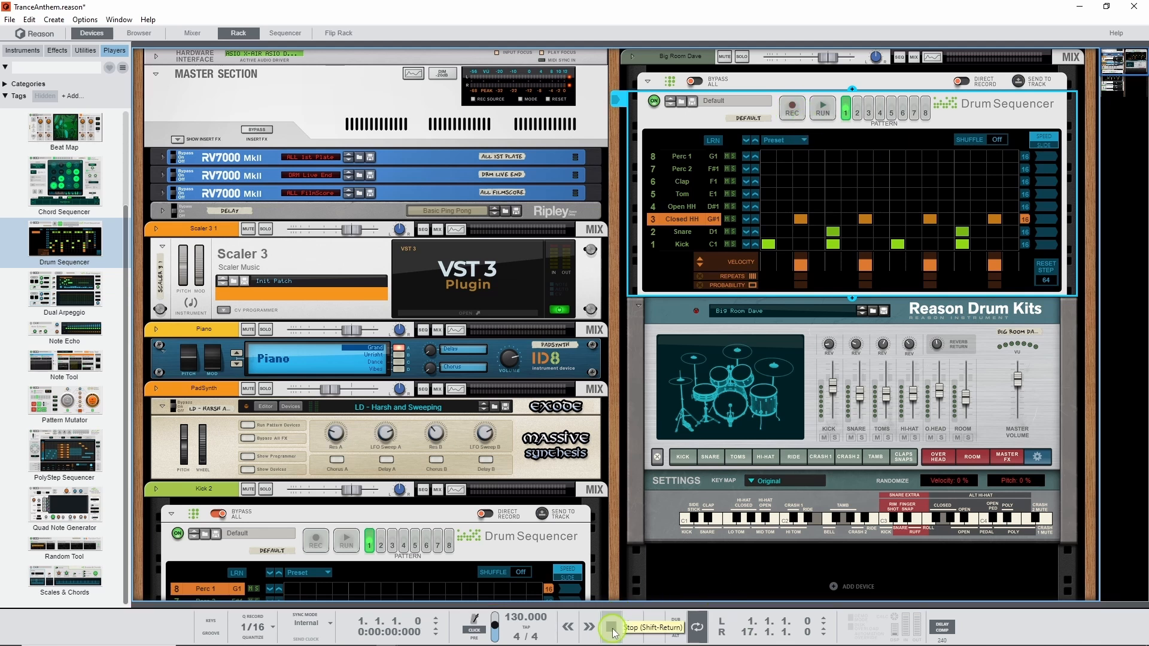
{"action": "left_click", "coordinate": [632, 629]}
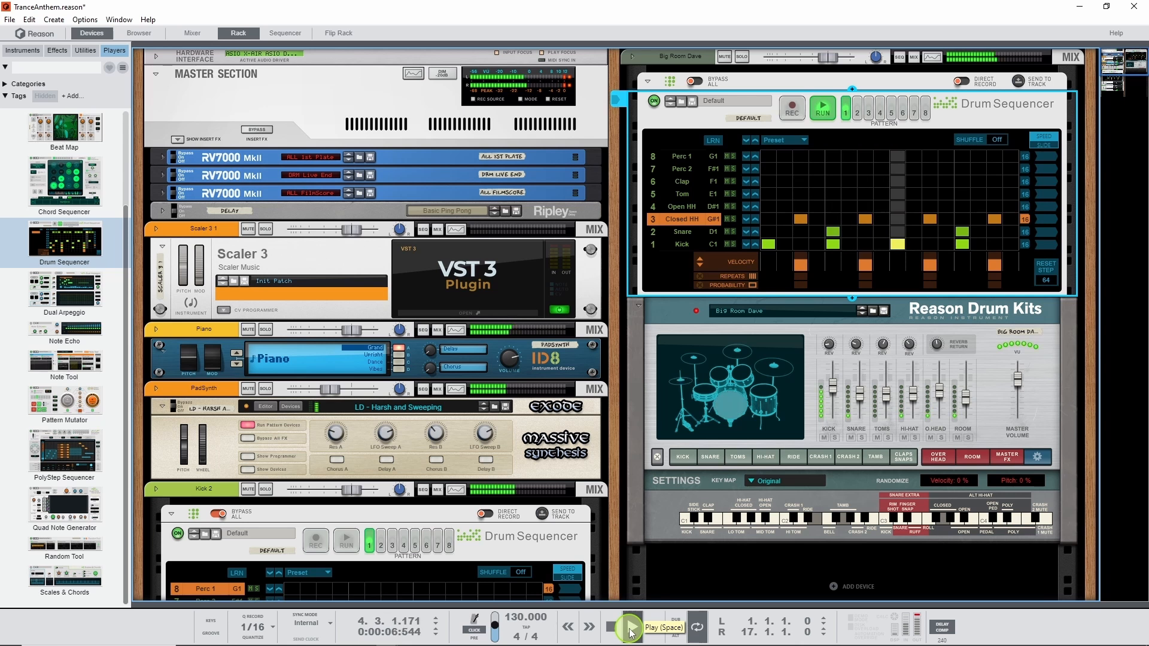
{"action": "left_click", "coordinate": [612, 627]}
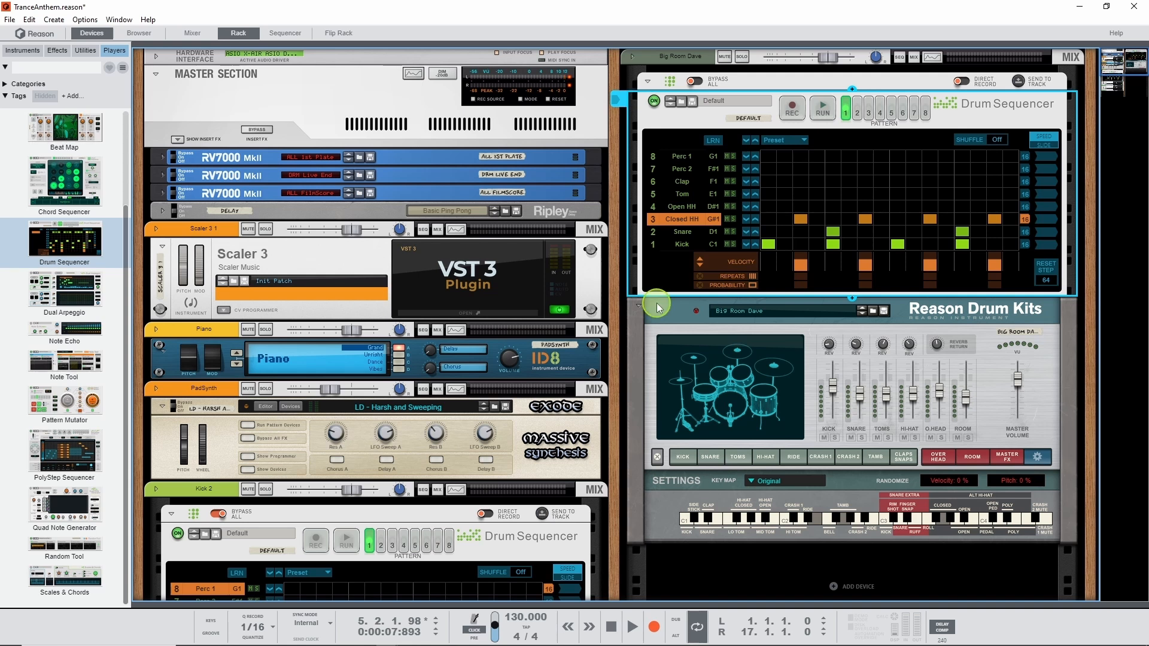
Step: Rename the drum kit's sequencer track as Big Room Dave Drums
{"action": "key", "text": "F7"}
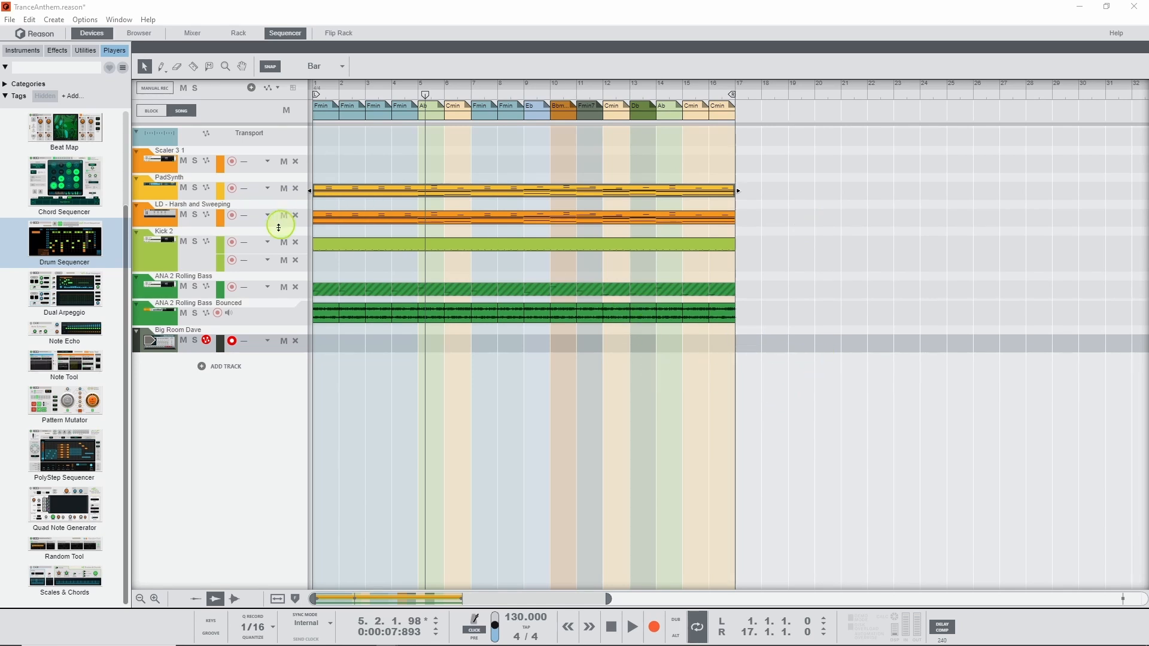
{"action": "double_click", "coordinate": [201, 330]}
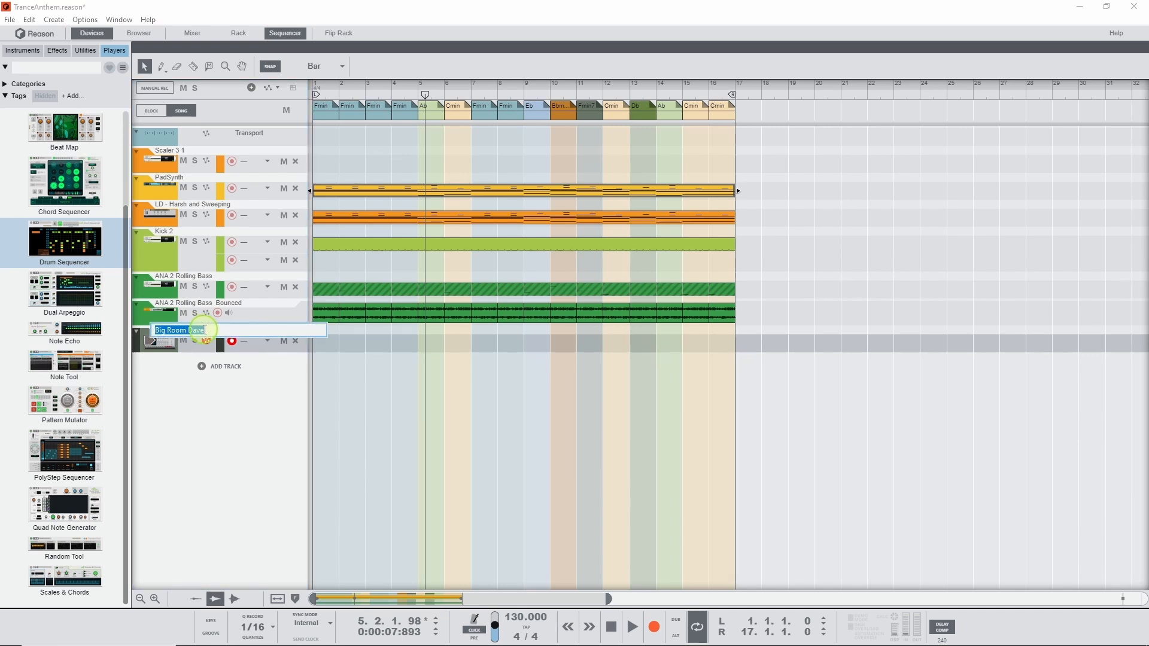
{"action": "key", "text": "End"}
{"action": "type", "text": "Drums"}
{"action": "key", "text": "Return"}
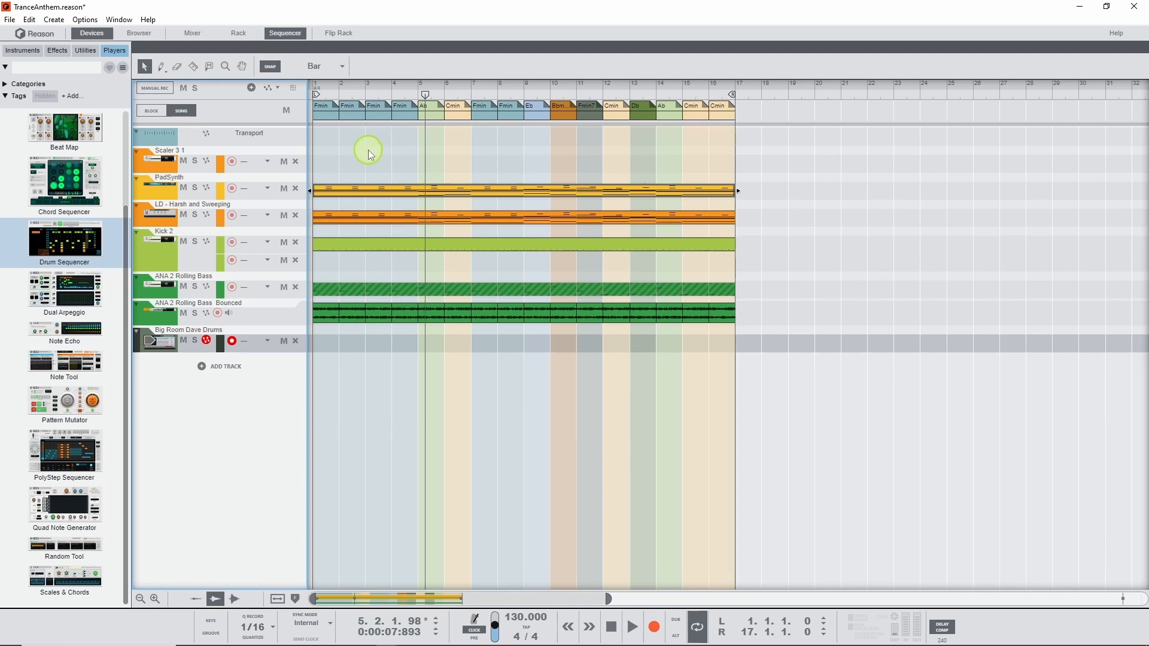
Step: Send the new Drum Sequencer pattern to the Big Room Dave Drums track and show it in the song arrangement
{"action": "key", "text": "F6"}
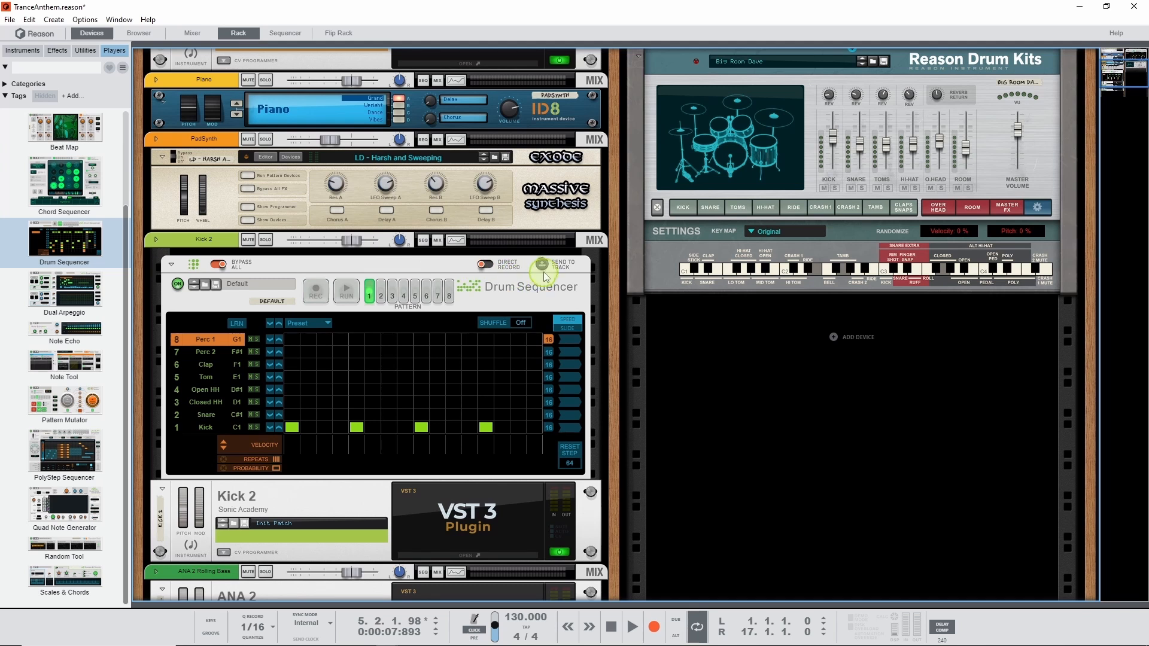
{"action": "scroll", "coordinate": [928, 227], "scroll_direction": "up", "scroll_amount": 5}
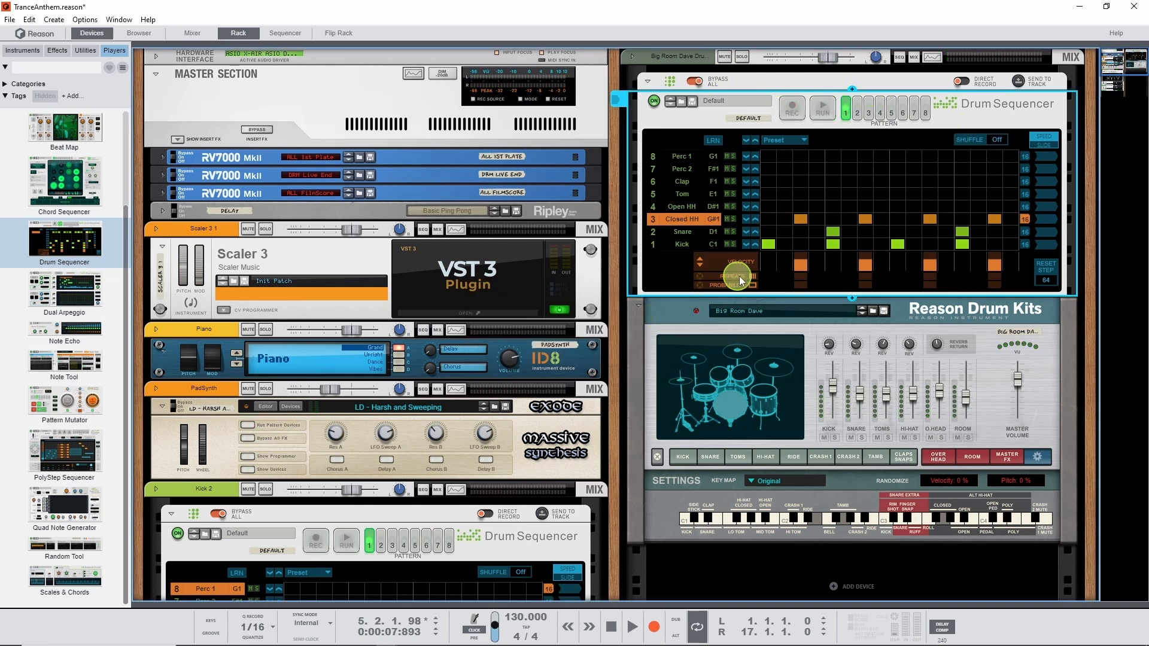
{"action": "key", "text": "F7"}
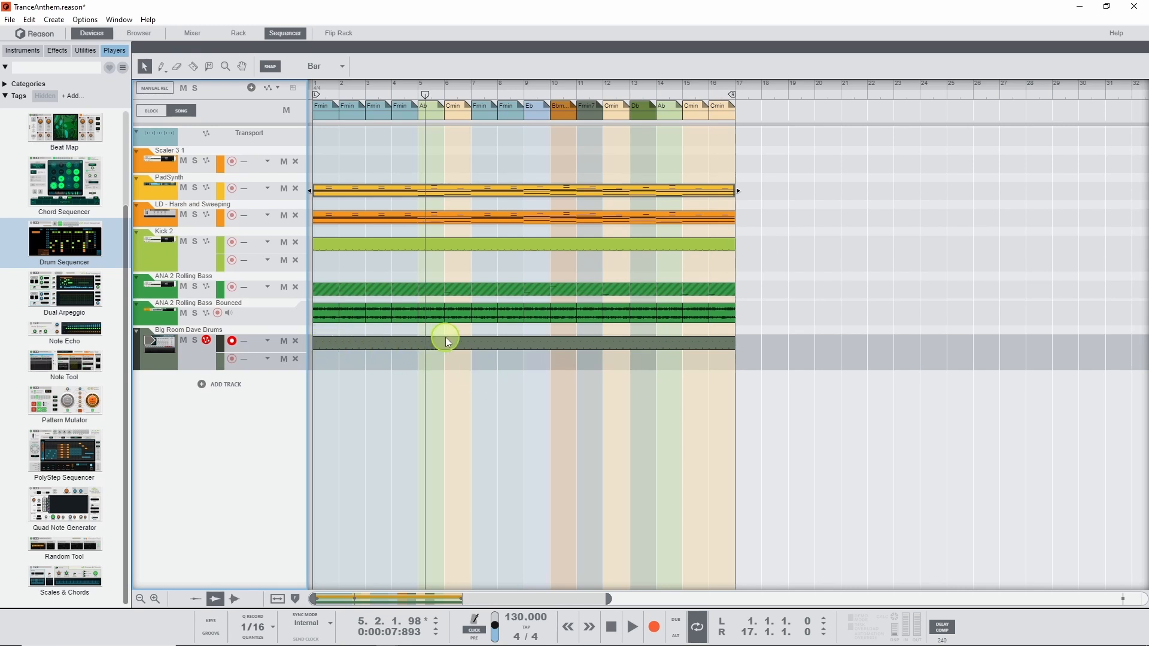
Step: Play back the arrangement with the new drum clip and stop playback
{"action": "left_click", "coordinate": [617, 634]}
{"action": "left_click", "coordinate": [630, 632]}
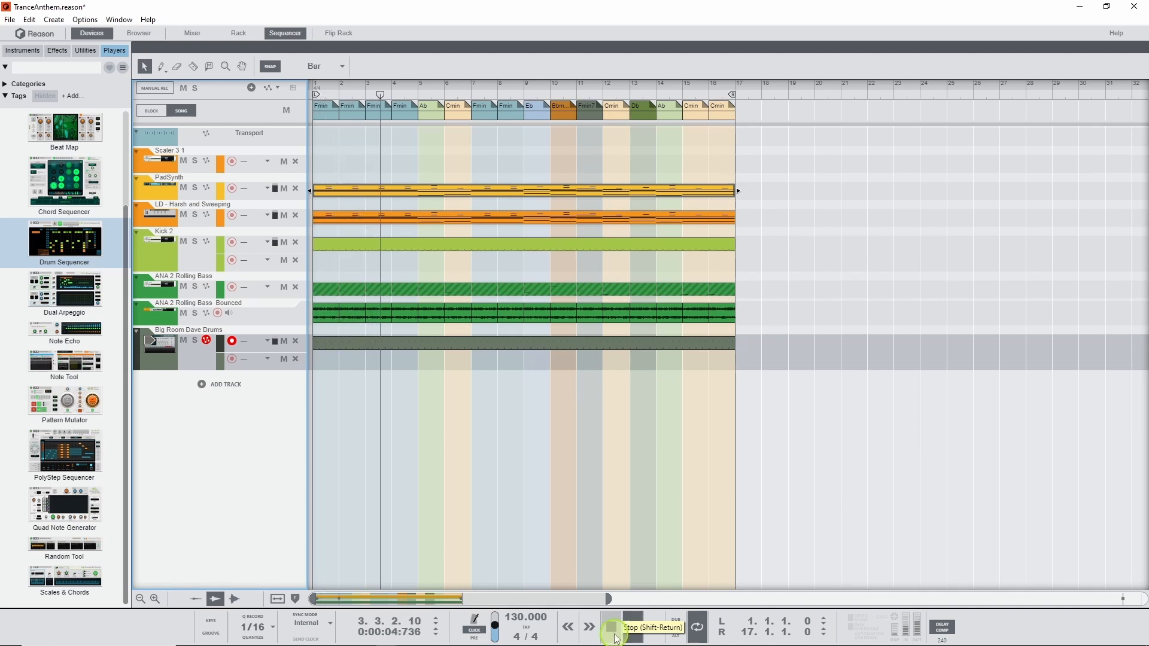
{"action": "left_click", "coordinate": [616, 638]}
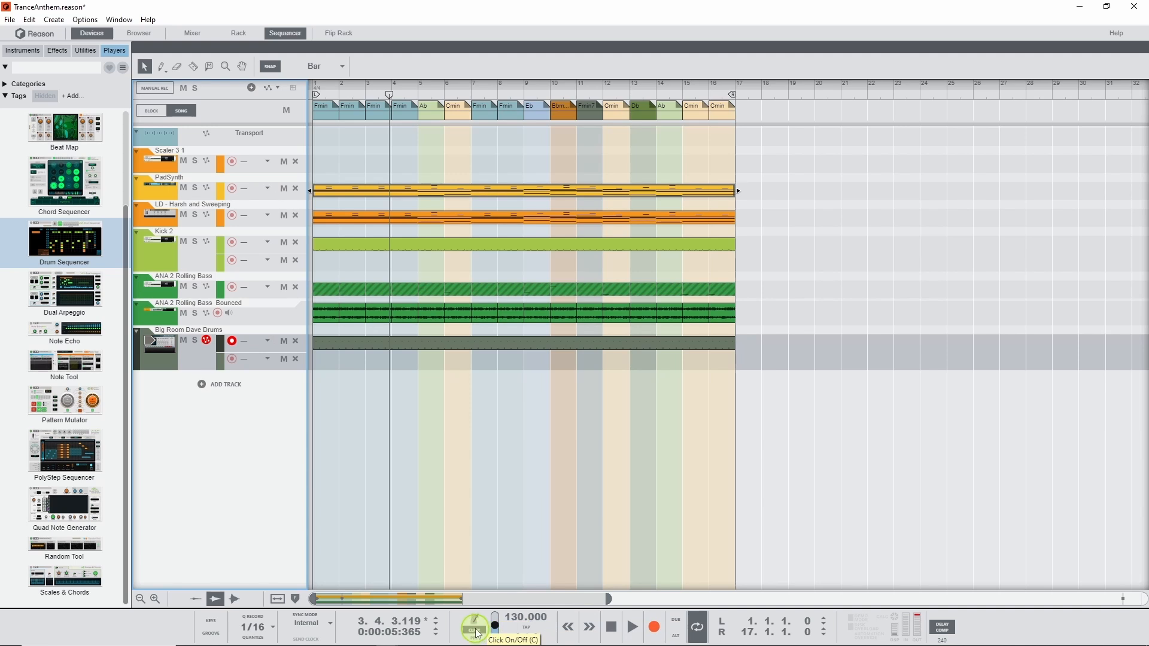
Step: Continue playing the arrangement without the metronome click and stop around bar 8
{"action": "left_click", "coordinate": [632, 626]}
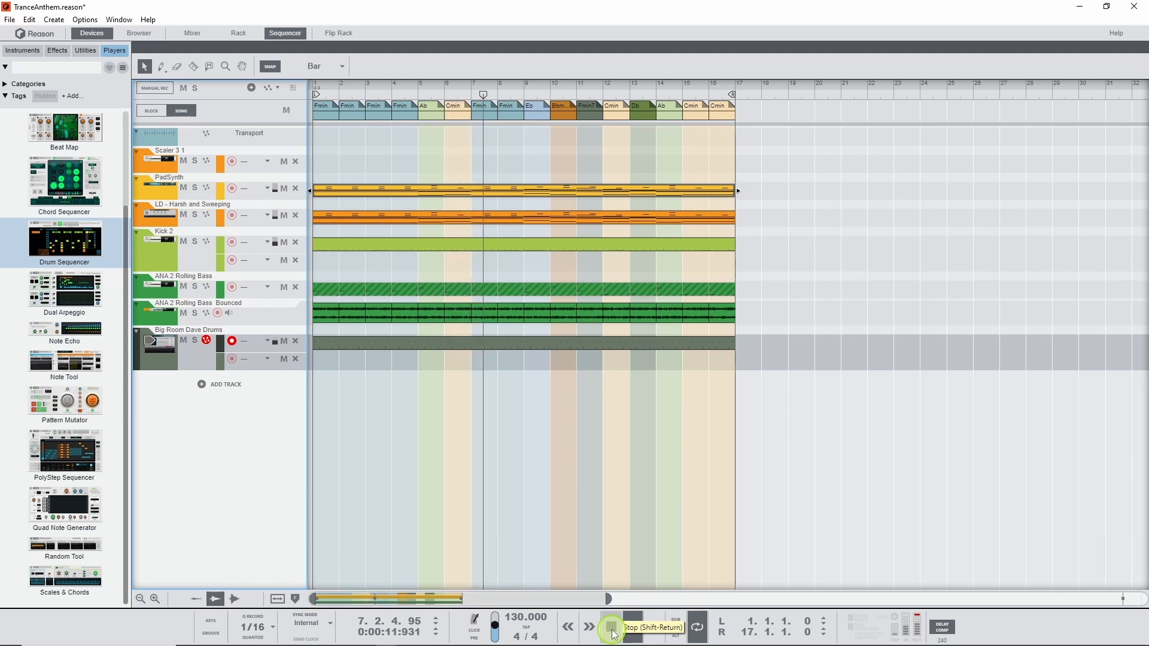
{"action": "left_click", "coordinate": [613, 632]}
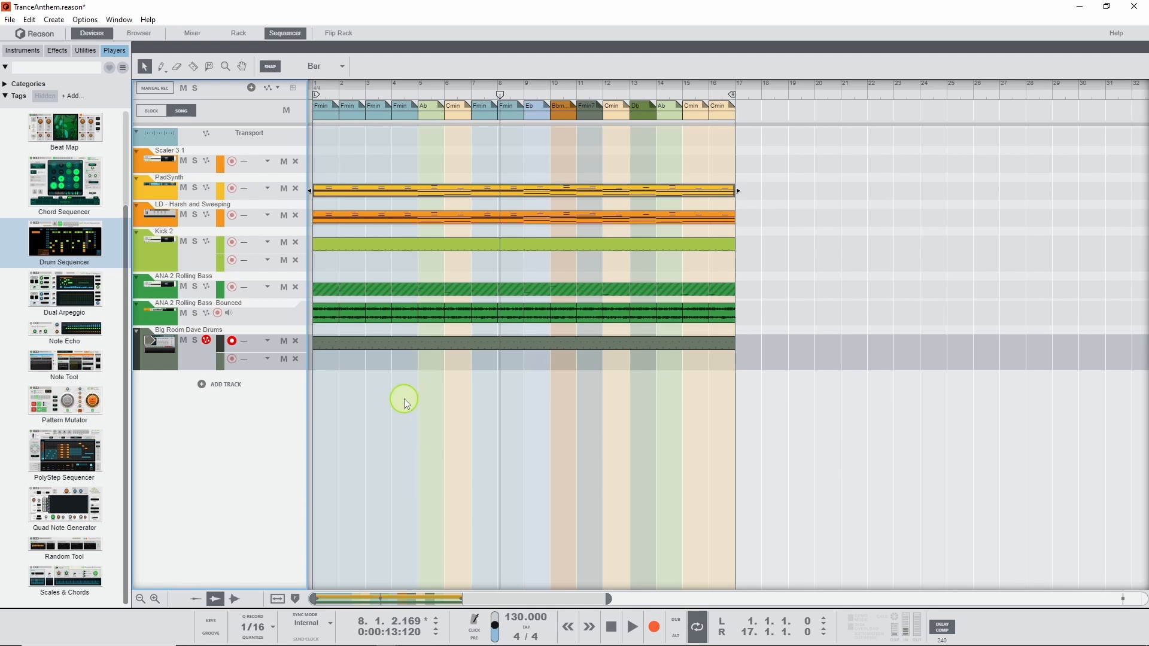
Step: Extract the Big Room Dave Drums clip's notes to lanes, exploding all notes to separate lanes with the Move option
{"action": "right_click", "coordinate": [411, 342]}
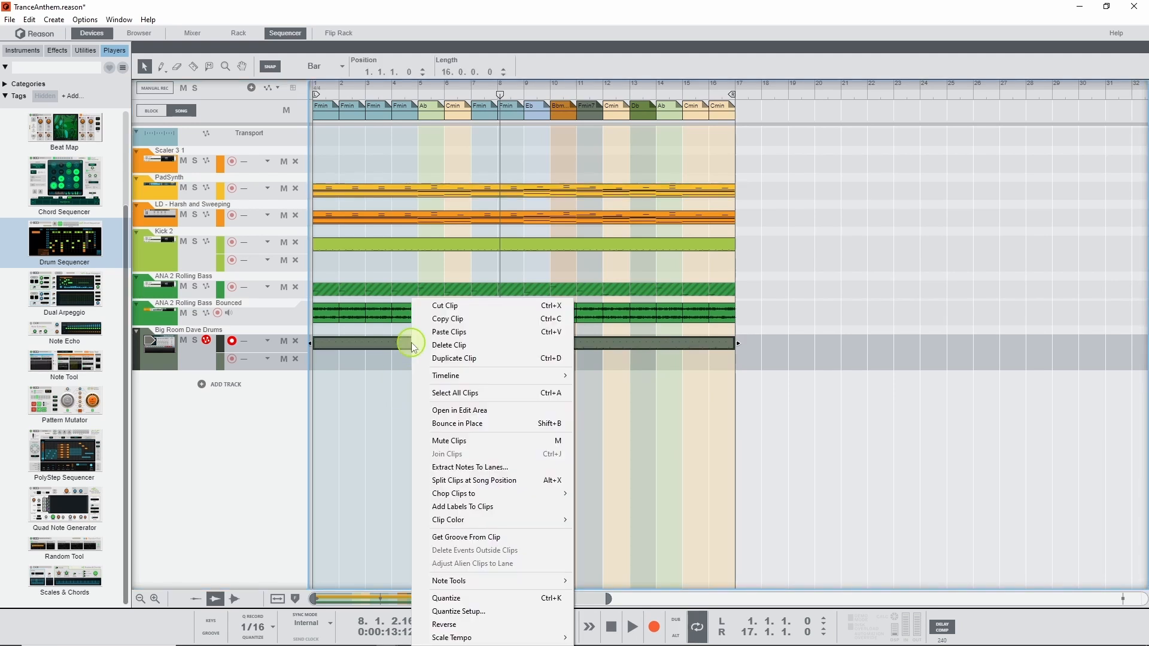
{"action": "mouse_move", "coordinate": [476, 375]}
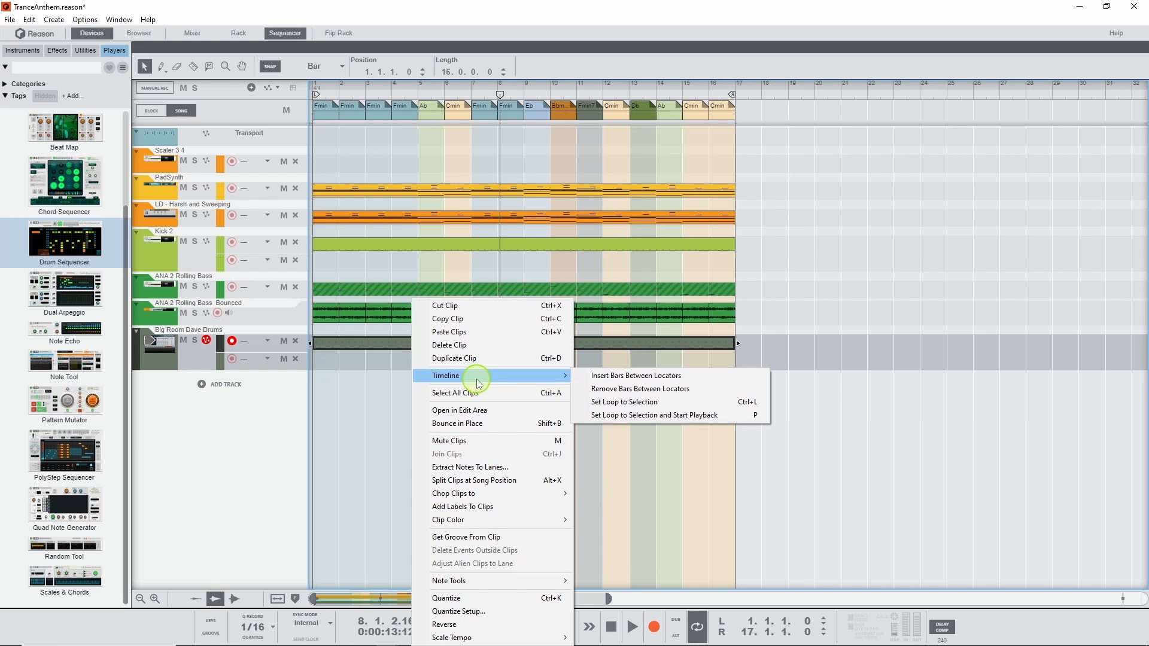
{"action": "left_click", "coordinate": [484, 469]}
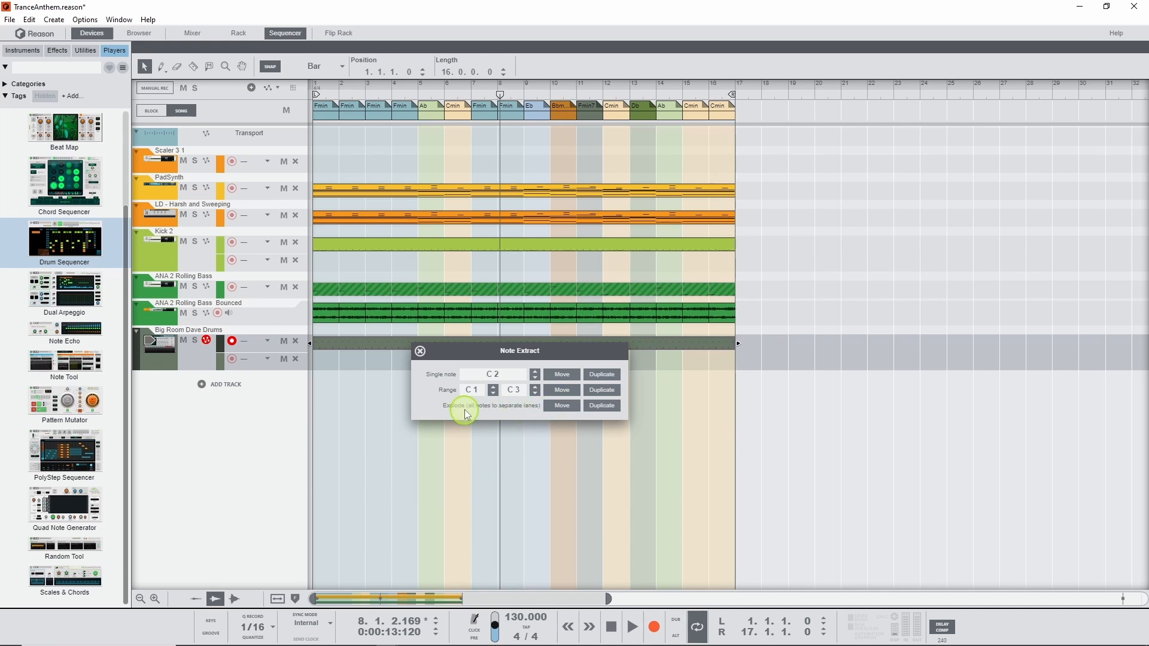
{"action": "left_click", "coordinate": [561, 410]}
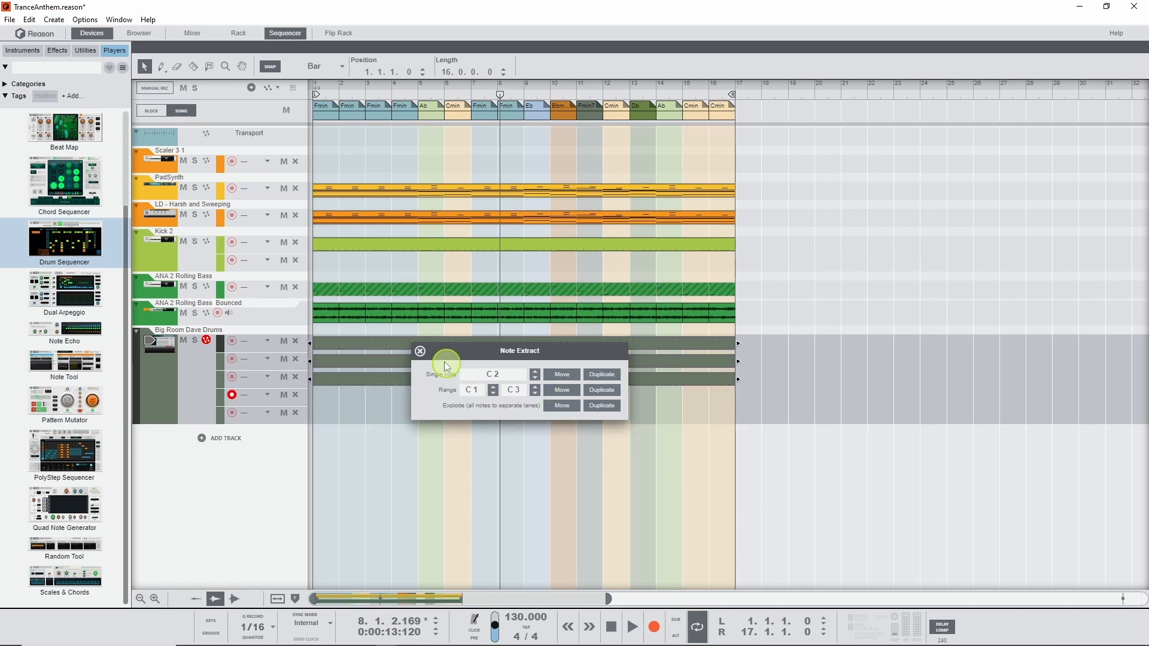
{"action": "left_click", "coordinate": [419, 352]}
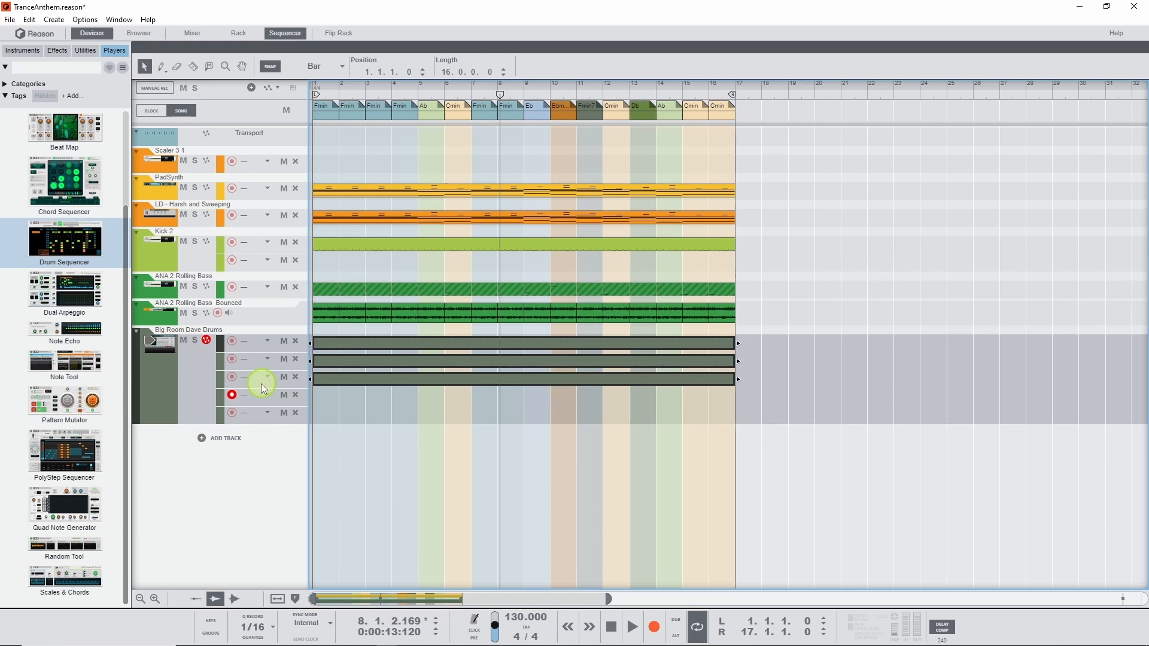
{"action": "left_click", "coordinate": [252, 404]}
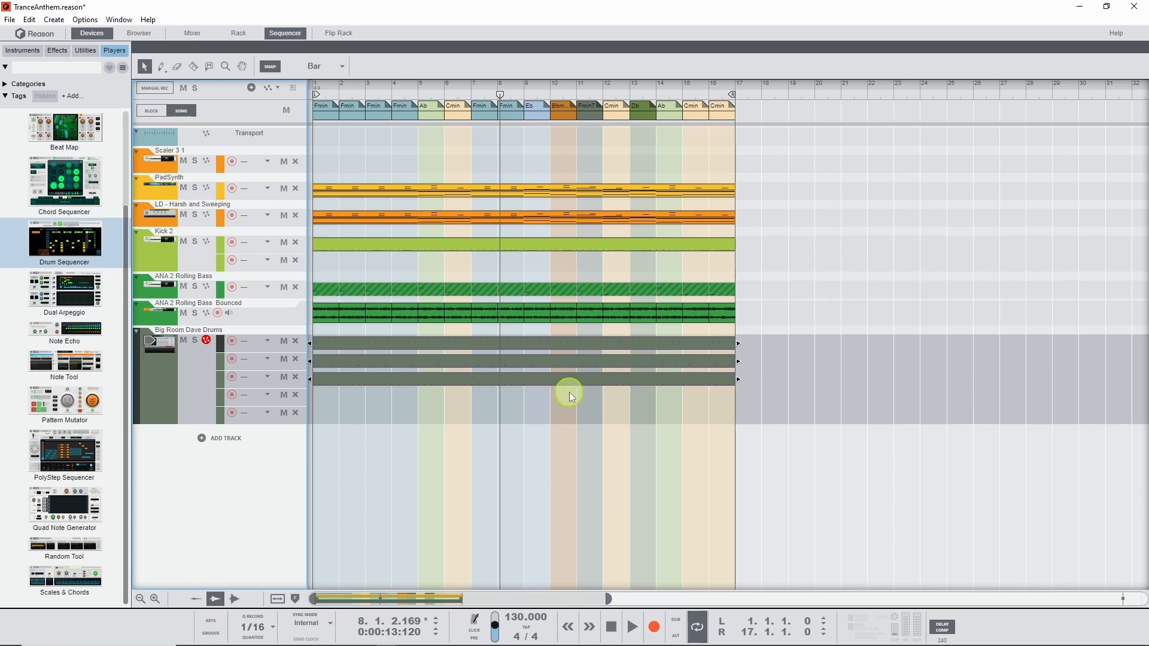
Step: Open the first drum lane's clip for editing, view it in Drum Edit mode, and return to Key Edit mode
{"action": "double_click", "coordinate": [531, 346]}
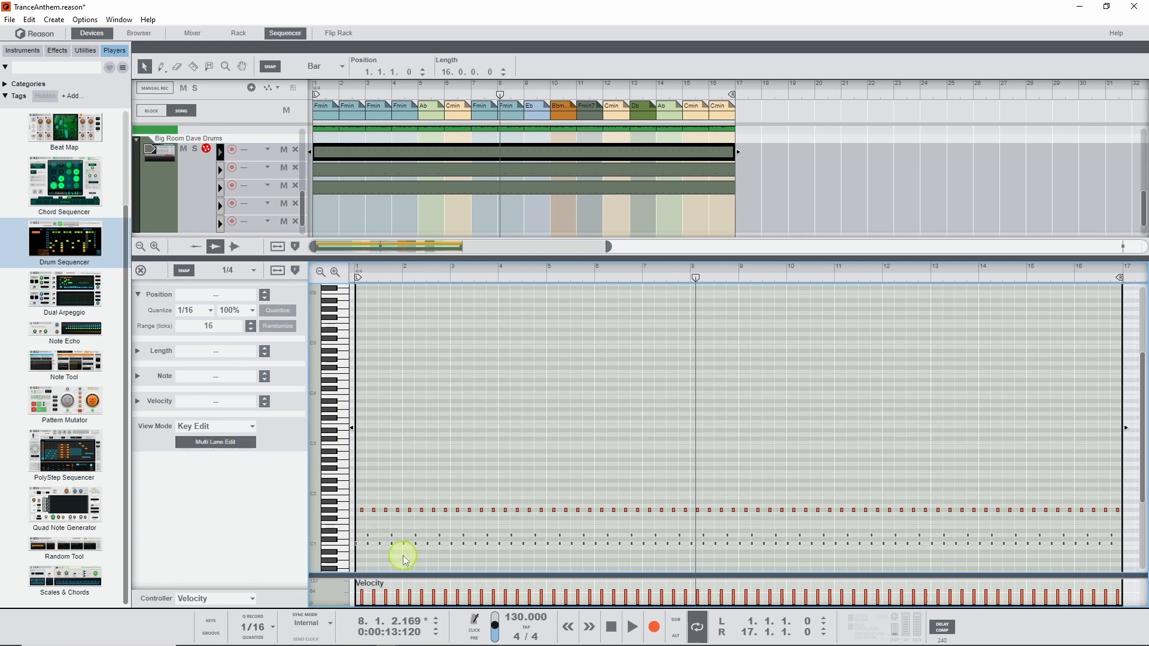
{"action": "left_click", "coordinate": [258, 431]}
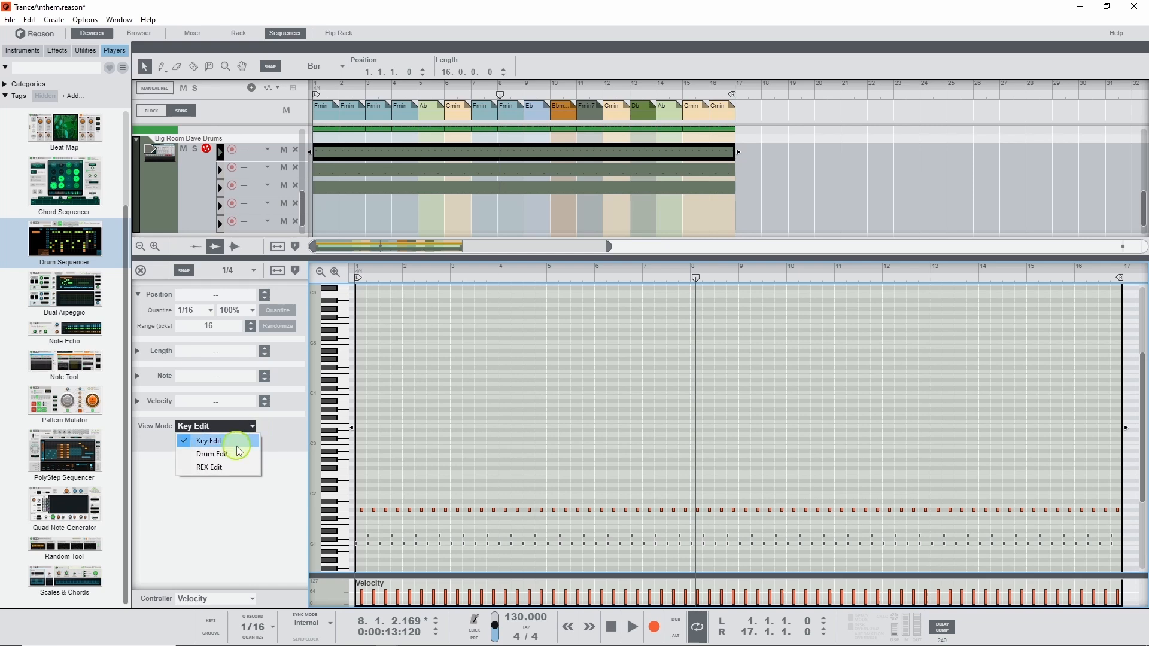
{"action": "left_click", "coordinate": [226, 456]}
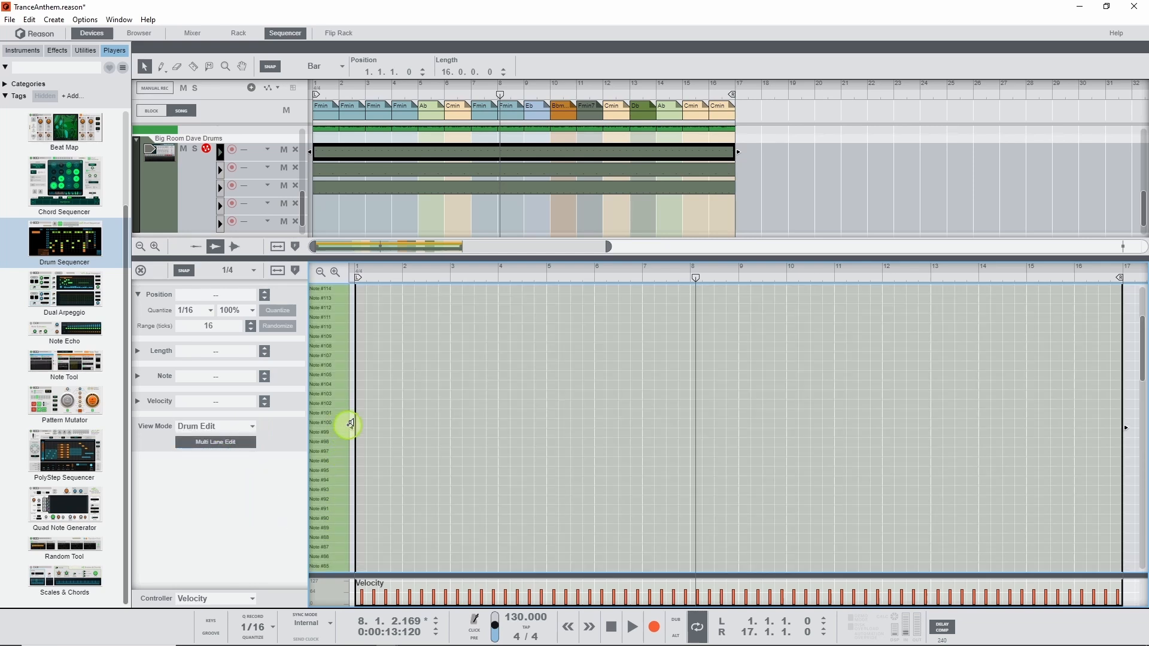
{"action": "scroll", "coordinate": [431, 479], "scroll_direction": "down", "scroll_amount": 3}
{"action": "scroll", "coordinate": [443, 486], "scroll_direction": "up", "scroll_amount": 5}
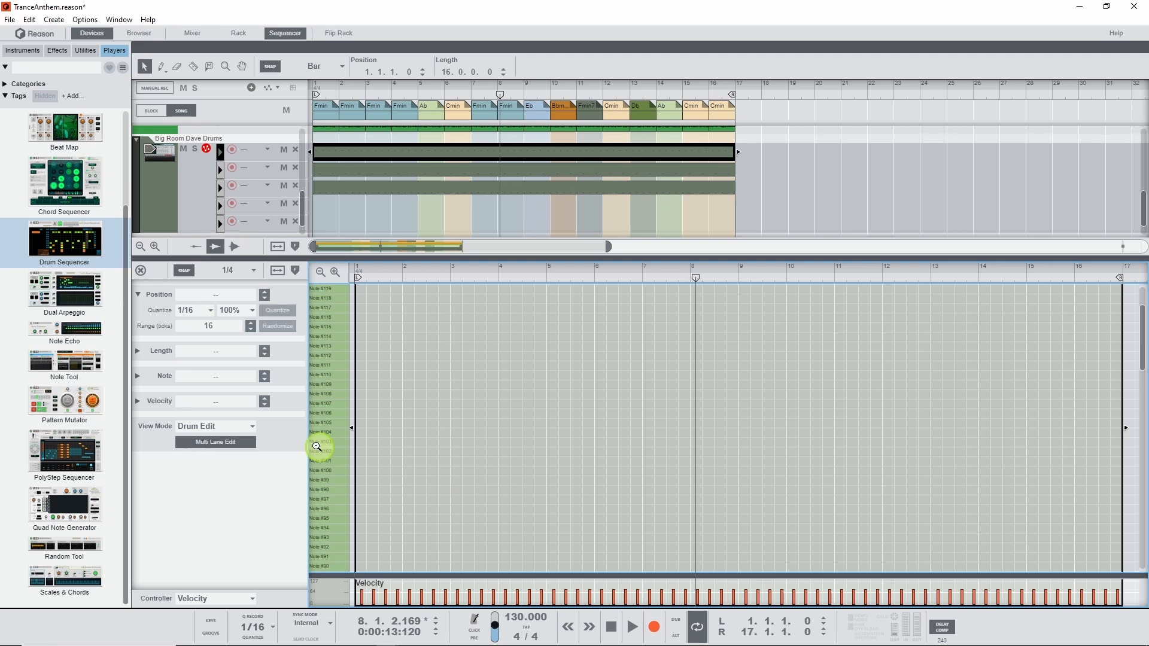
{"action": "left_click", "coordinate": [252, 429]}
{"action": "left_click", "coordinate": [223, 441]}
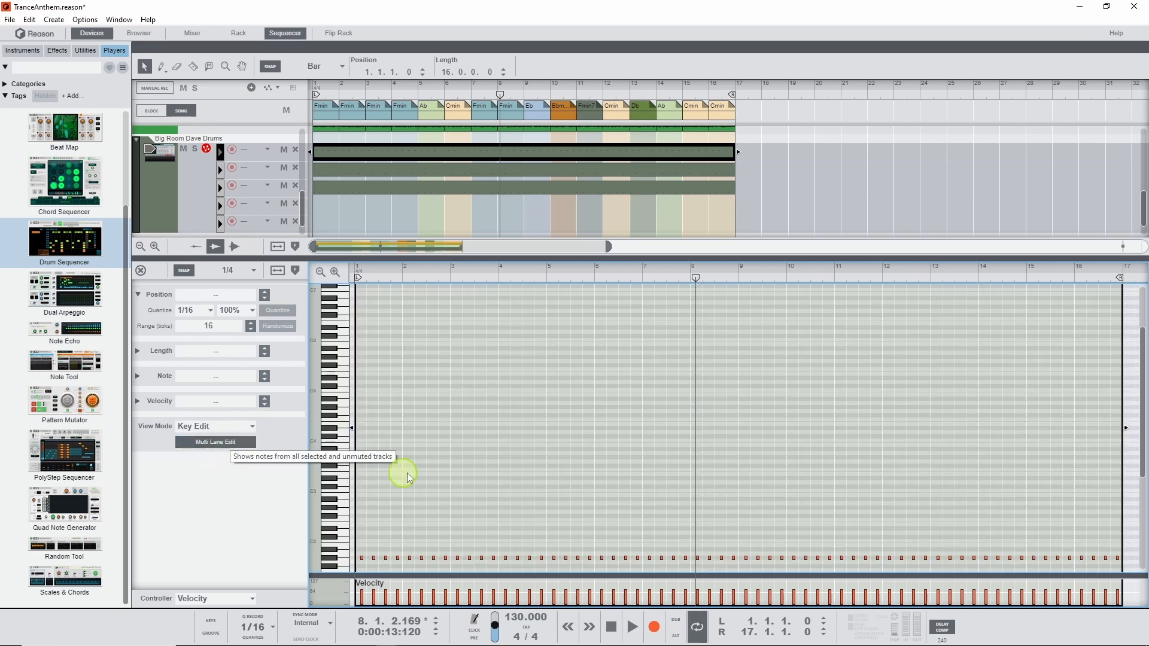
Step: Compare the note display with Multi Lane Edit off and on, selecting a G#1 note in the first lane
{"action": "scroll", "coordinate": [493, 483], "scroll_direction": "down", "scroll_amount": 5}
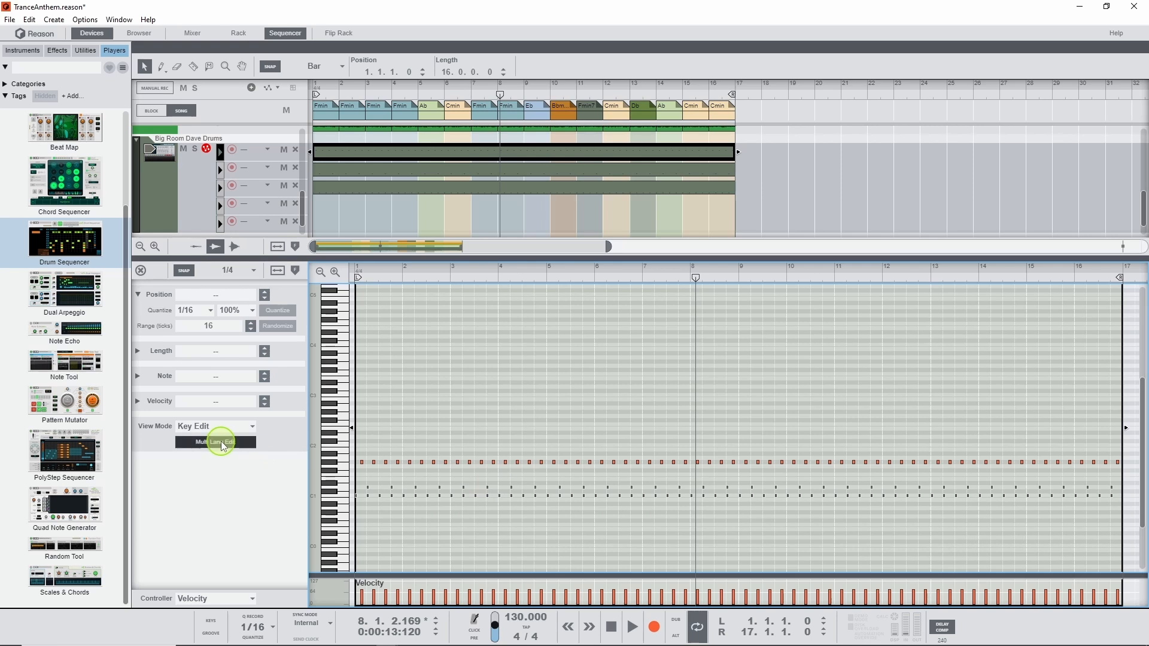
{"action": "left_click", "coordinate": [223, 443]}
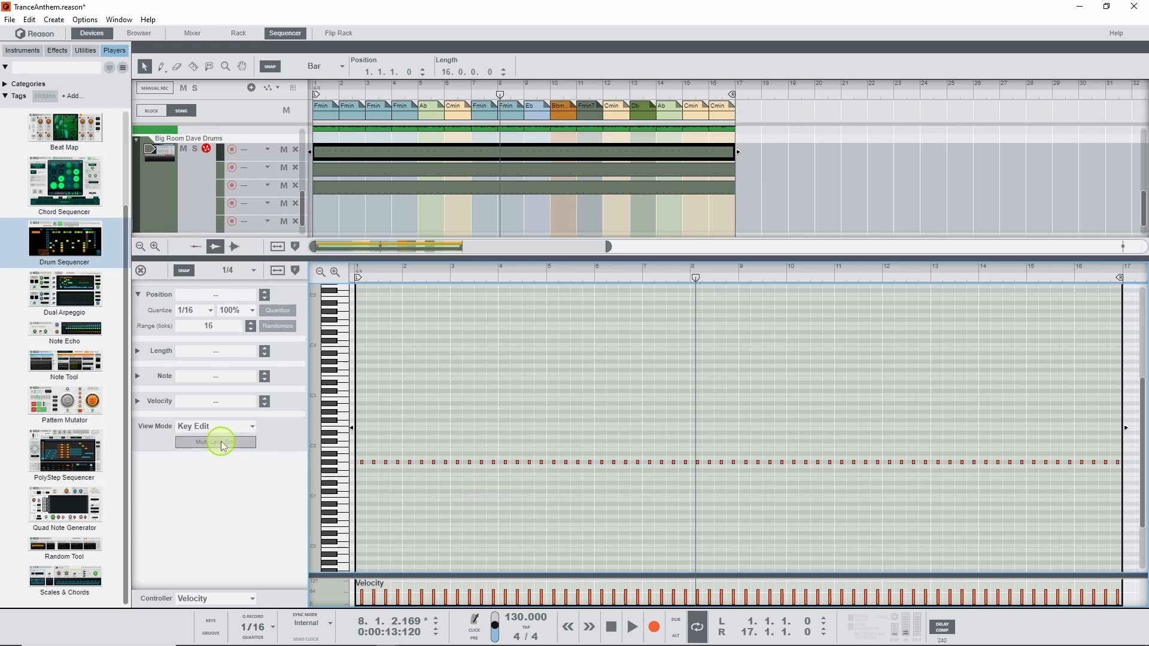
{"action": "left_click", "coordinate": [398, 462]}
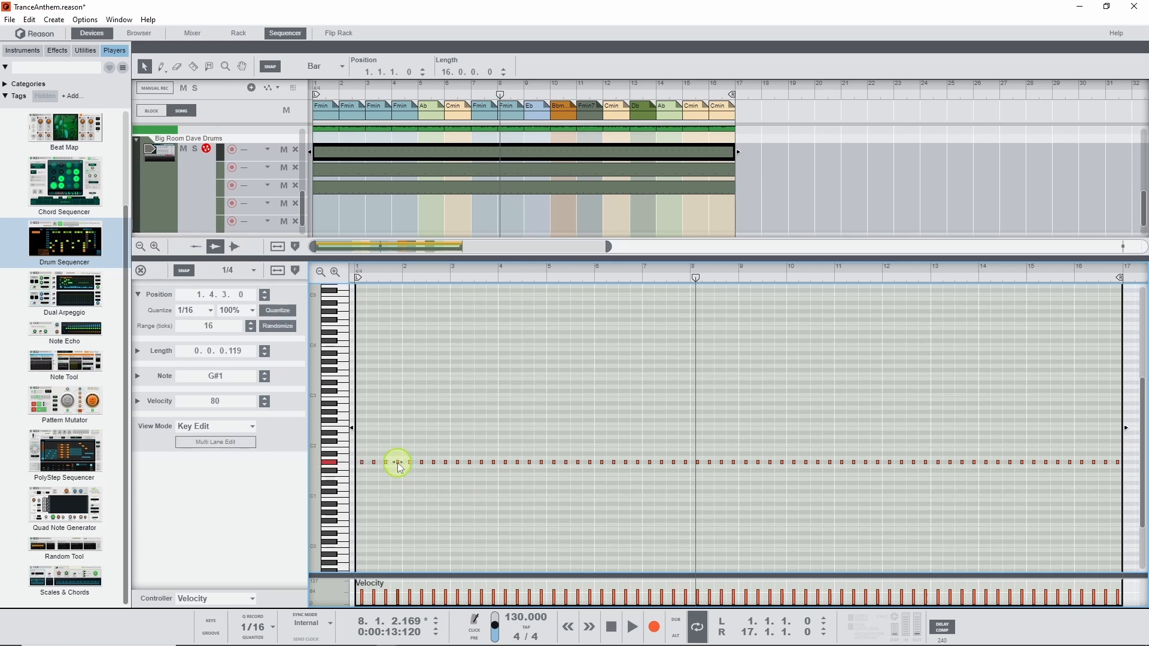
{"action": "left_click", "coordinate": [241, 444]}
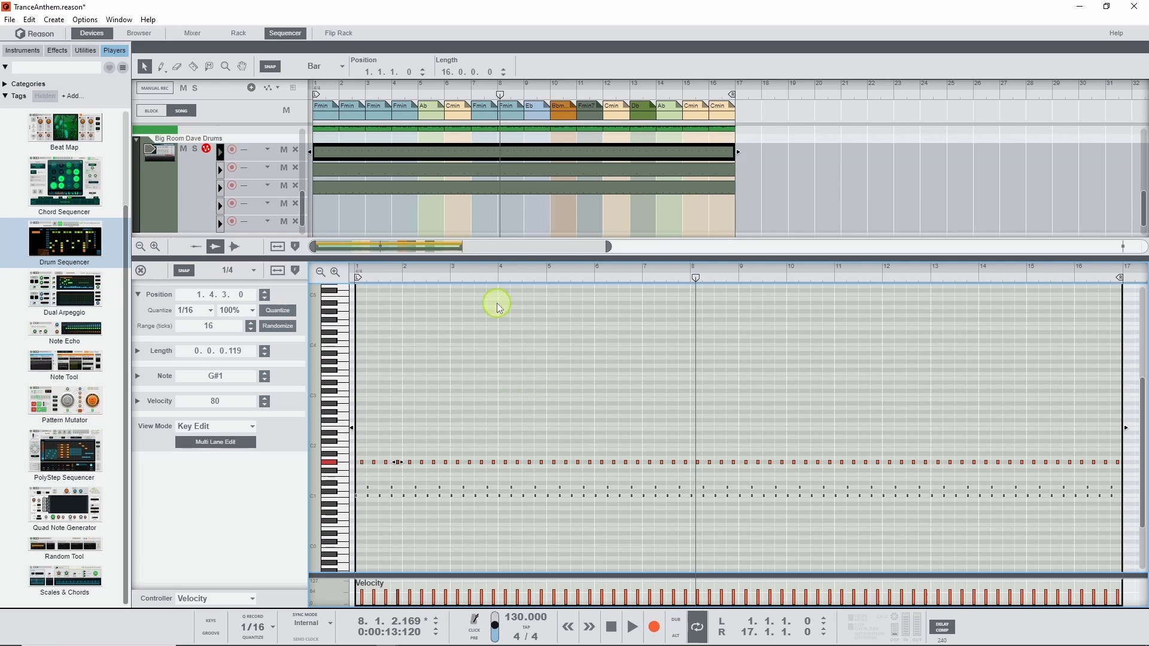
Step: Play the separated drum lanes from the start of the song, stop playback, and close the note editor
{"action": "left_click", "coordinate": [611, 626]}
{"action": "left_click", "coordinate": [631, 628]}
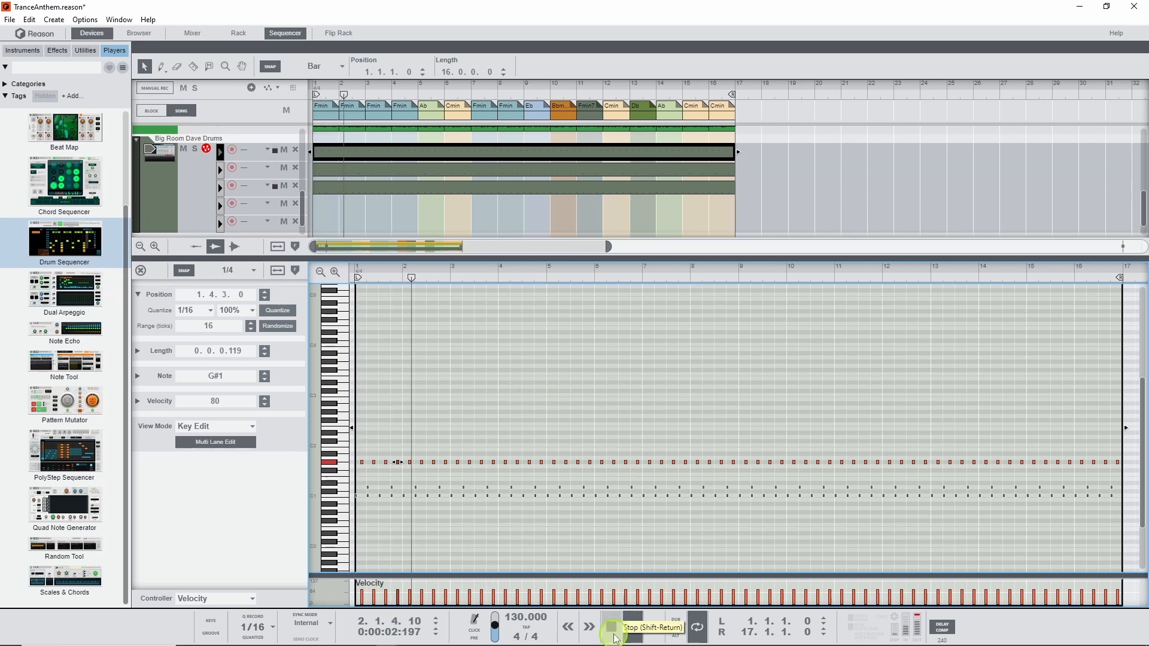
{"action": "key", "text": "space"}
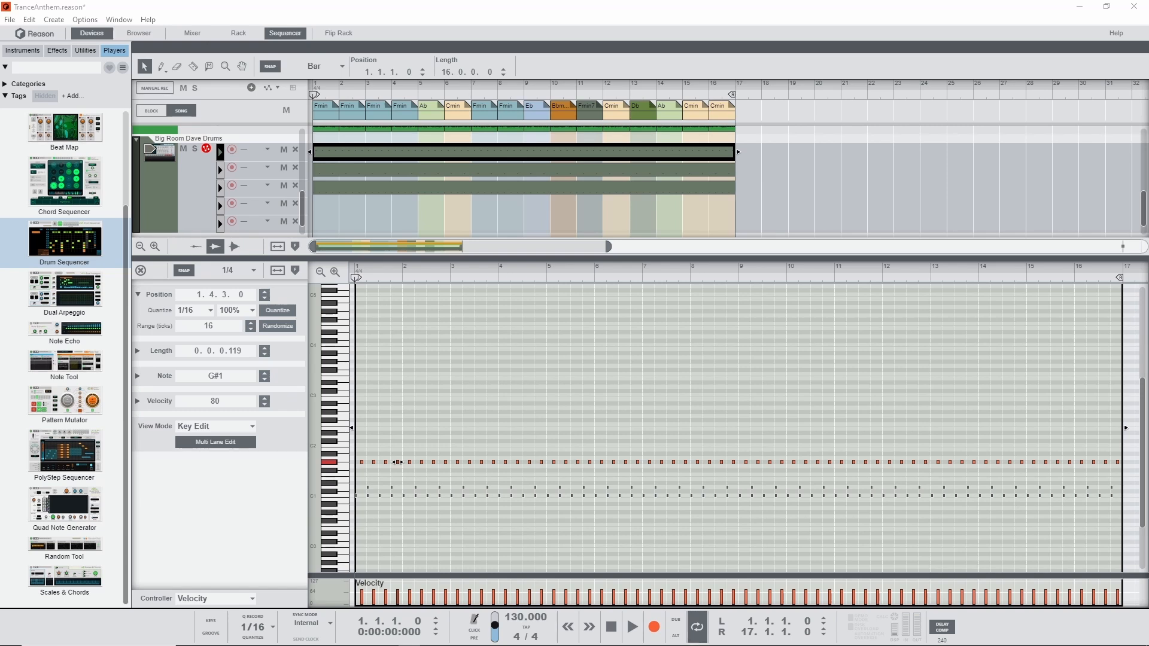
{"action": "left_click", "coordinate": [141, 273]}
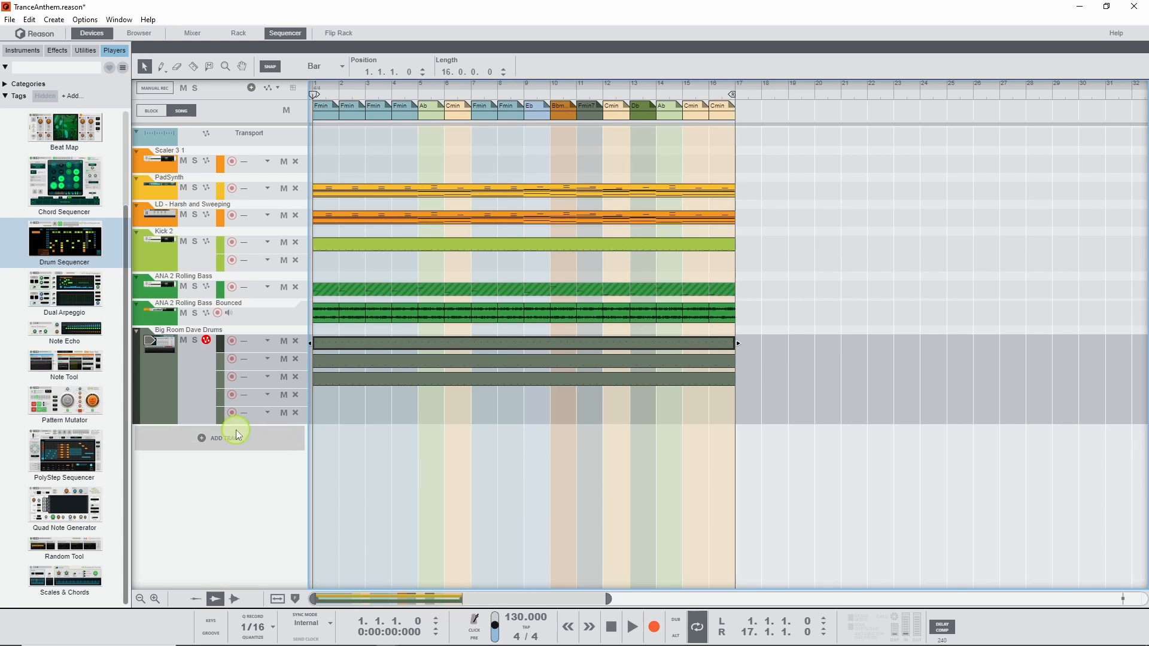
Step: Add a Polytone Dual-Layer Synthesizer to the rack below the Reason Drum Kits device
{"action": "key", "text": "F6"}
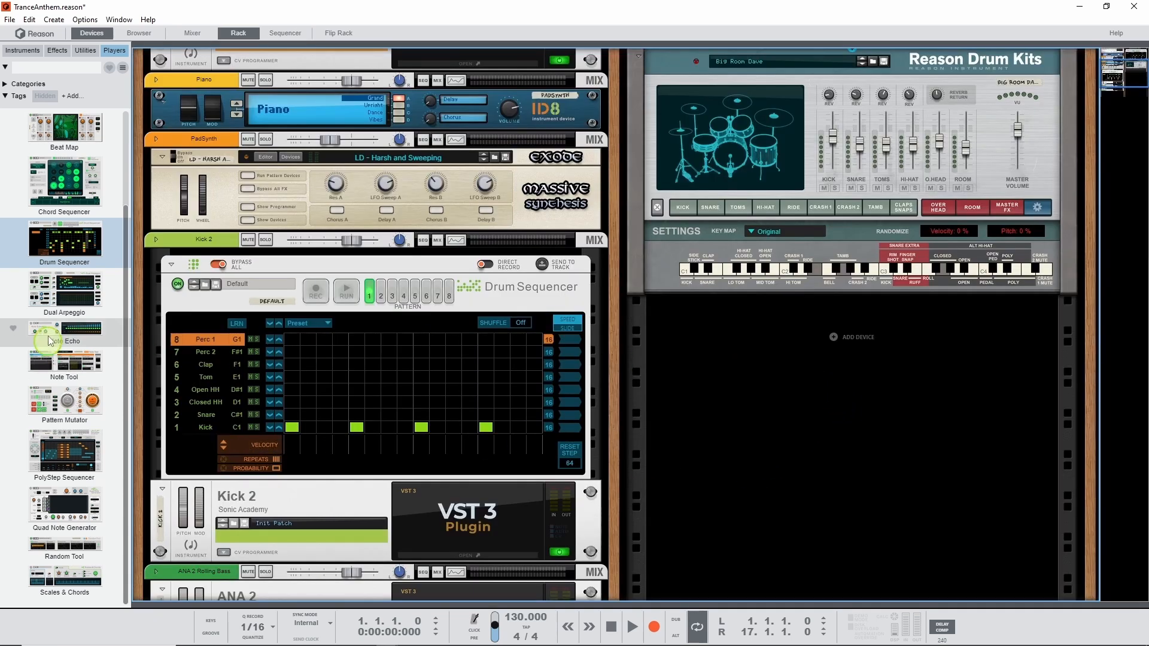
{"action": "left_click", "coordinate": [22, 51]}
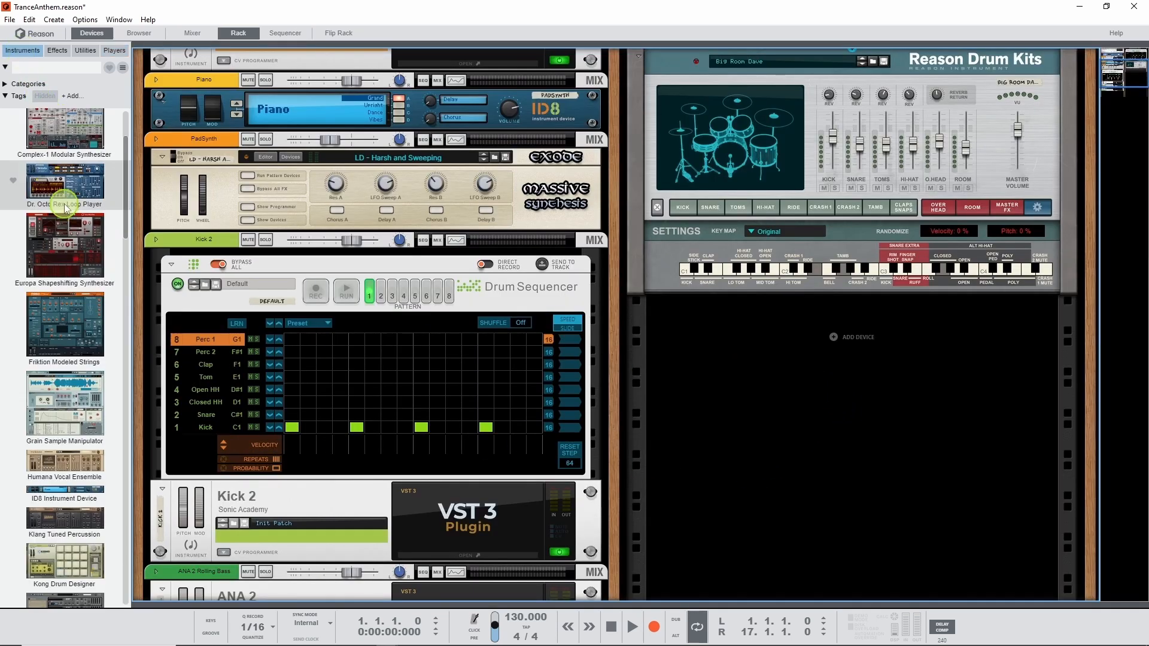
{"action": "scroll", "coordinate": [85, 412], "scroll_direction": "down", "scroll_amount": 3}
{"action": "scroll", "coordinate": [75, 425], "scroll_direction": "down", "scroll_amount": 8}
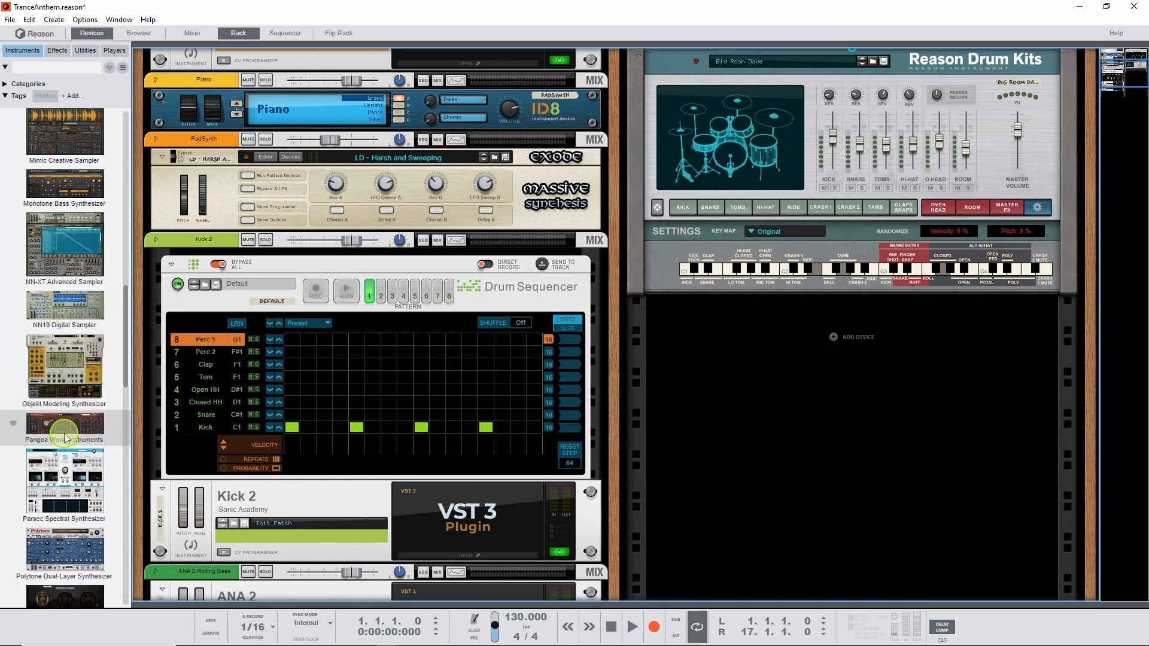
{"action": "scroll", "coordinate": [64, 443], "scroll_direction": "down", "scroll_amount": 2}
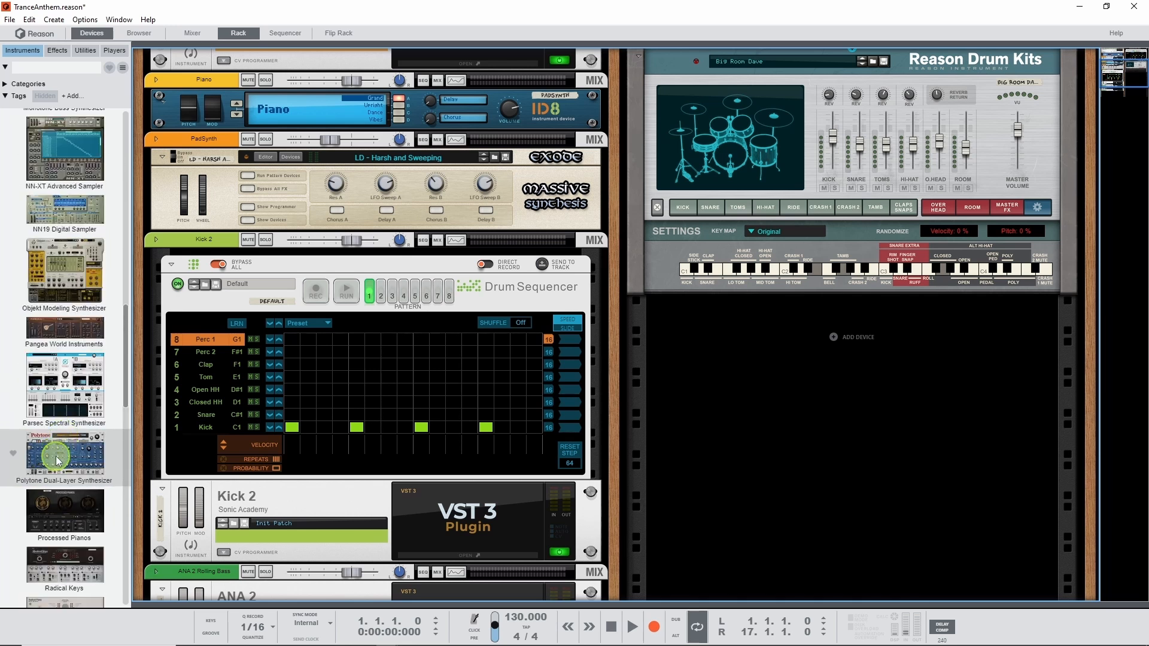
{"action": "left_click_drag", "start_coordinate": [58, 460], "coordinate": [862, 367]}
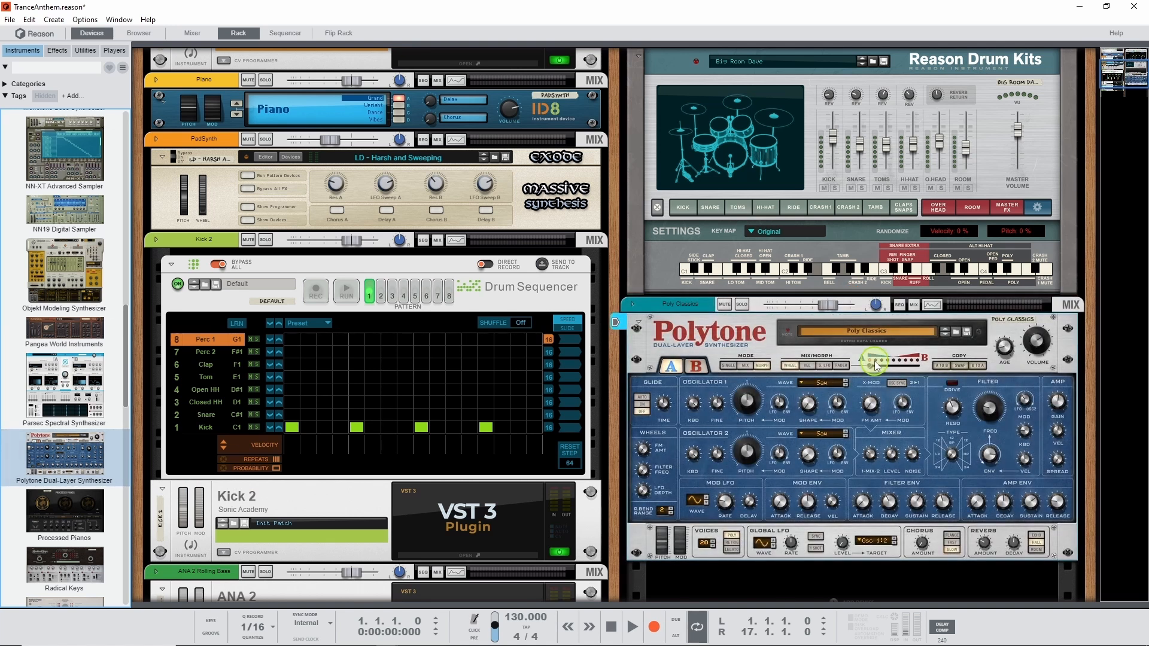
Step: Search the Polytone patches for "singul" and load the Singular Lead patch
{"action": "left_click", "coordinate": [957, 332]}
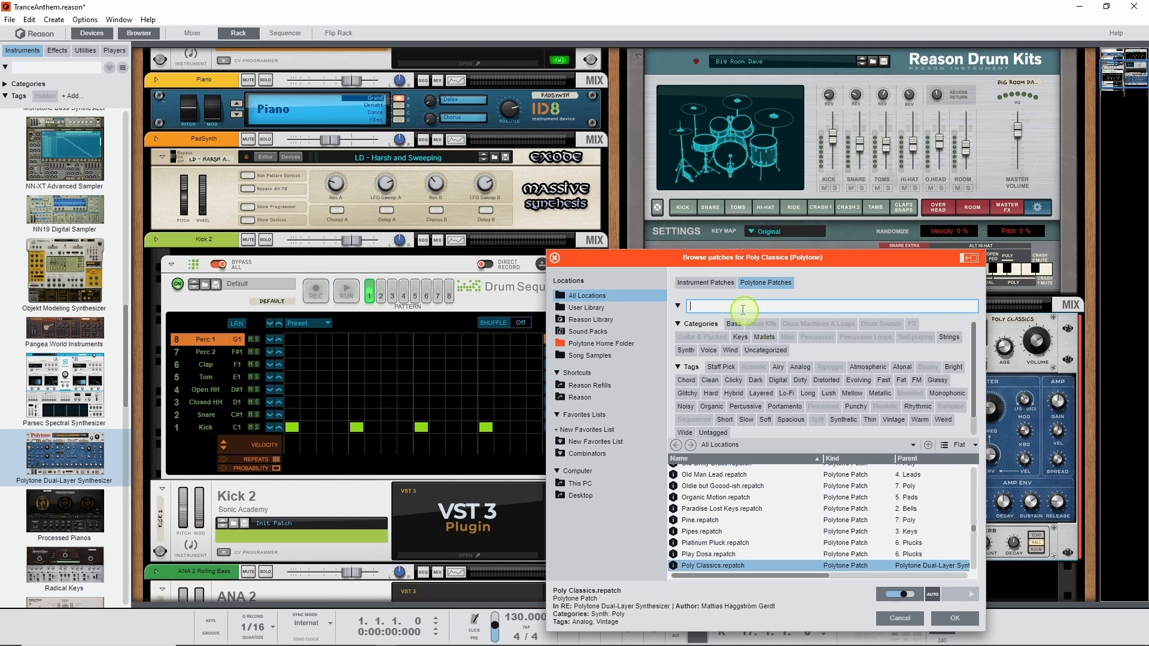
{"action": "type", "text": "singul"}
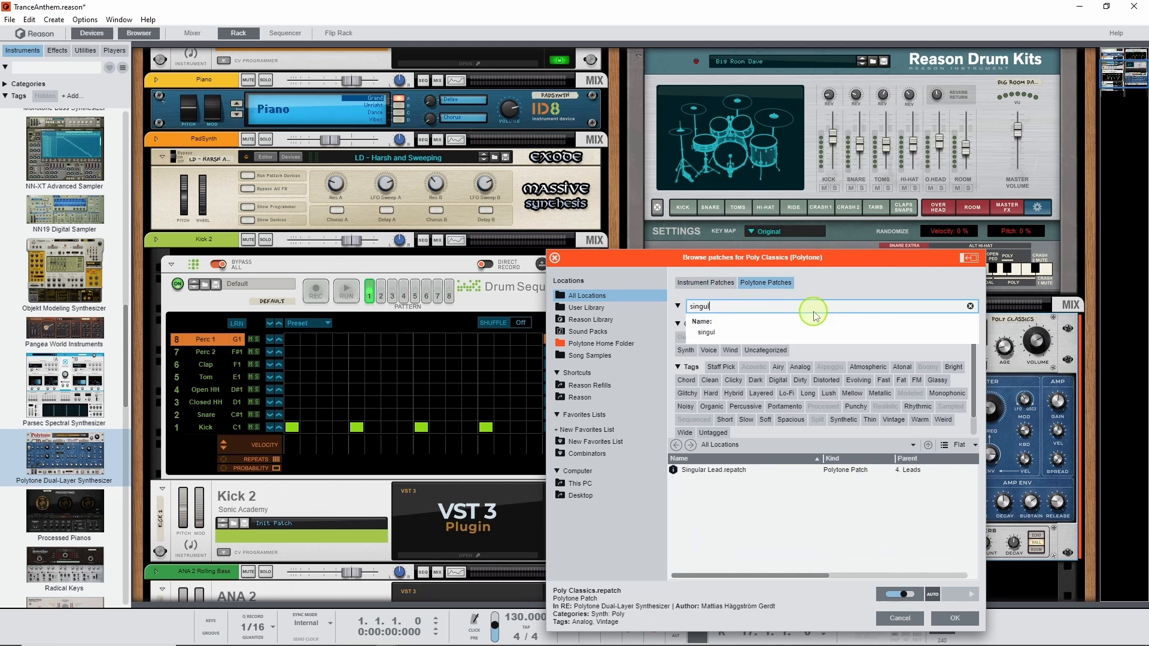
{"action": "left_click", "coordinate": [717, 470]}
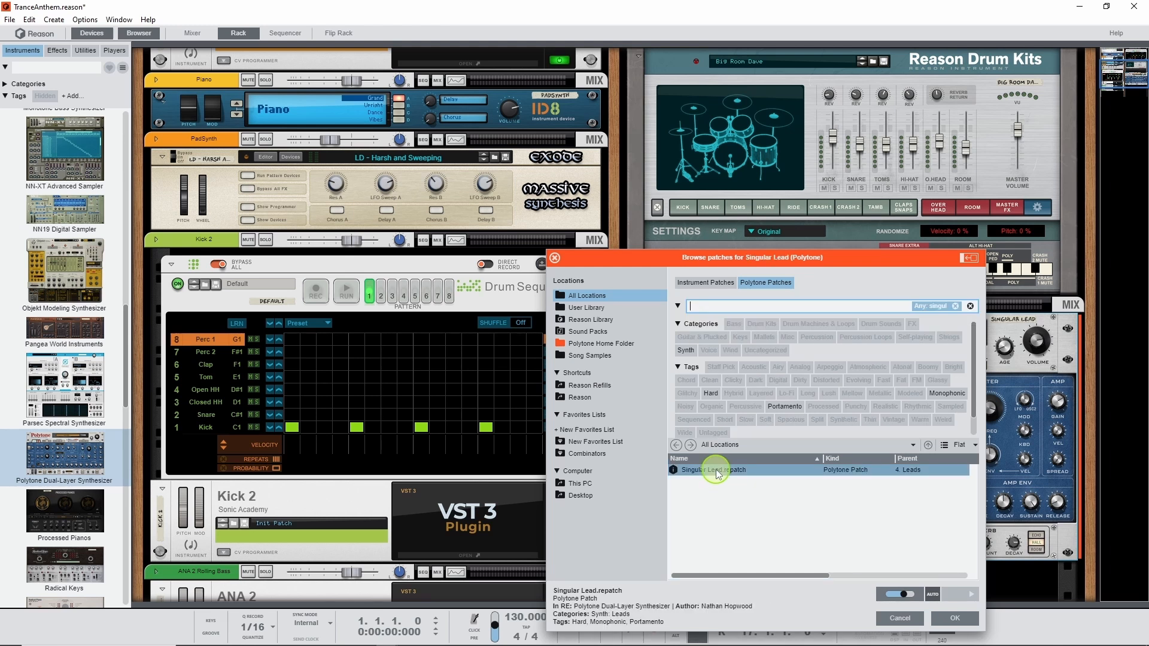
{"action": "left_click", "coordinate": [955, 618]}
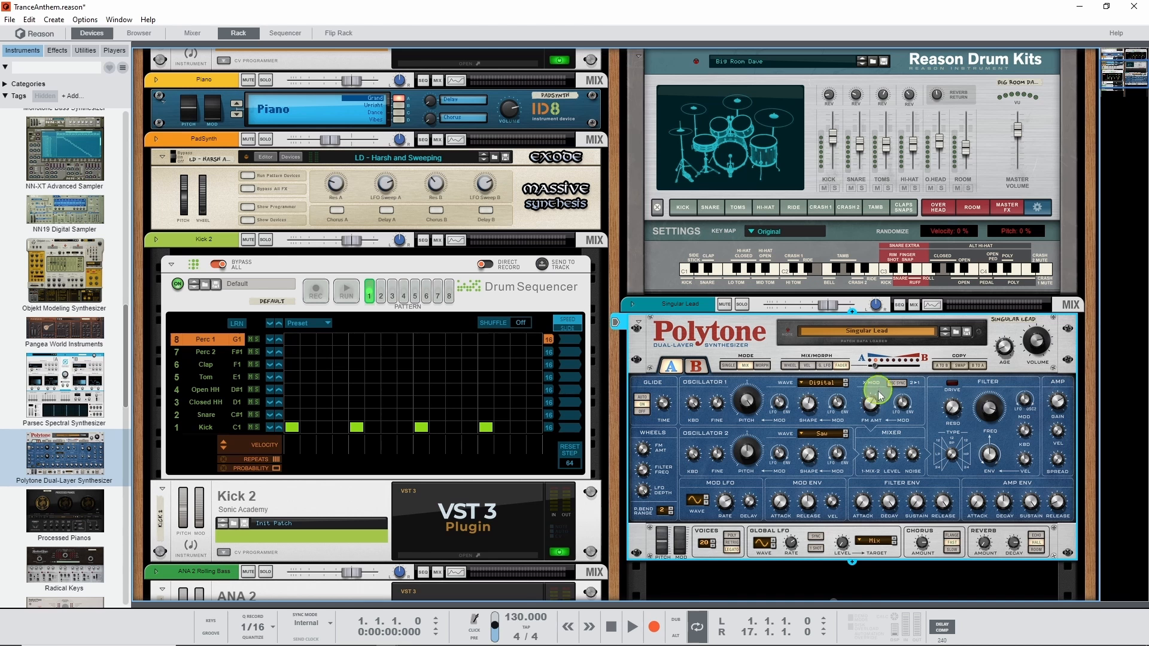
Step: Shorten Layer A's amp envelope on the Polytone by setting its decay to about 26 ms and turning its sustain down
{"action": "mouse_move", "coordinate": [870, 410]}
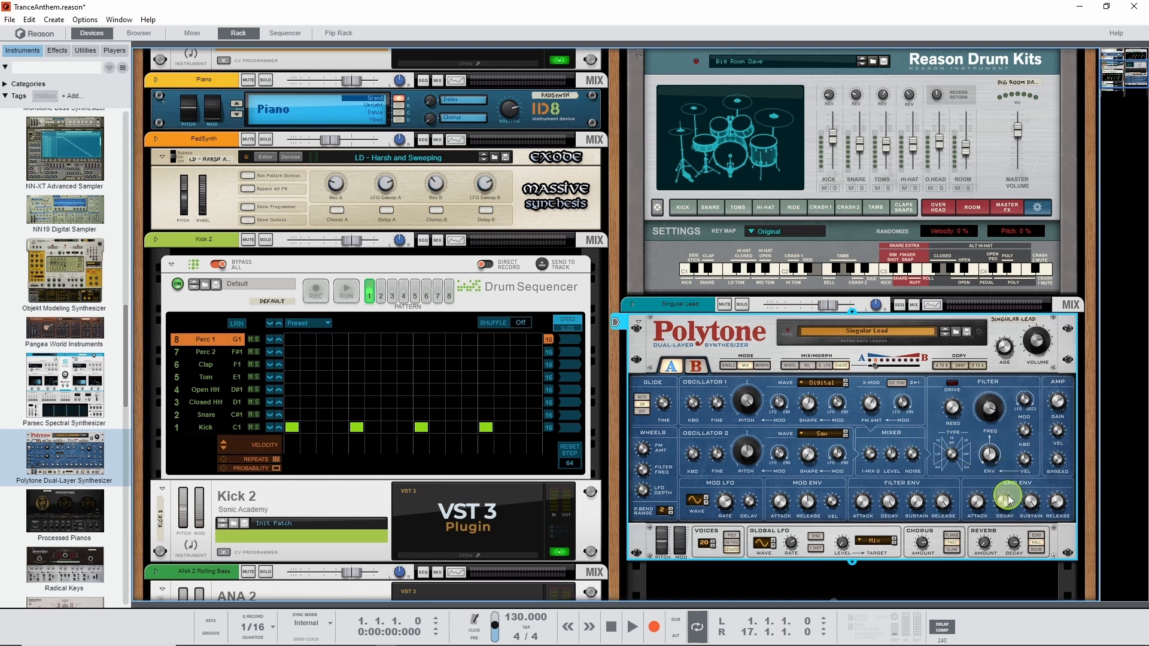
{"action": "mouse_move", "coordinate": [1005, 504]}
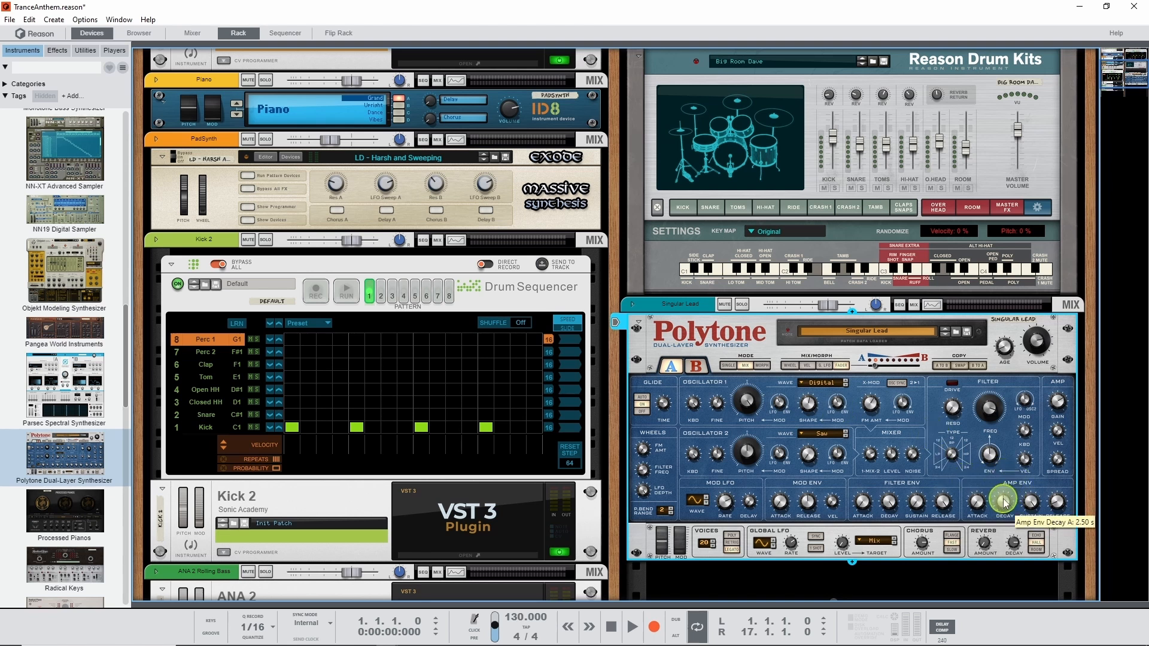
{"action": "left_click_drag", "start_coordinate": [1006, 502], "coordinate": [1003, 514]}
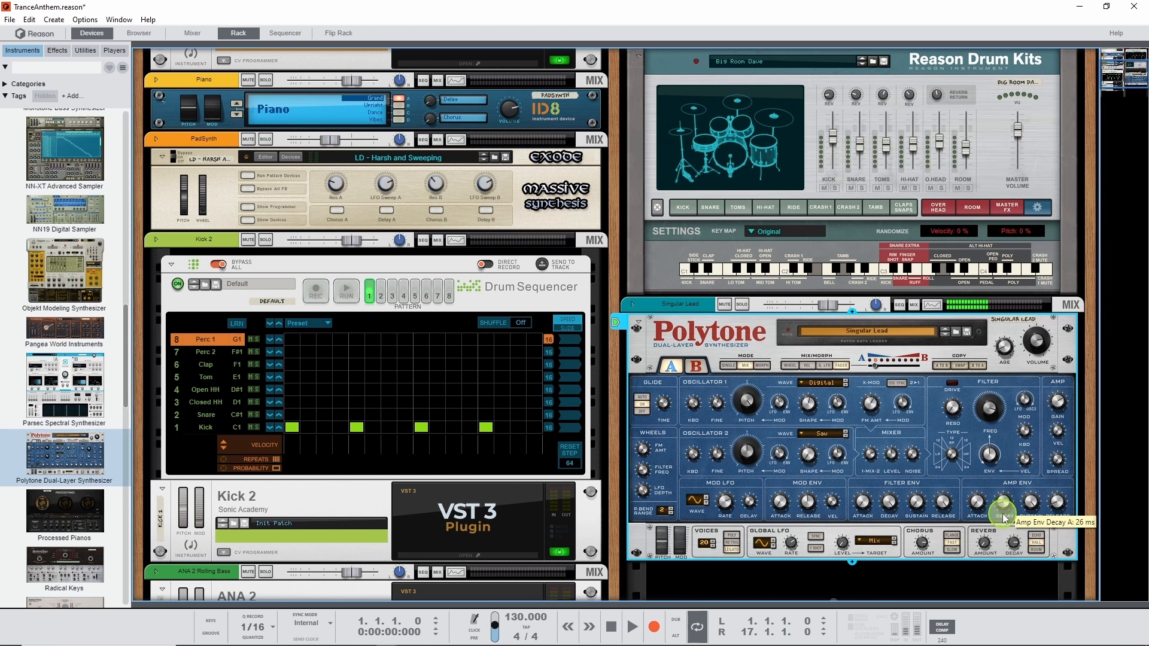
{"action": "mouse_move", "coordinate": [1031, 506]}
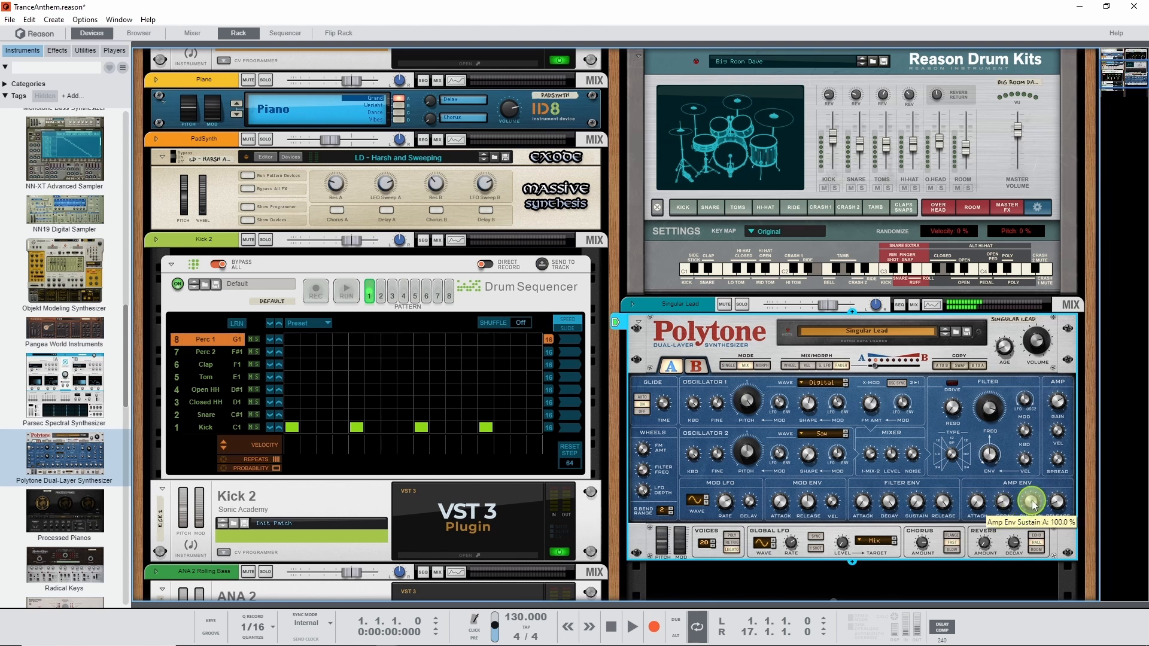
{"action": "left_click_drag", "start_coordinate": [1032, 505], "coordinate": [1033, 529]}
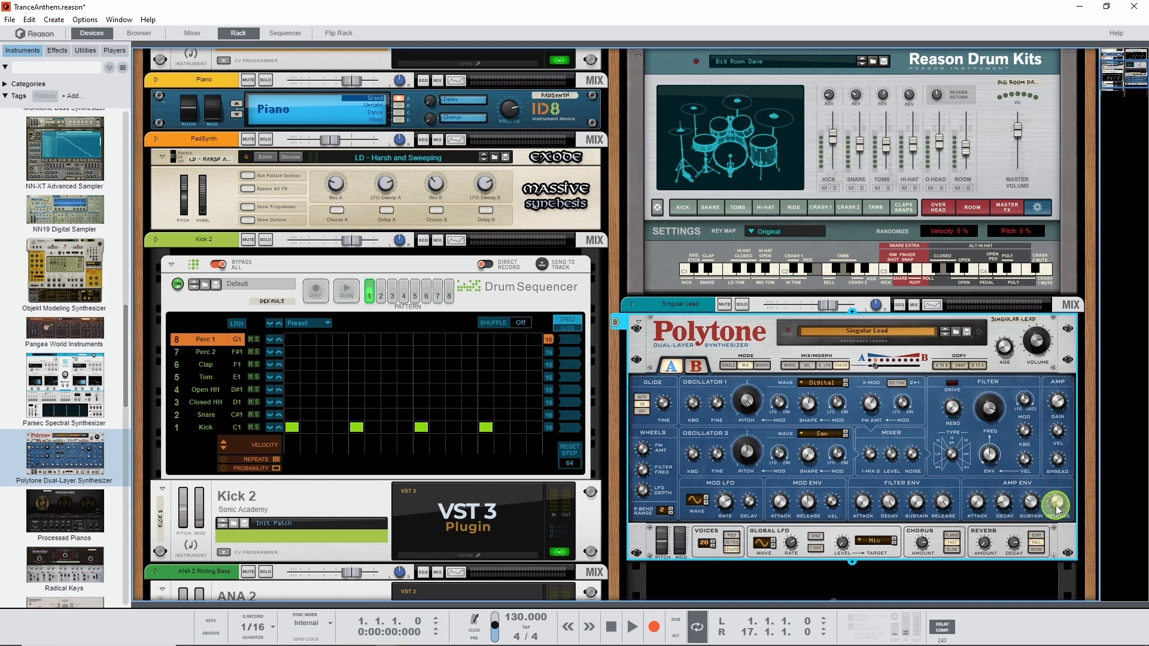
{"action": "mouse_move", "coordinate": [1057, 508]}
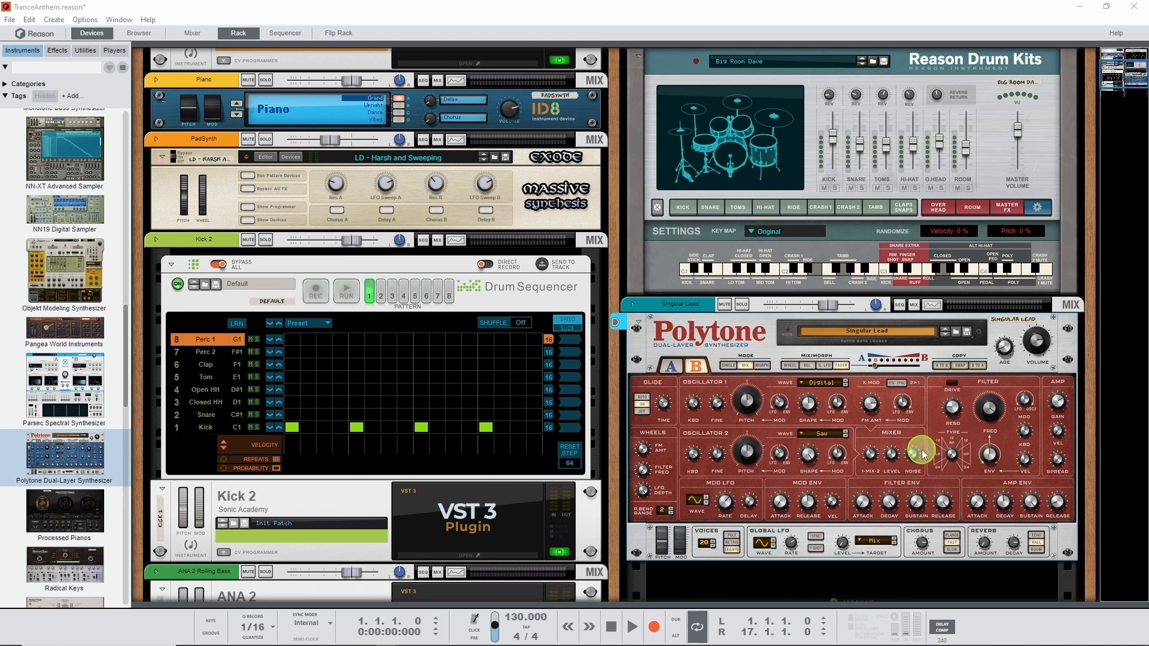
Step: Turn down the amp envelope decay and sustain on the Polytone's Layer B, and return to Layer A
{"action": "left_click", "coordinate": [1004, 503]}
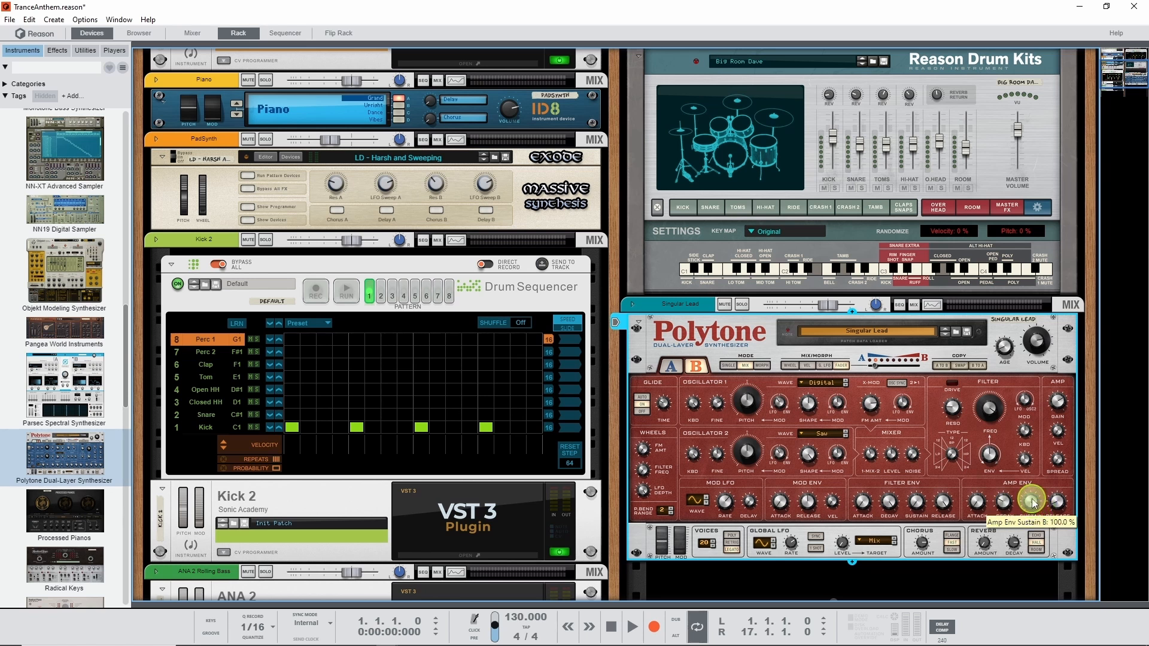
{"action": "left_click_drag", "start_coordinate": [1032, 503], "coordinate": [1036, 534]}
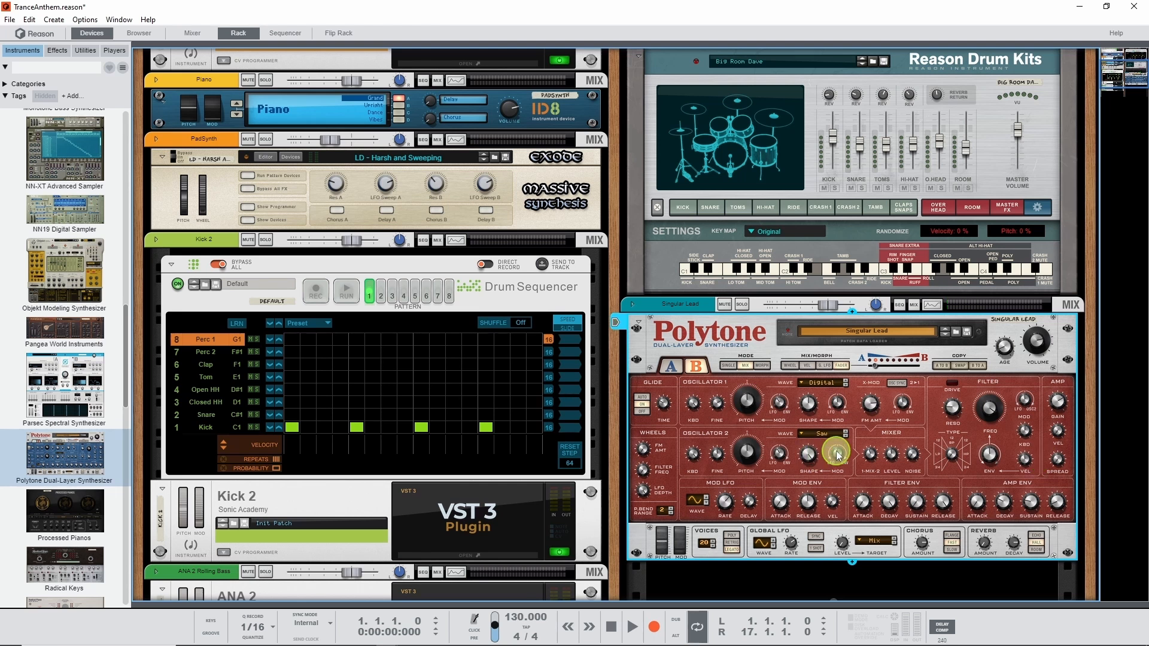
{"action": "left_click", "coordinate": [681, 367]}
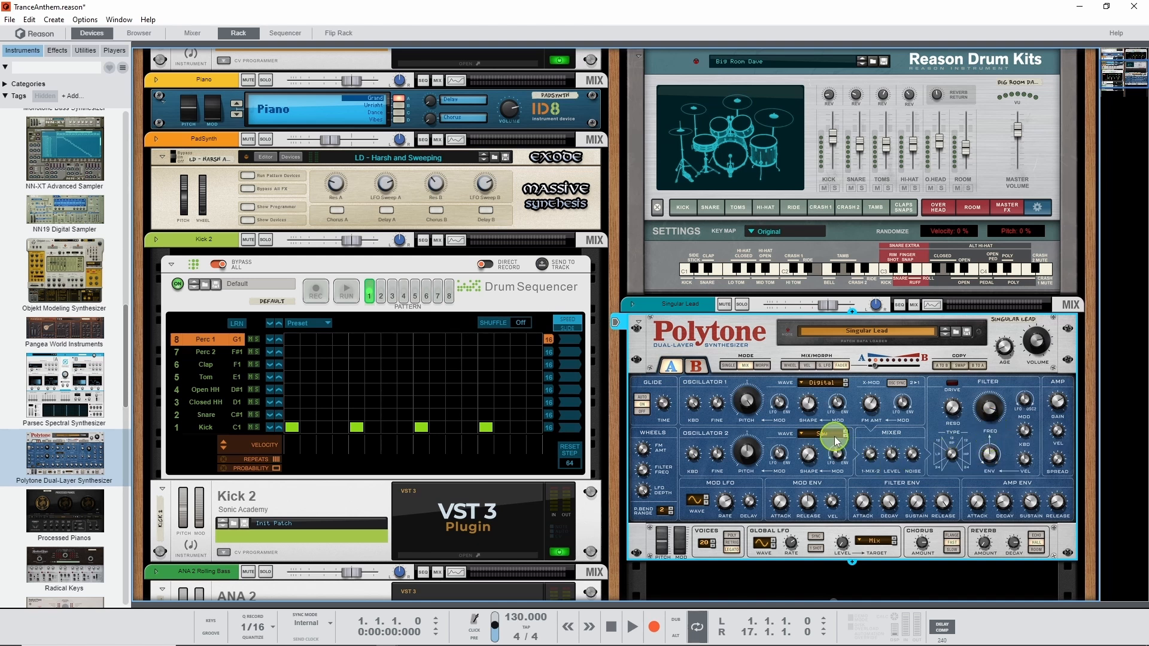
Step: Make the clip at the start of the Singular Lead track in the sequencer four bars long
{"action": "key", "text": "F7"}
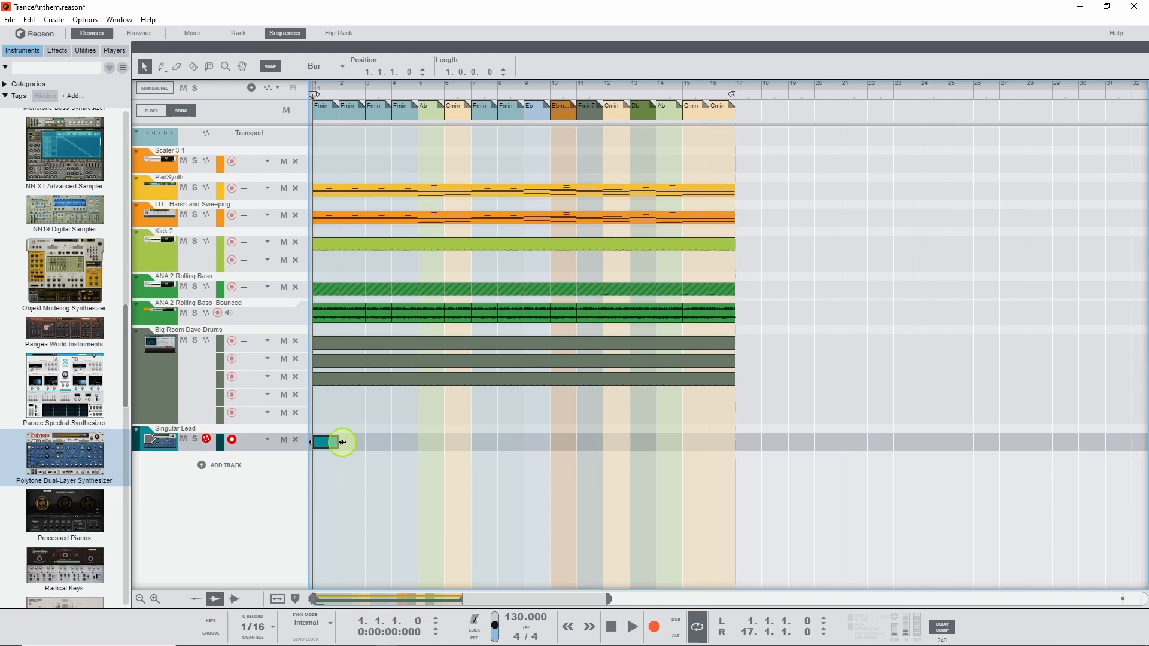
{"action": "left_click_drag", "start_coordinate": [342, 442], "coordinate": [345, 442]}
{"action": "left_click_drag", "start_coordinate": [345, 443], "coordinate": [403, 453]}
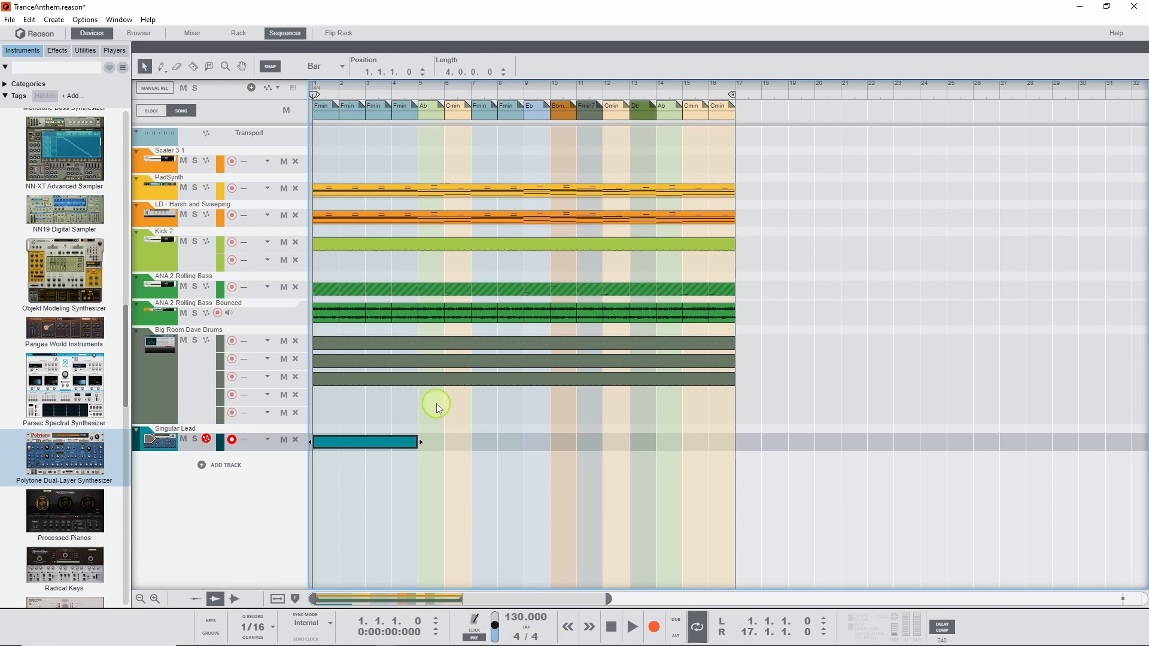
Step: Choose the number of precount bars for recording
{"action": "left_click", "coordinate": [85, 19]}
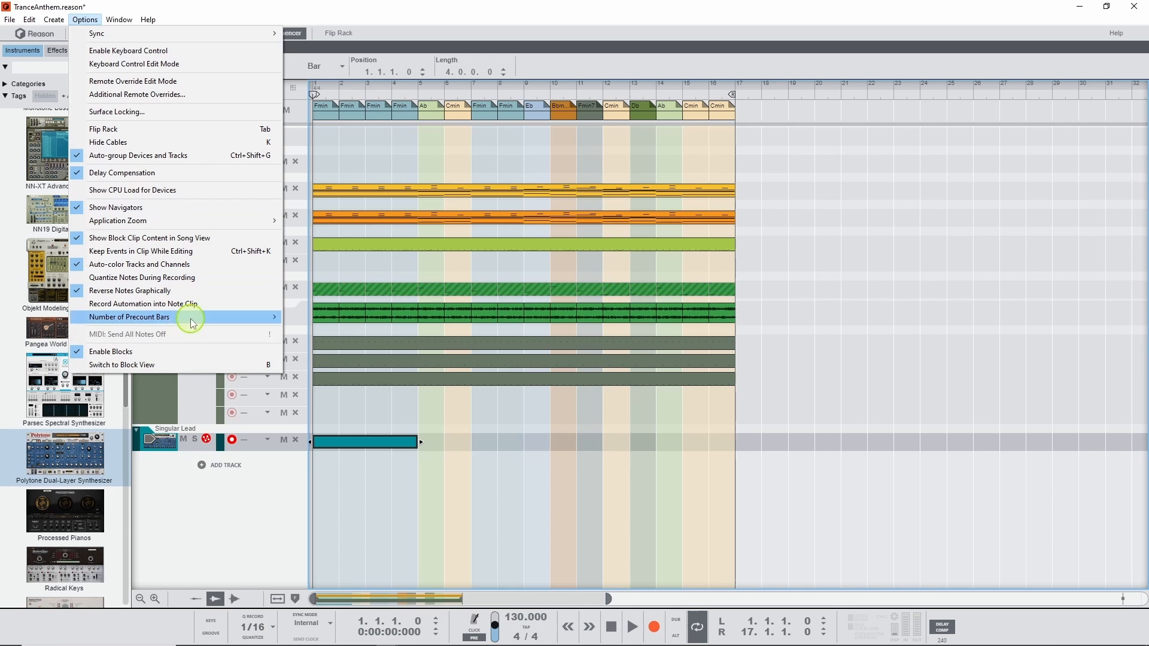
{"action": "mouse_move", "coordinate": [227, 318]}
{"action": "left_click", "coordinate": [305, 330]}
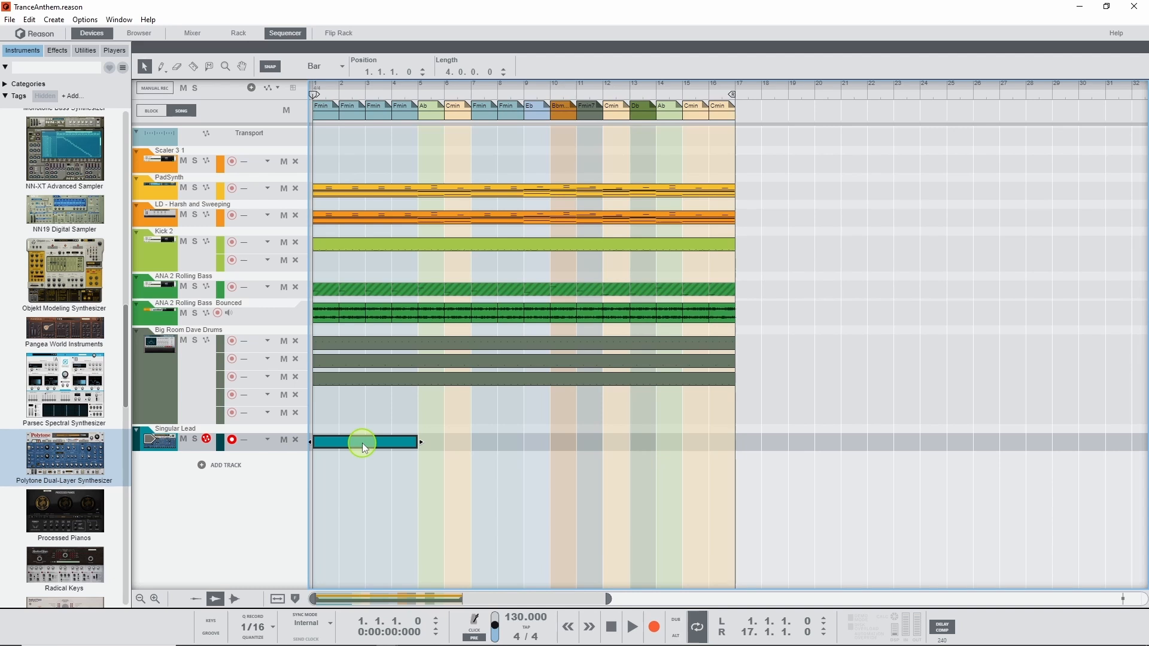
Step: Record a repeated C4 rhythm on the Singular Lead track over the first four bars, and stop the recording
{"action": "left_click", "coordinate": [448, 465]}
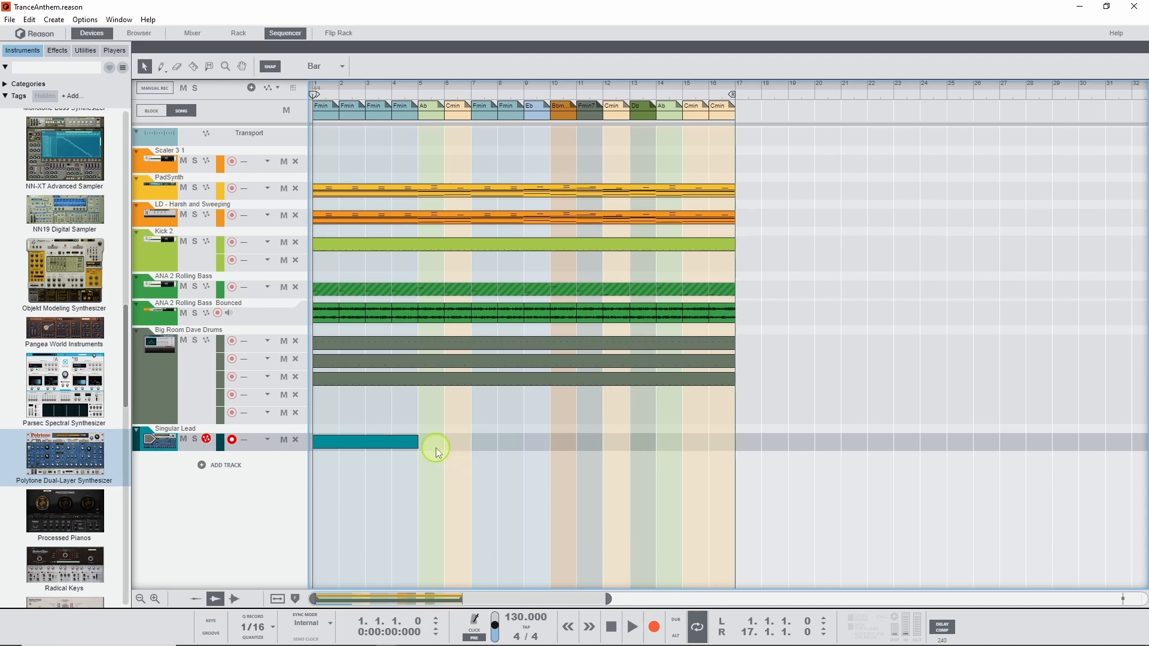
{"action": "left_click", "coordinate": [656, 628]}
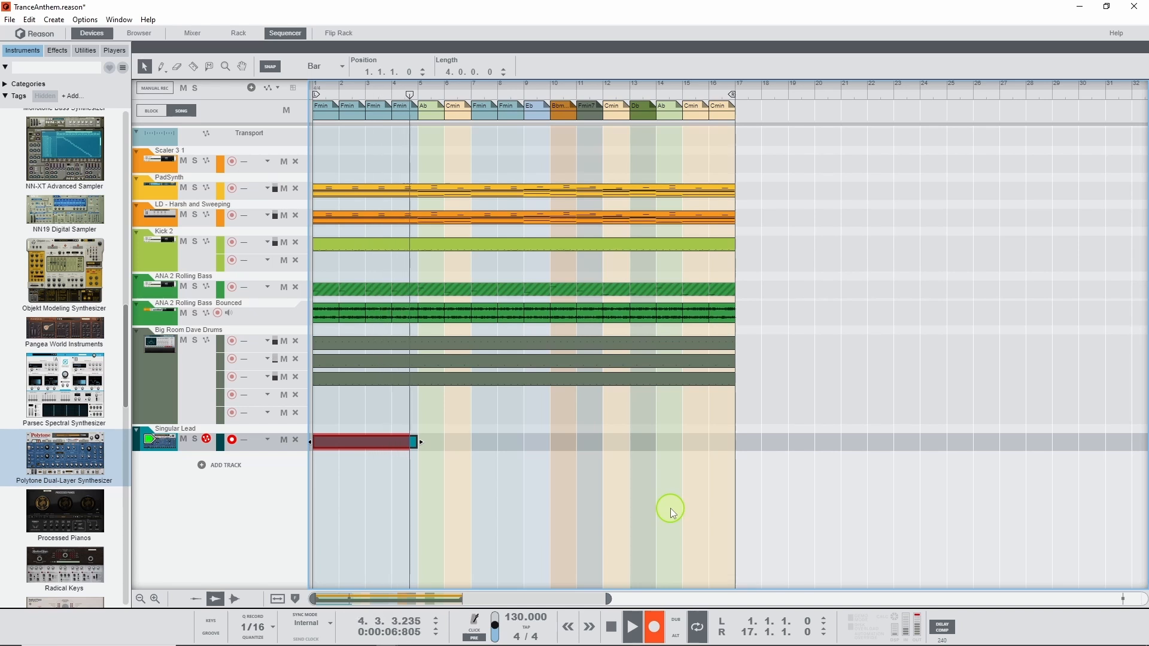
{"action": "key", "text": "space"}
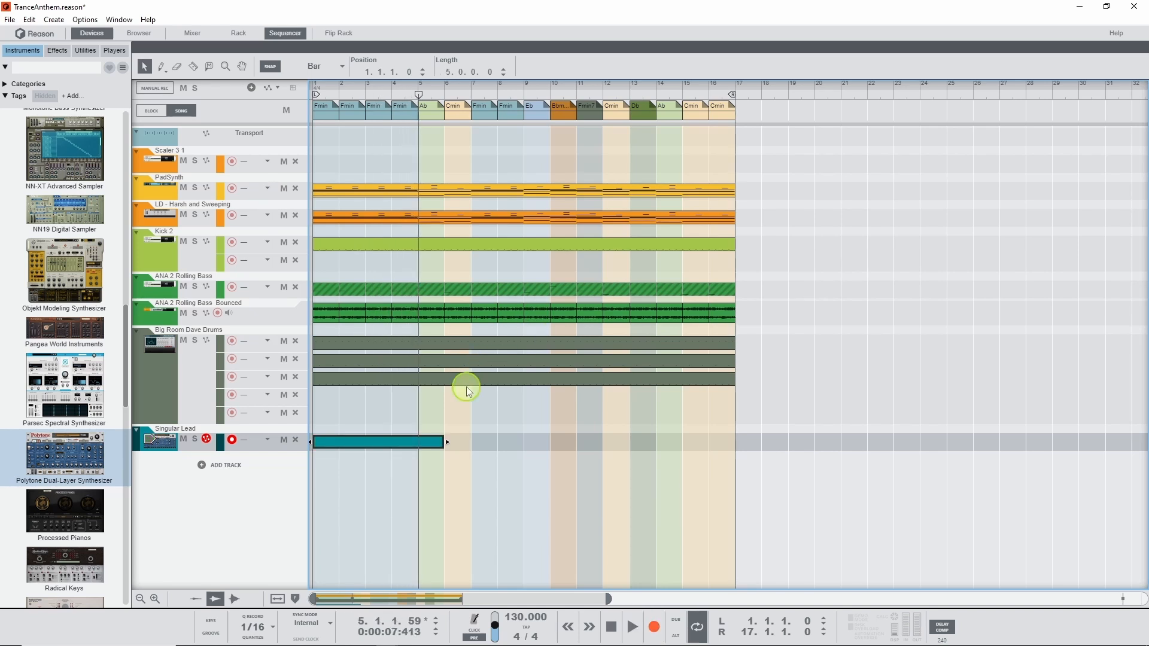
Step: Show the recorded Singular Lead clip in the note editor and play it briefly from the song start
{"action": "double_click", "coordinate": [404, 448]}
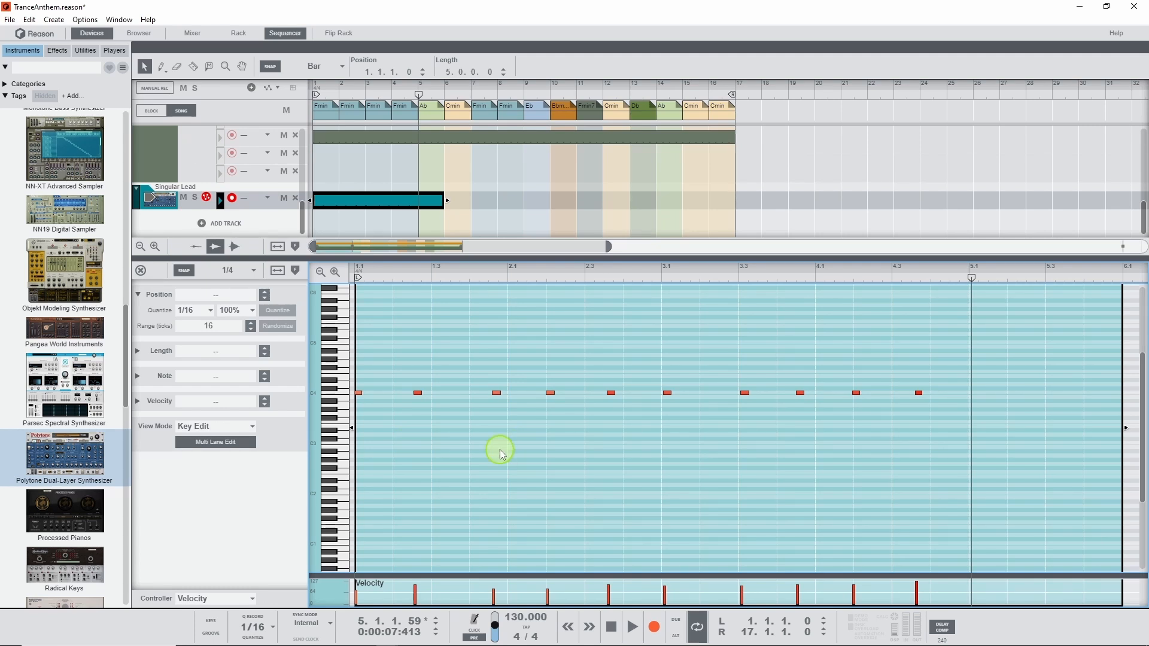
{"action": "left_click", "coordinate": [610, 626]}
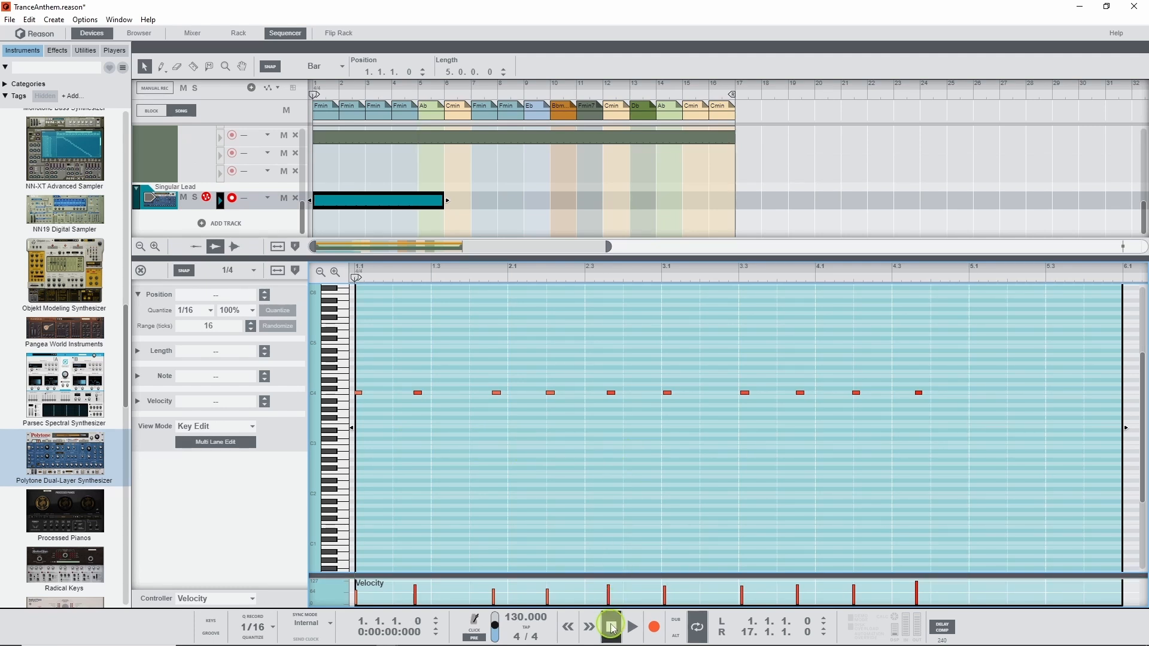
{"action": "left_click", "coordinate": [639, 633]}
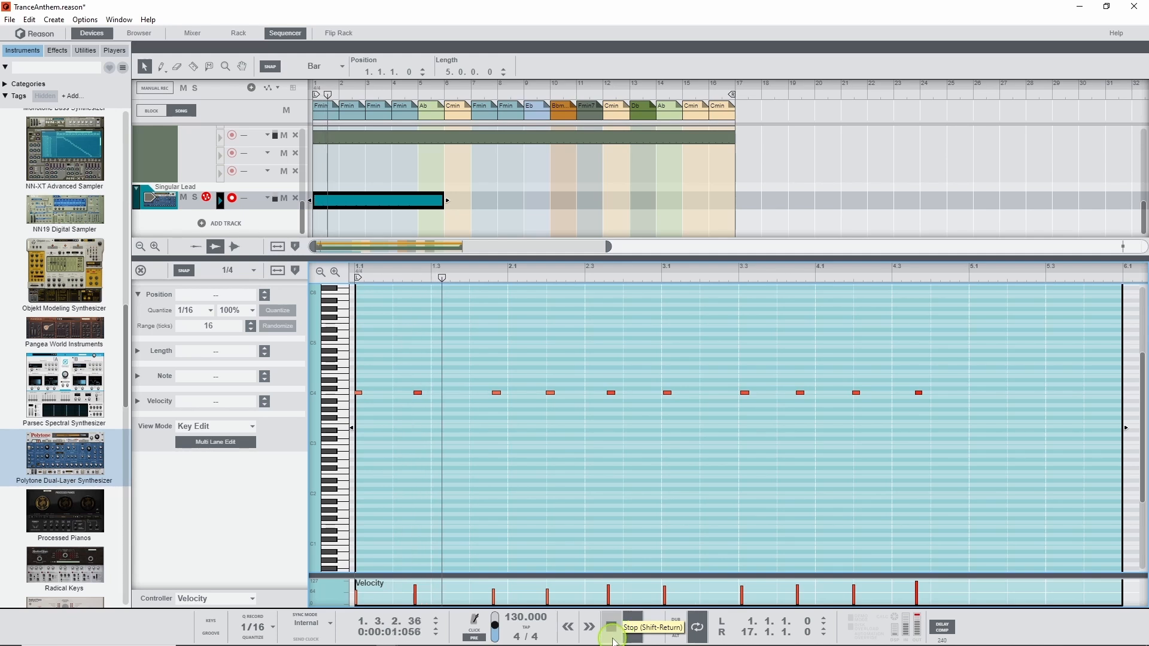
{"action": "left_click", "coordinate": [613, 630]}
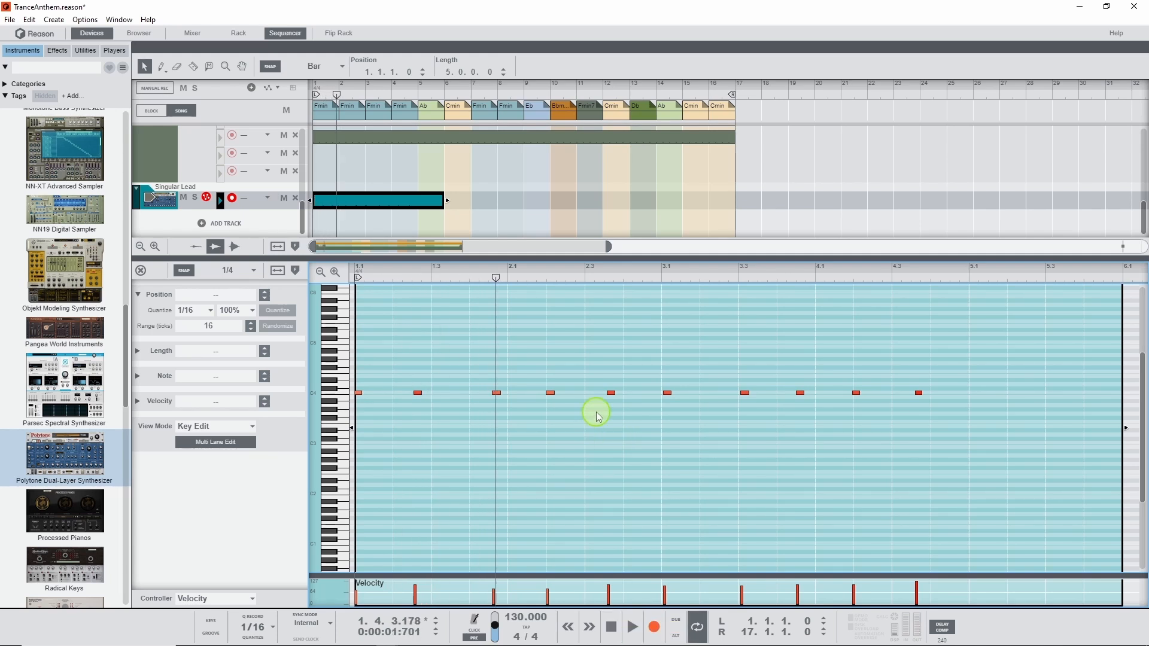
Step: Lower the mixer faders of the channels from Piano through Big Room Dave together, and return to the sequencer
{"action": "key", "text": "F5"}
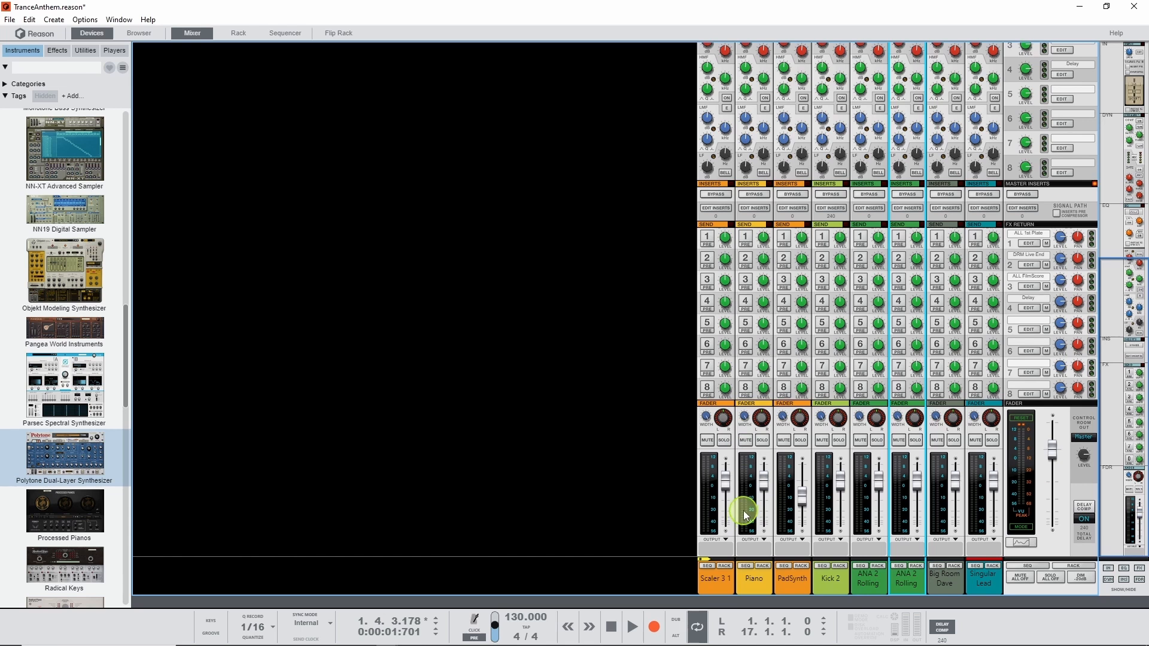
{"action": "left_click", "coordinate": [752, 578]}
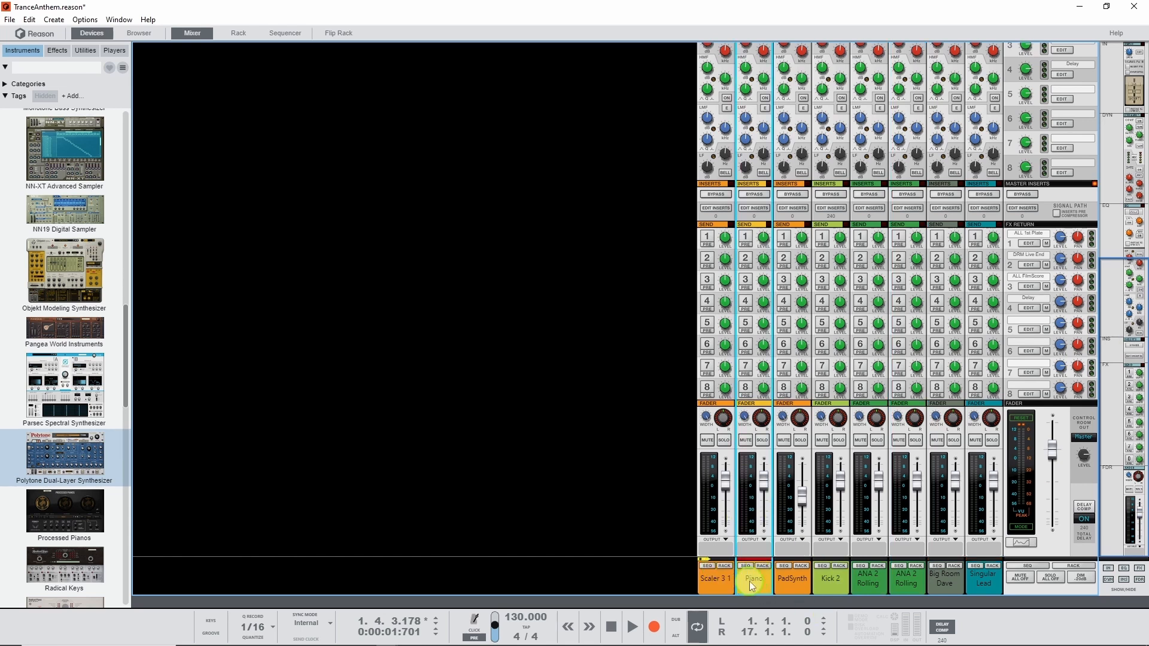
{"action": "left_click", "coordinate": [949, 579], "text": "shift"}
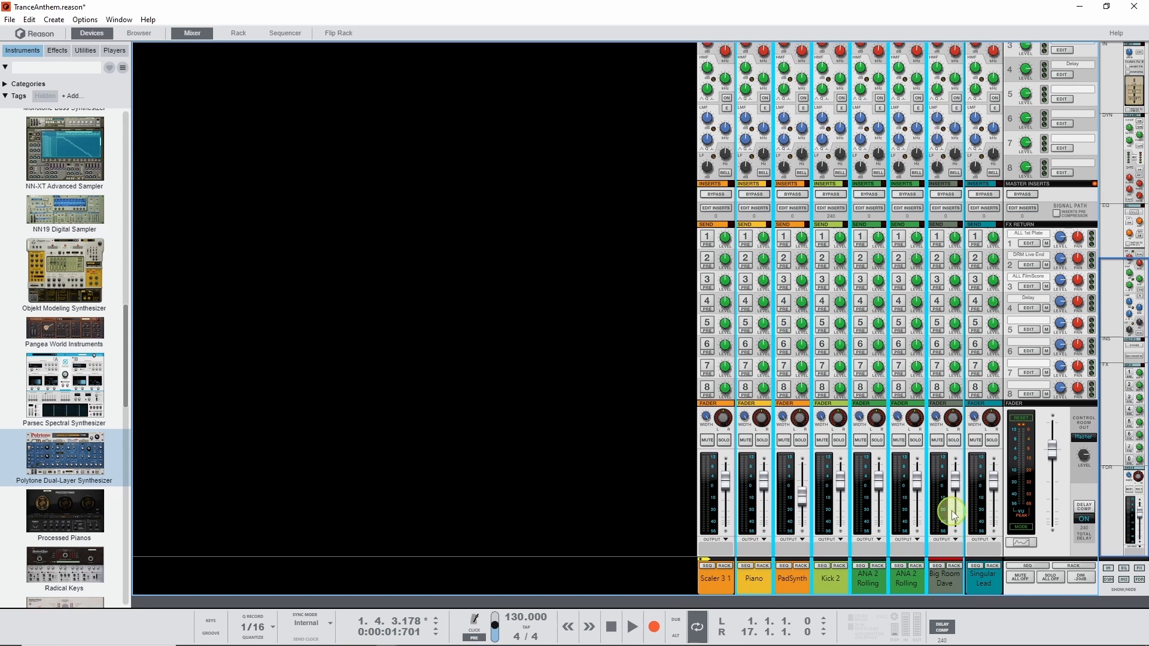
{"action": "left_click_drag", "start_coordinate": [955, 491], "coordinate": [959, 498]}
{"action": "key", "text": "F7"}
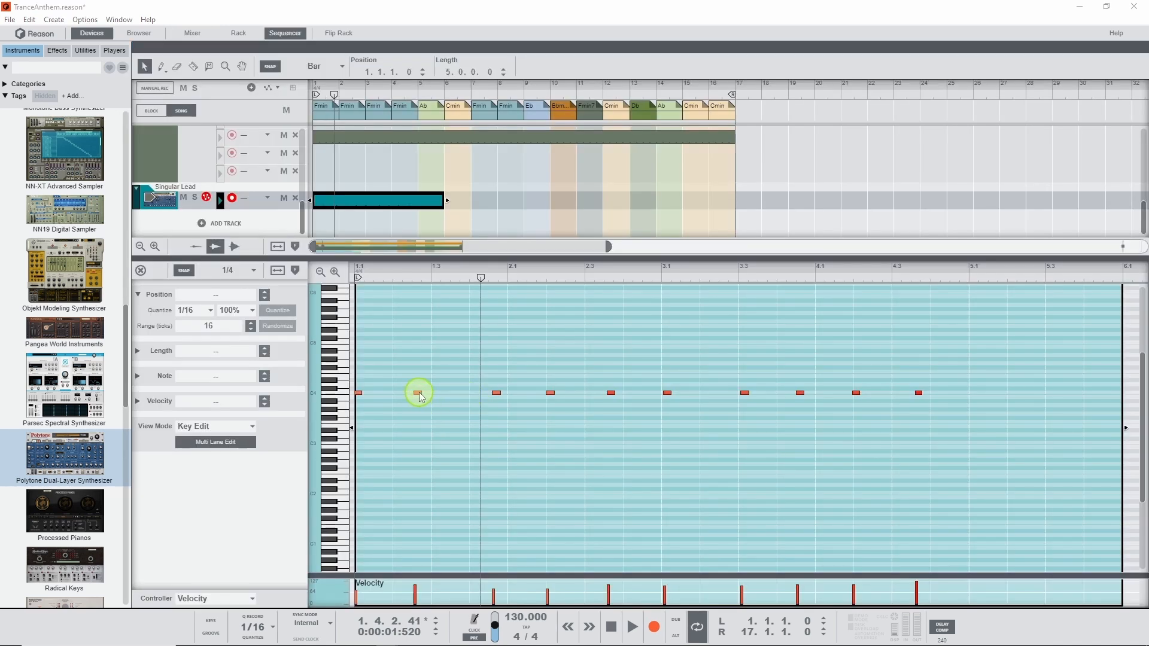
Step: Move the second lead note to 1.3.1.0 and, with the note snap set to 1/32, the third note to 1.4.3.0
{"action": "left_click_drag", "start_coordinate": [417, 393], "coordinate": [436, 393]}
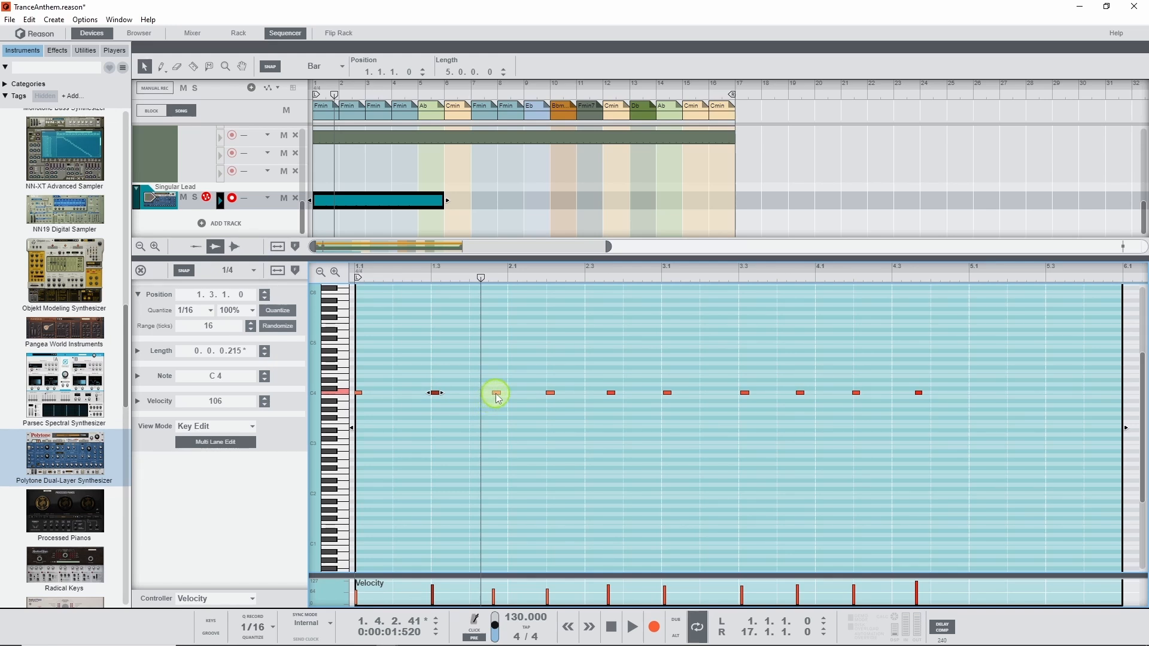
{"action": "left_click_drag", "start_coordinate": [500, 267], "coordinate": [531, 367]}
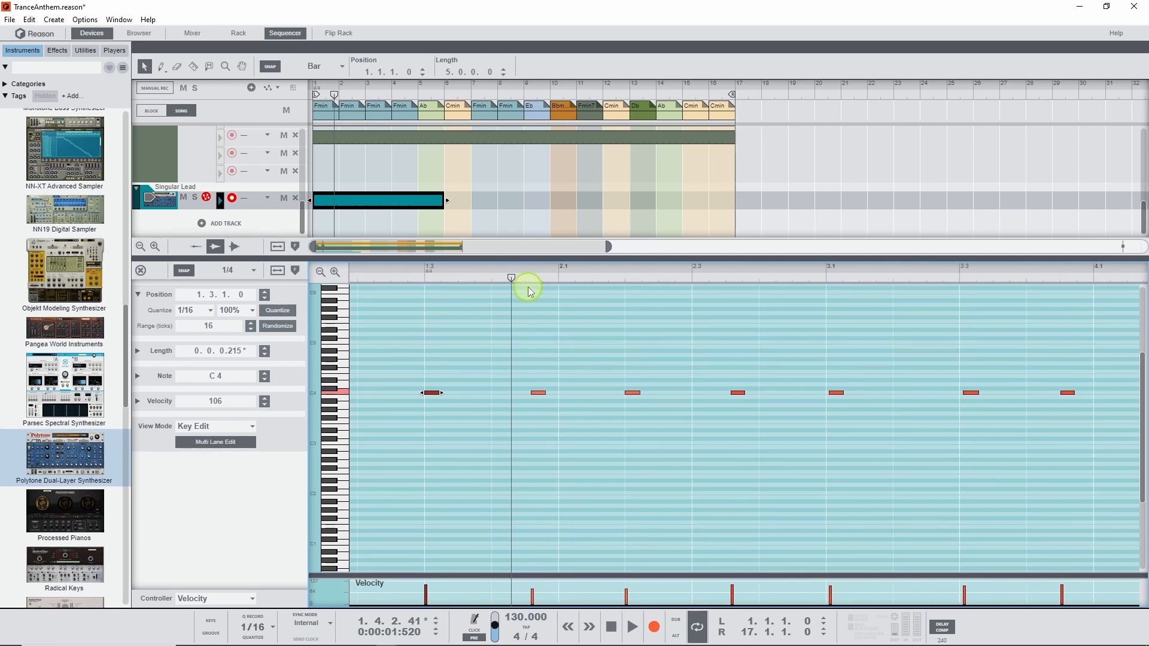
{"action": "left_click", "coordinate": [538, 392]}
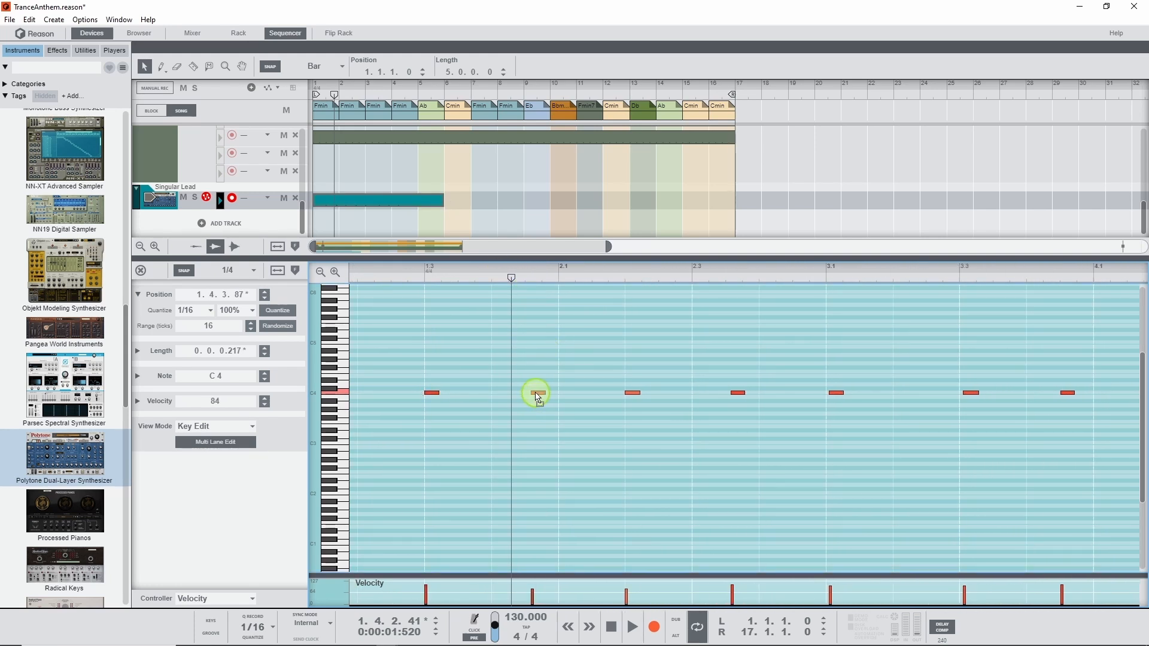
{"action": "left_click", "coordinate": [228, 271]}
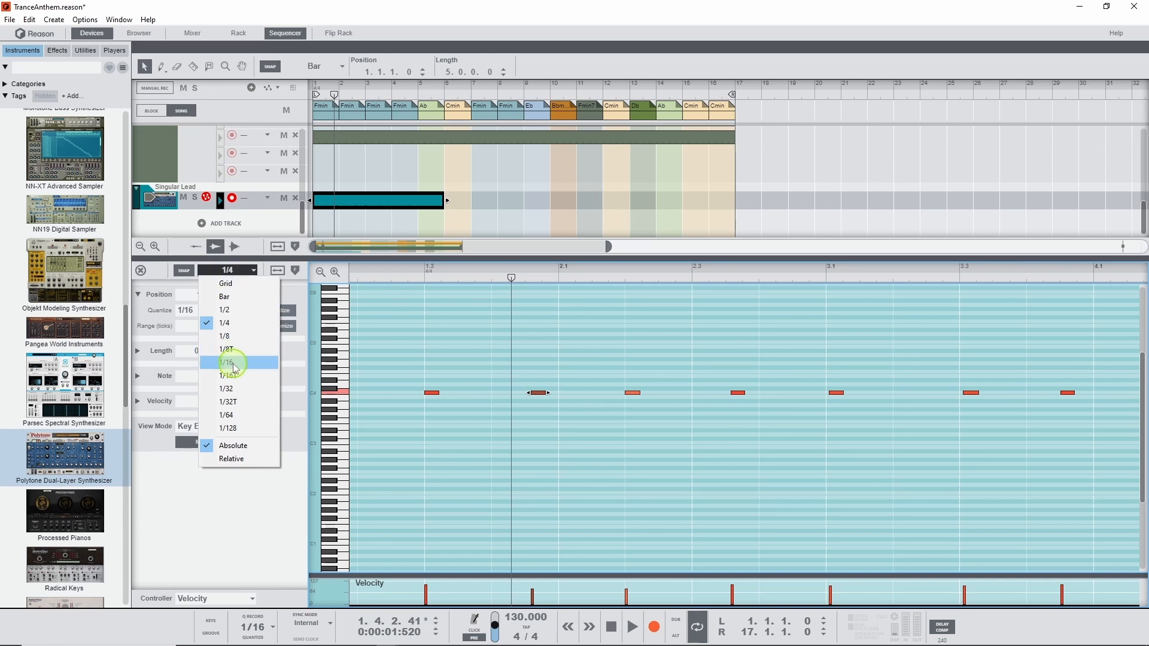
{"action": "left_click", "coordinate": [230, 389]}
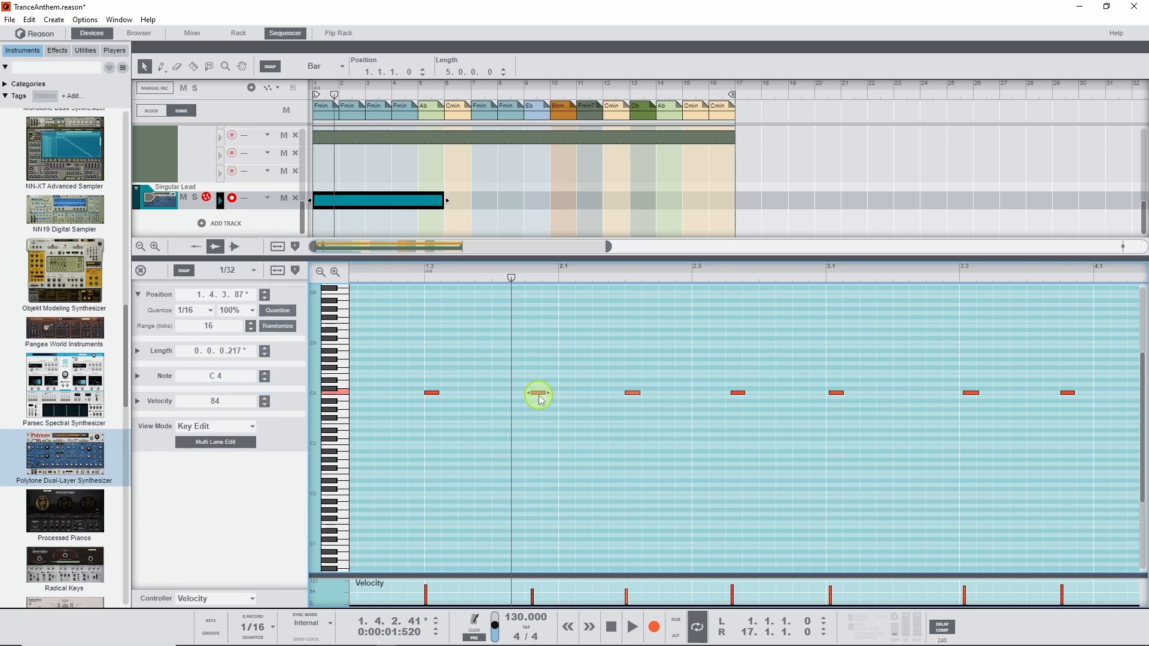
{"action": "left_click_drag", "start_coordinate": [540, 397], "coordinate": [534, 395]}
Step: Solo the Singular Lead track and play it from the song start
{"action": "left_click", "coordinate": [611, 627]}
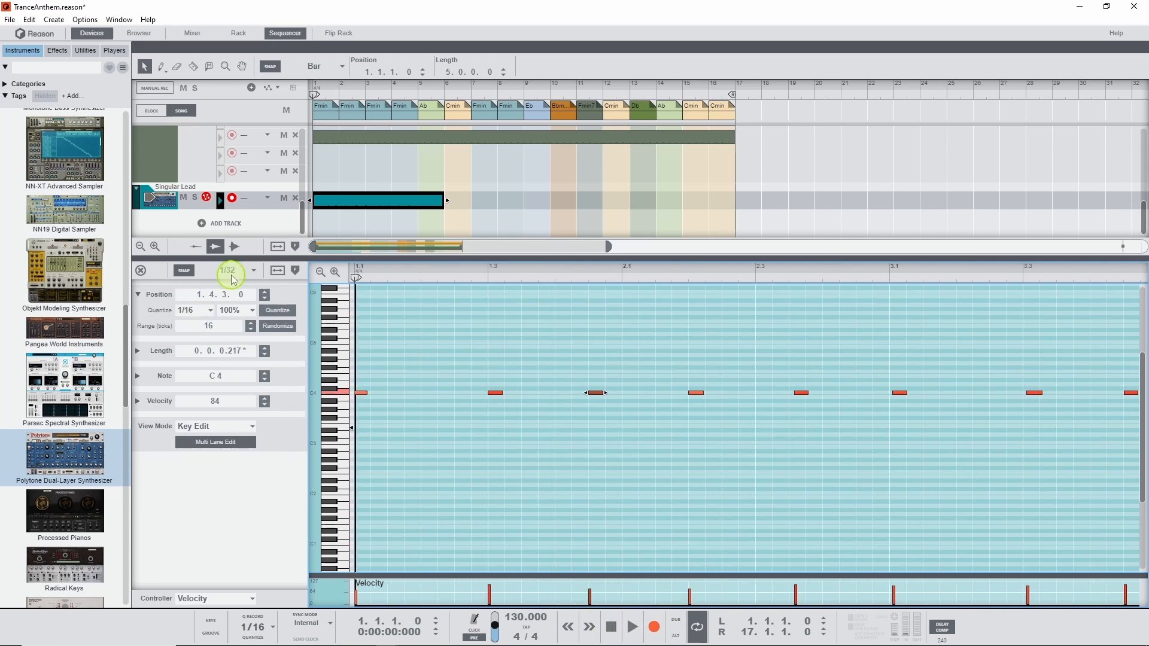
{"action": "left_click", "coordinate": [195, 198]}
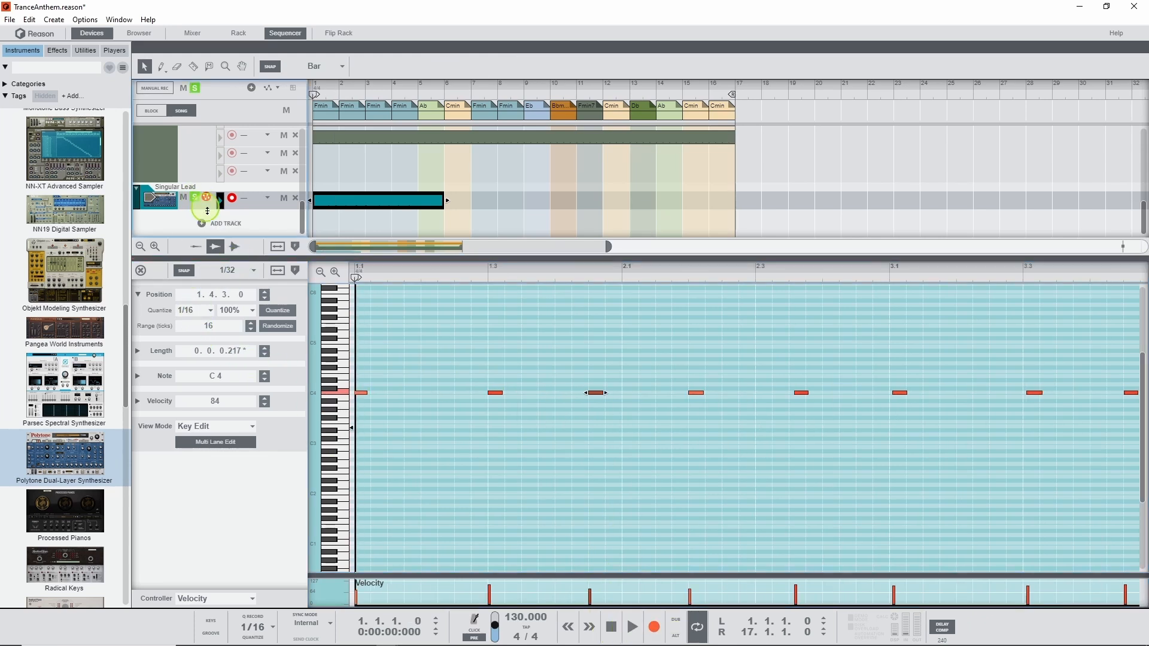
{"action": "key", "text": "space"}
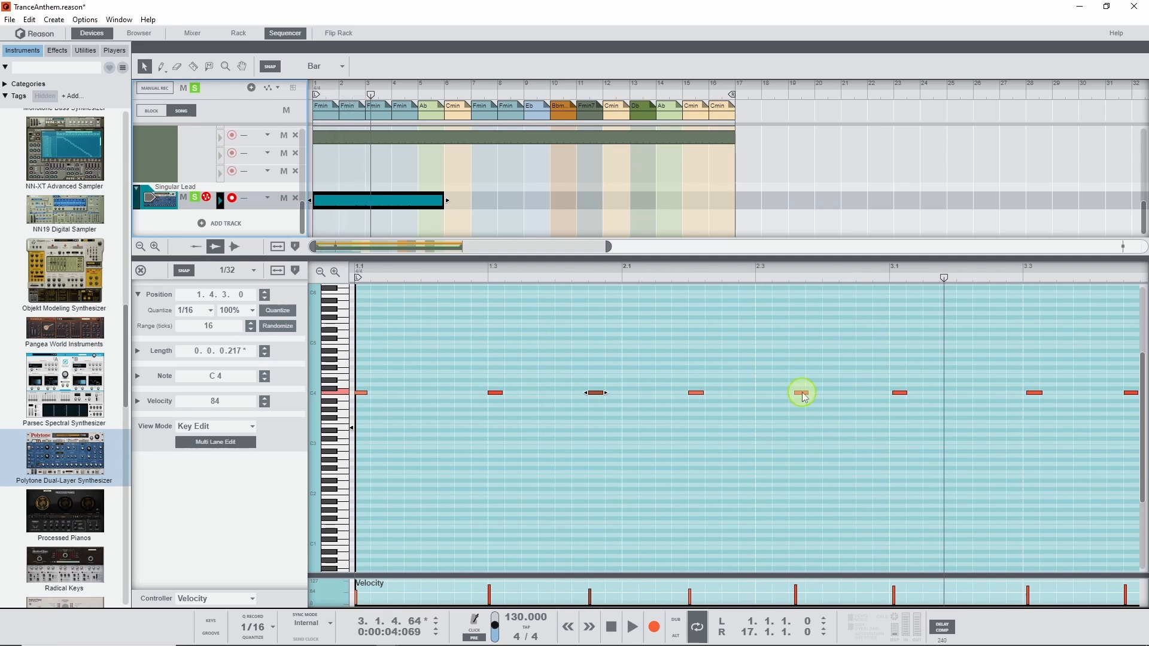
Step: Align the remaining lead notes to the rhythm, placing the sixth at 3.1.1.0 and the last at 4.3.3.0, and play the soloed part
{"action": "left_click_drag", "start_coordinate": [803, 393], "coordinate": [896, 392]}
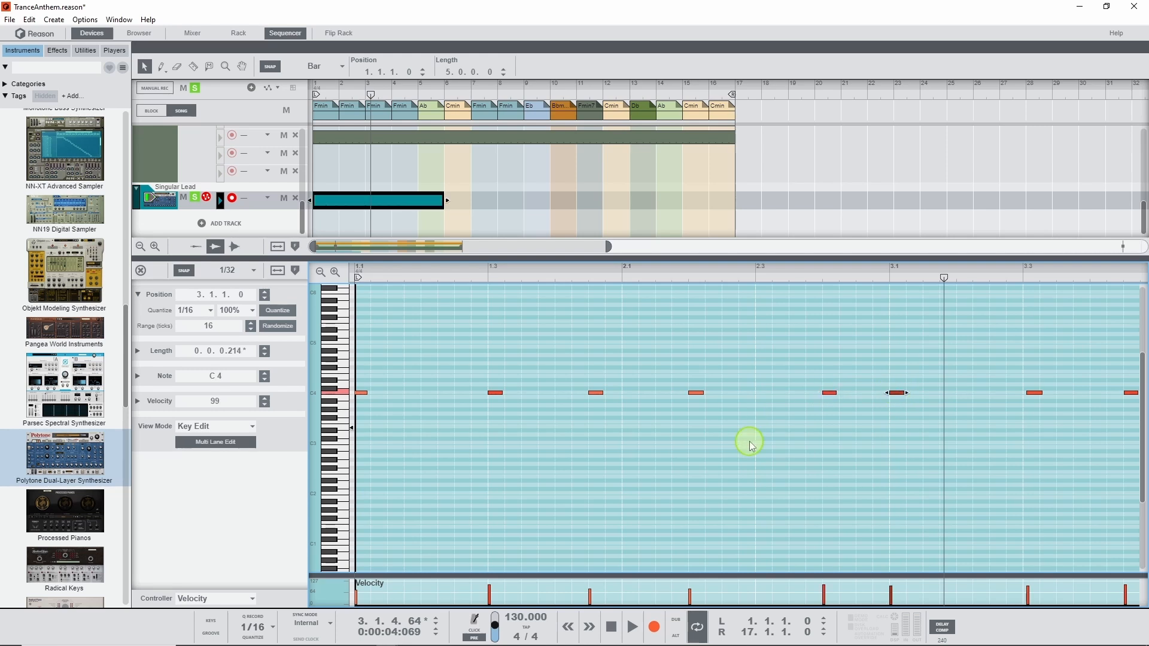
{"action": "left_click", "coordinate": [611, 627]}
{"action": "left_click", "coordinate": [633, 627]}
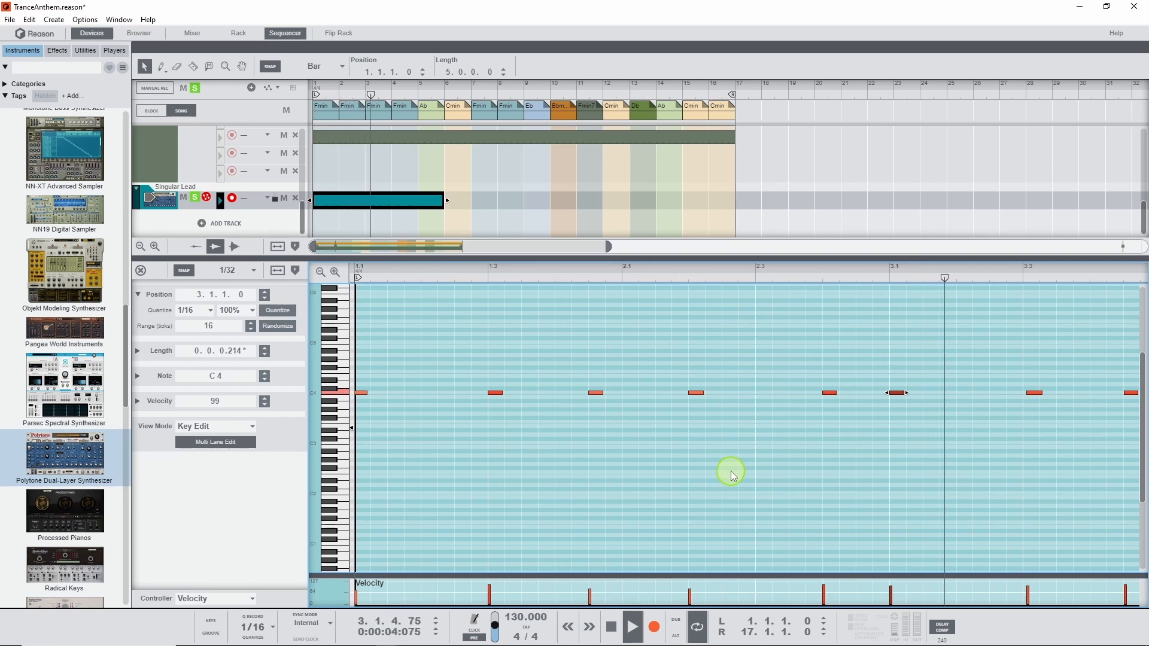
{"action": "key", "text": "space"}
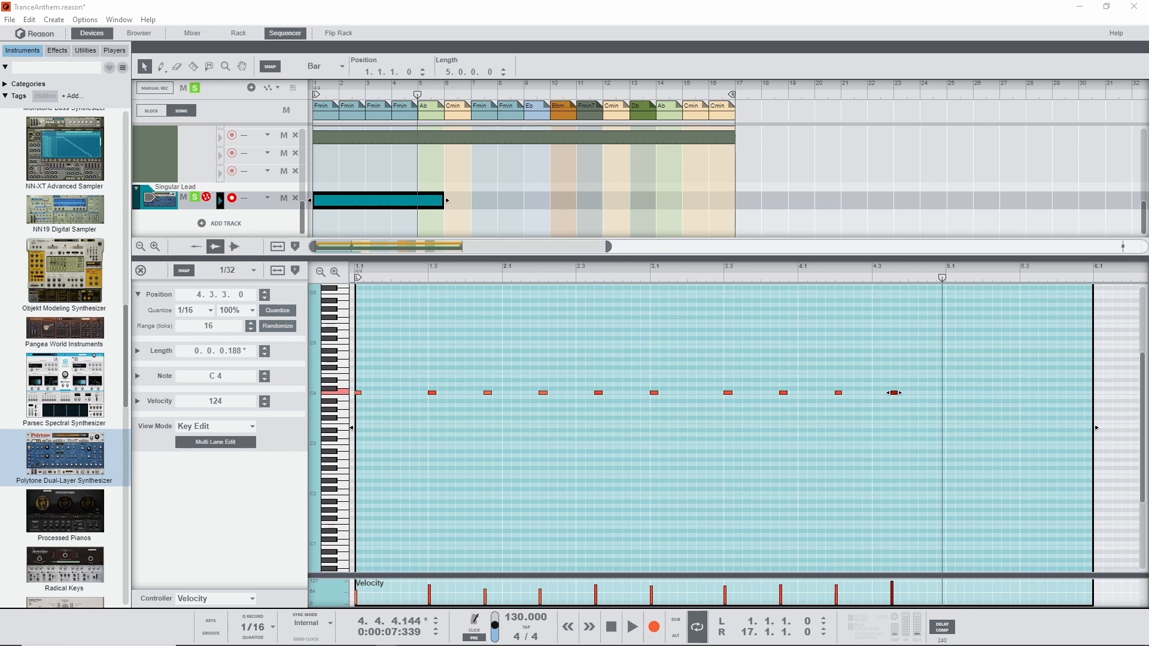
Step: Deselect the last lead note and take the Singular Lead track out of solo
{"action": "left_click", "coordinate": [698, 477]}
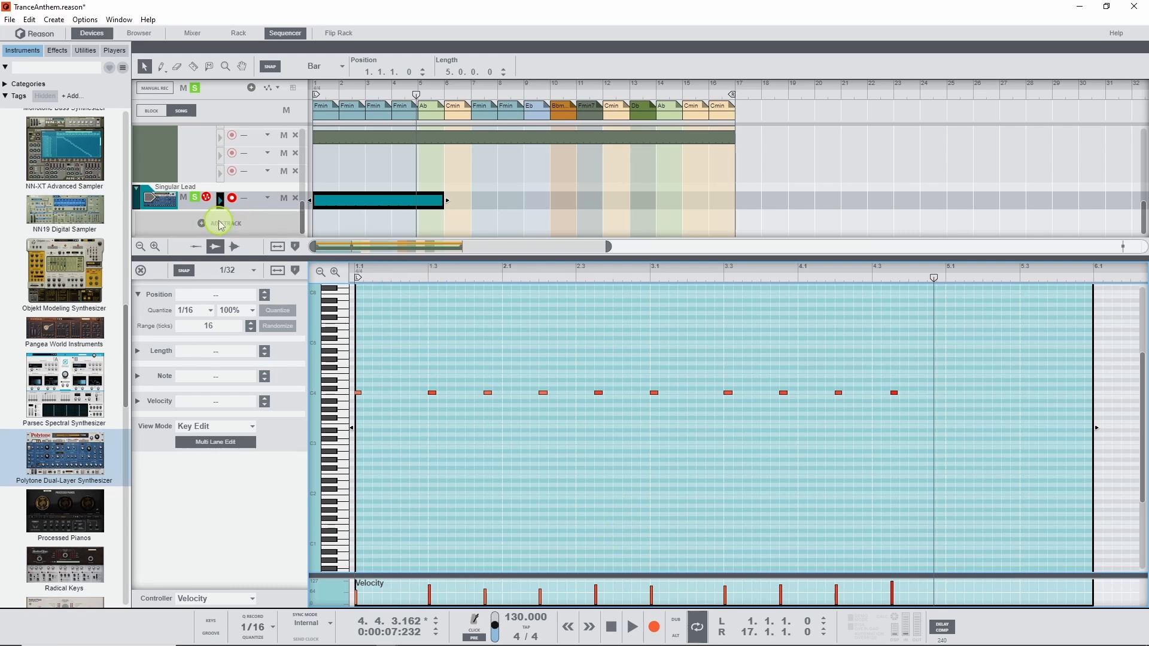
{"action": "left_click", "coordinate": [197, 198]}
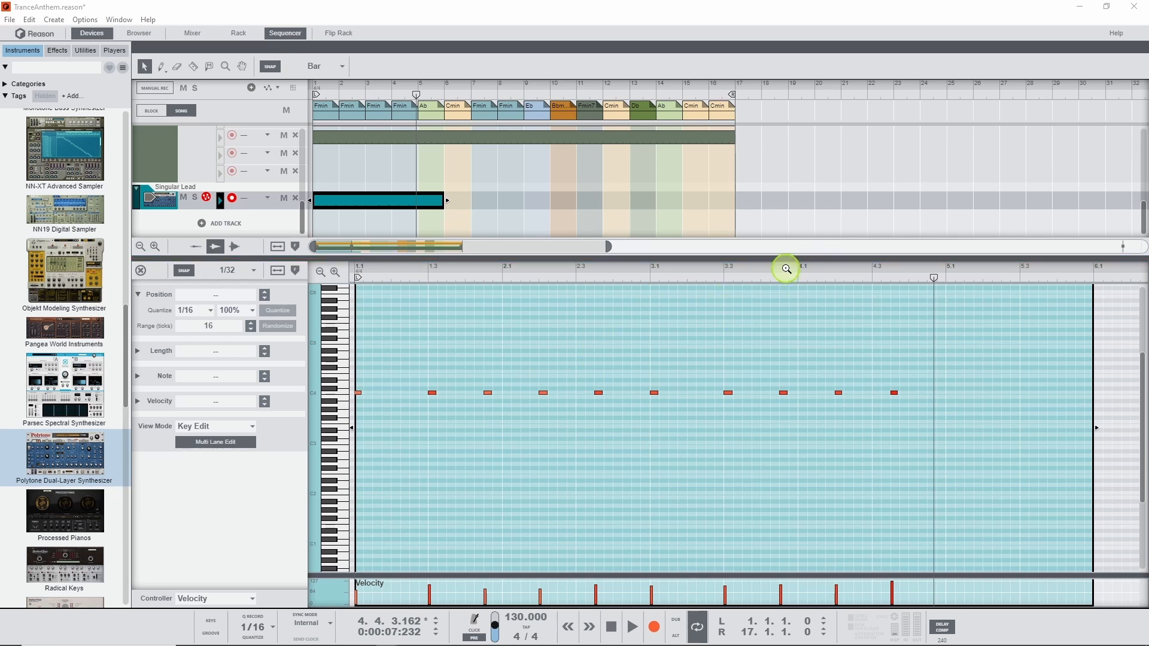
{"action": "left_click", "coordinate": [786, 269]}
Step: Insert the Kilohearts kHs Bitcrush (VST3) effect into the Singular Lead channel's insert section in the rack
{"action": "key", "text": "F6"}
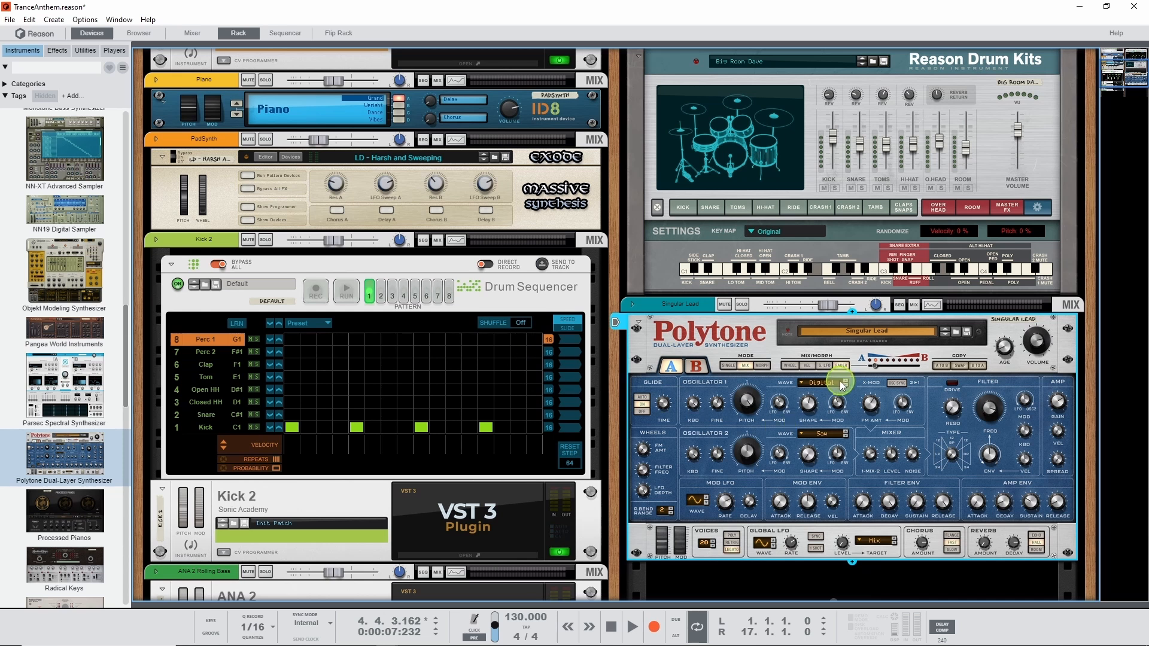
{"action": "left_click", "coordinate": [633, 308]}
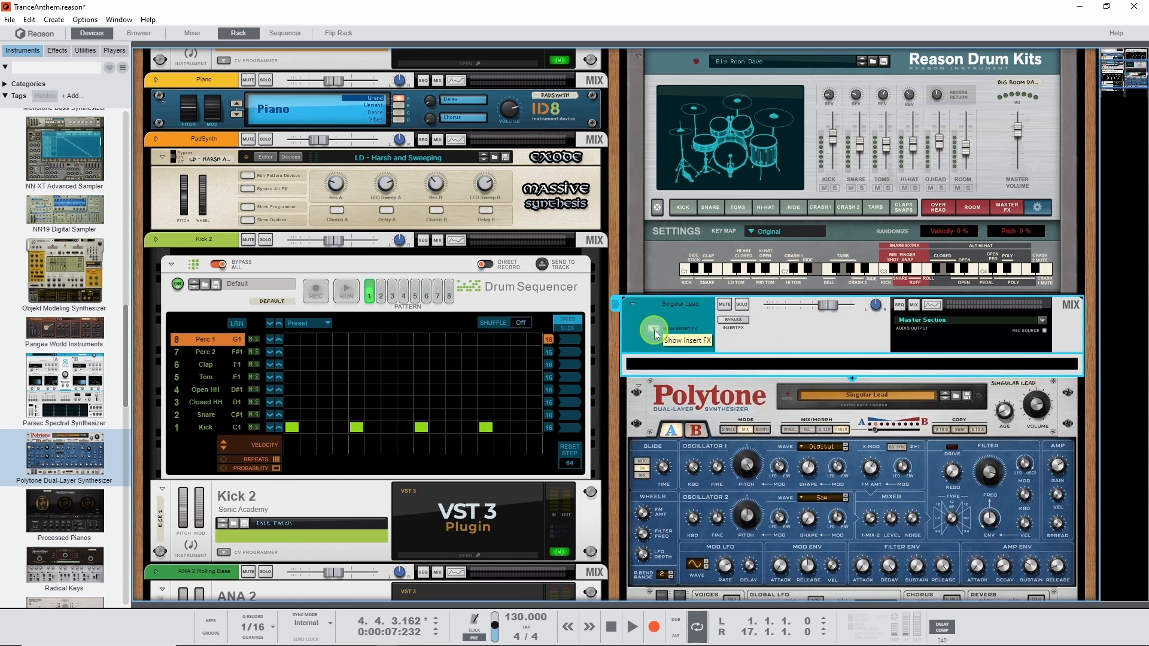
{"action": "right_click", "coordinate": [714, 365]}
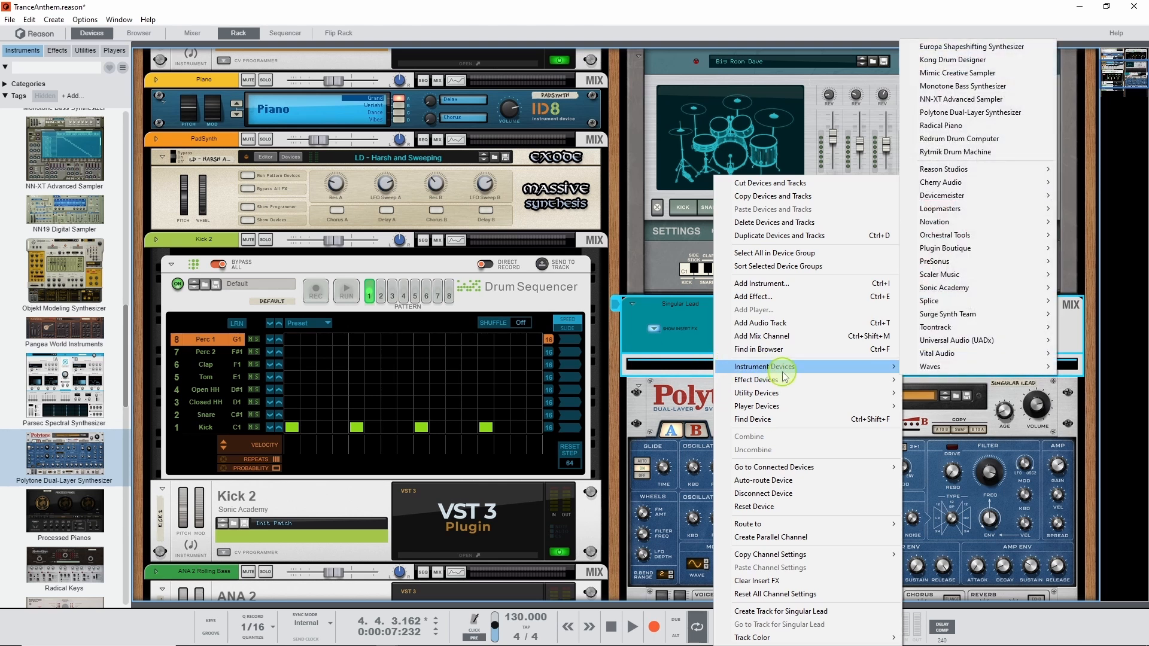
{"action": "mouse_move", "coordinate": [781, 379]}
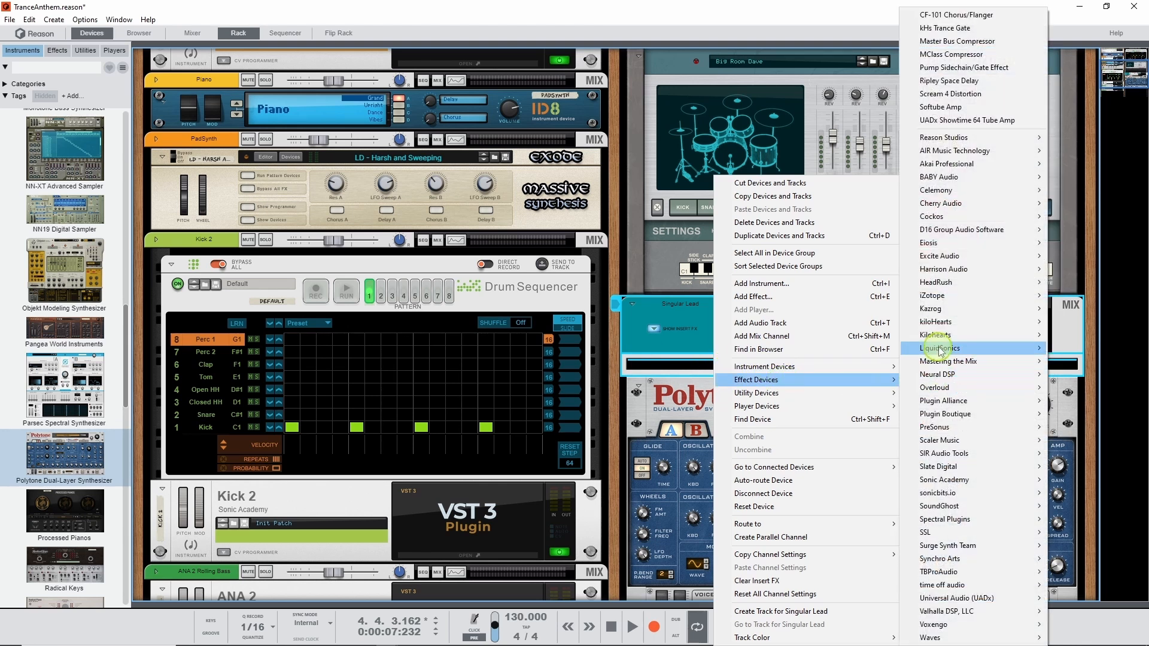
{"action": "mouse_move", "coordinate": [958, 340]}
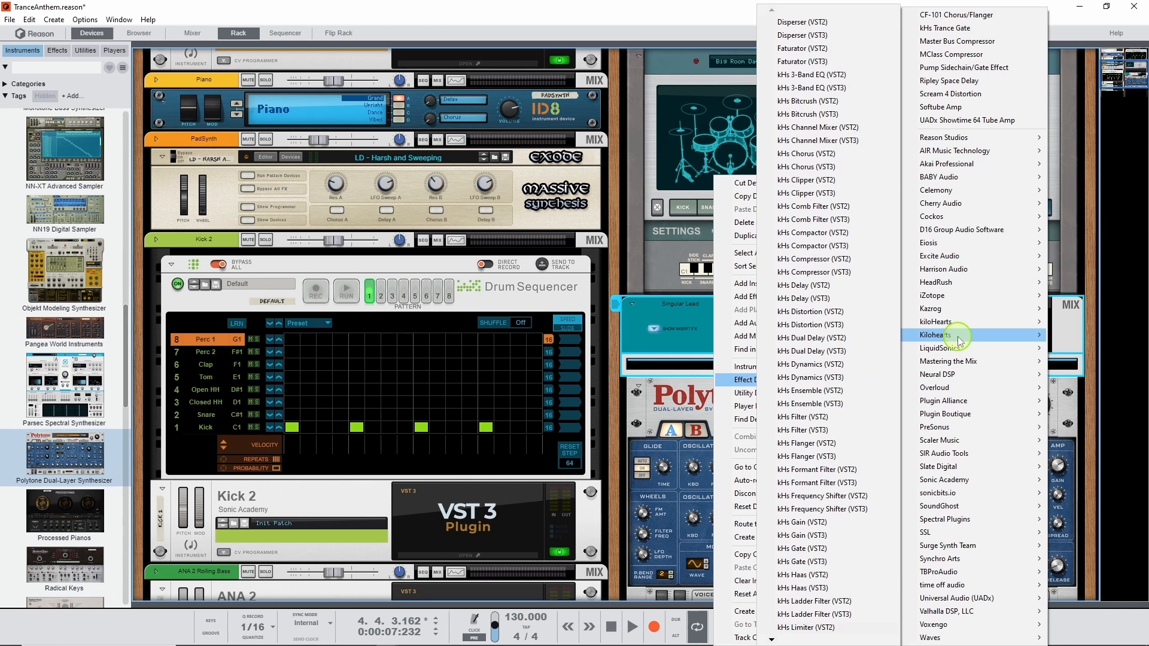
{"action": "left_click", "coordinate": [815, 115]}
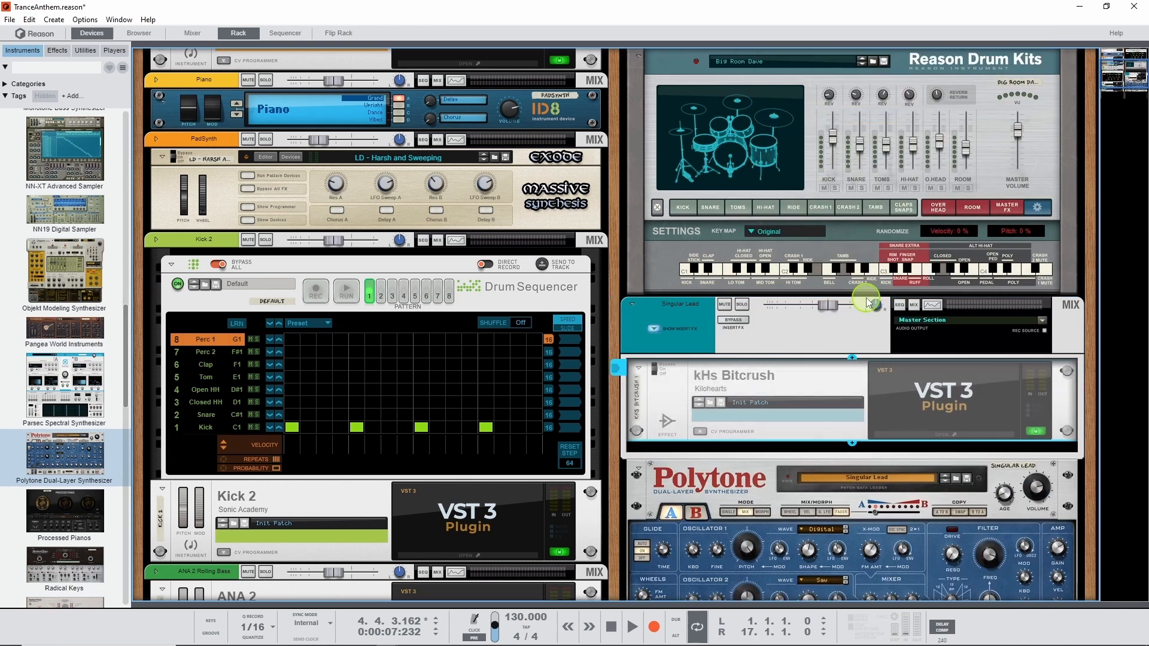
Step: Open the Bitcrush editor, set the sequencer's right loop locator to 5.1.1.0, and return the playhead to the song start
{"action": "left_click", "coordinate": [941, 434]}
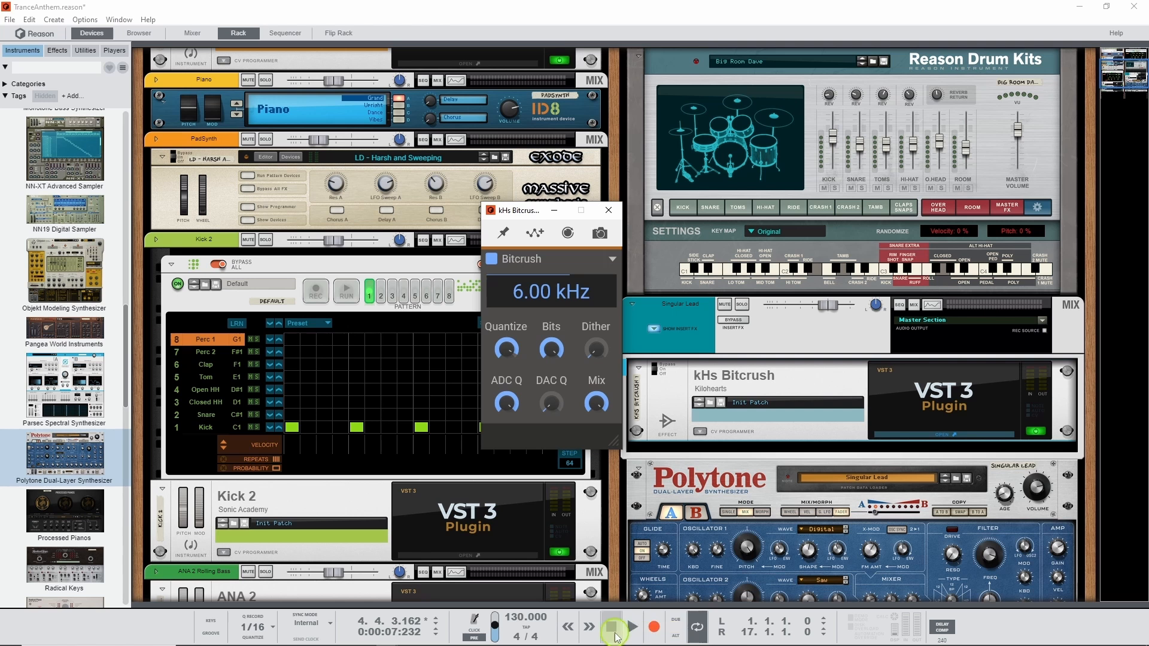
{"action": "key", "text": "F7"}
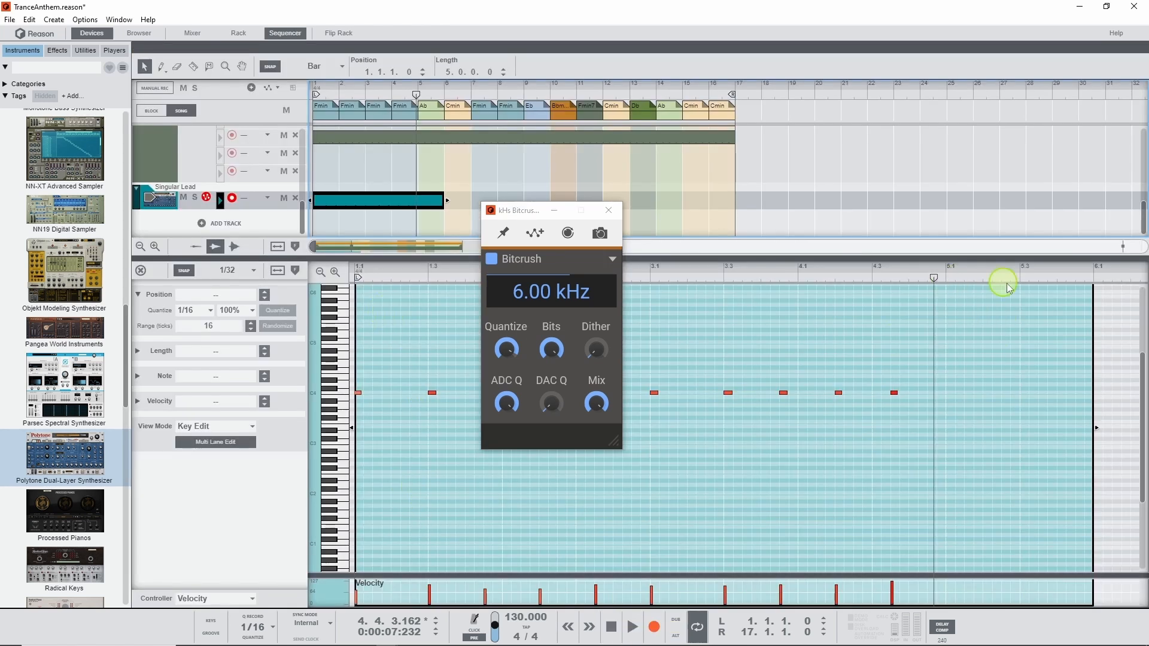
{"action": "left_click", "coordinate": [754, 627]}
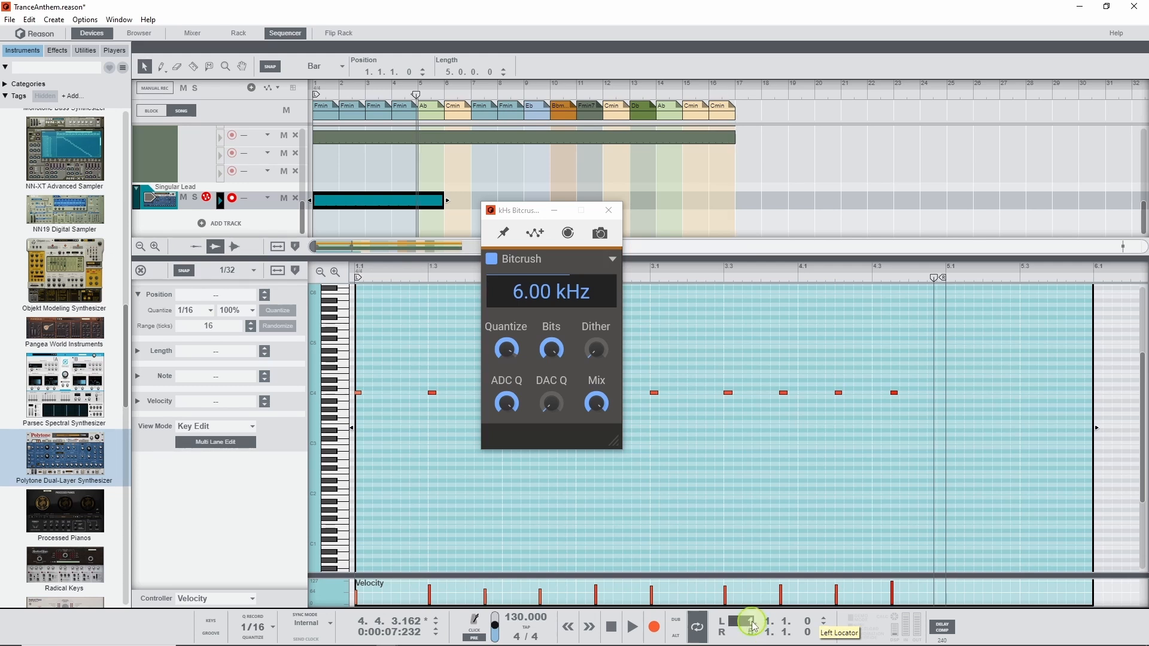
{"action": "left_click", "coordinate": [698, 630]}
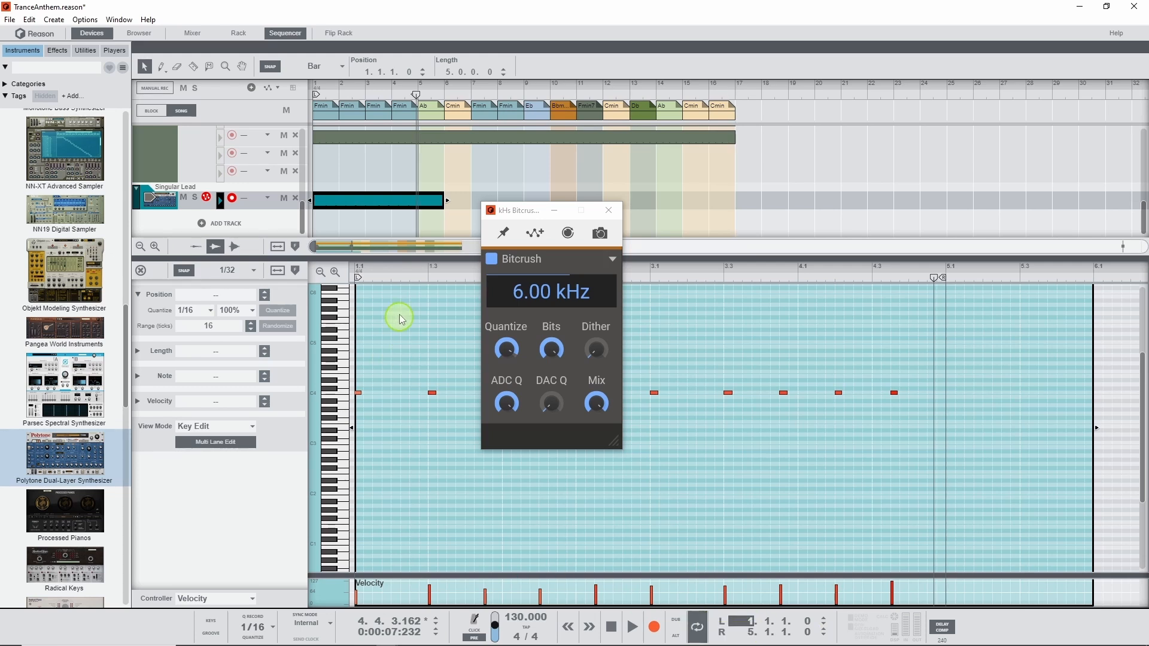
{"action": "left_click", "coordinate": [379, 277]}
{"action": "left_click", "coordinate": [357, 278]}
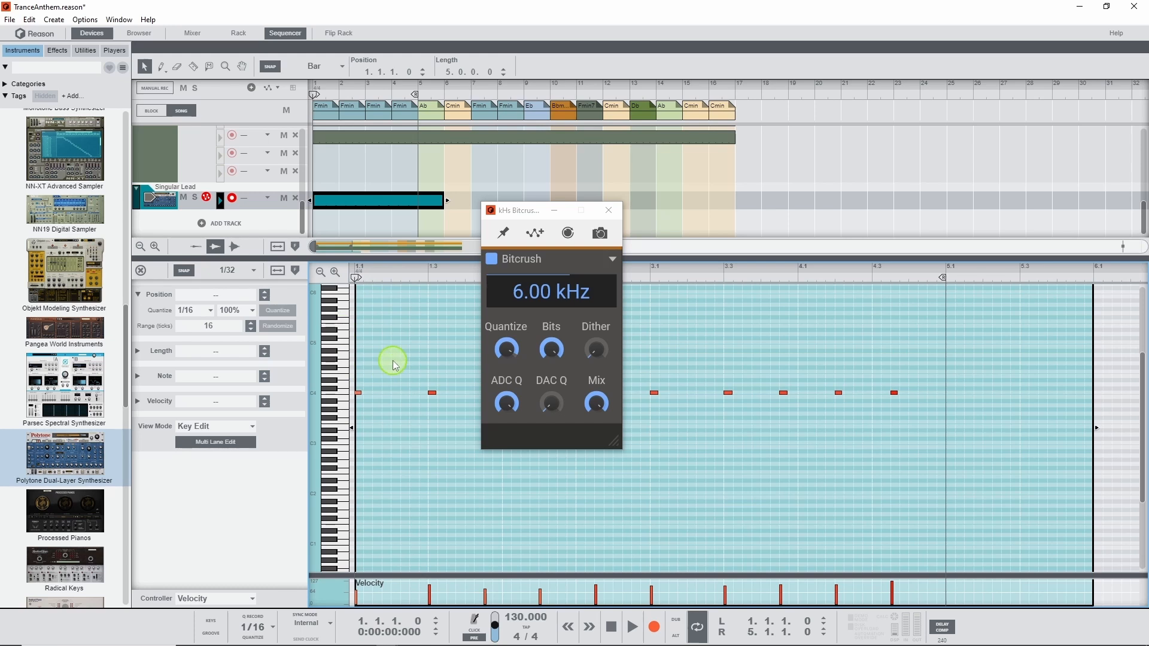
Step: Play the loop with Singular Lead soloed, lower Bitcrush's Bits, raise Dither and DAC Q, and set the sample rate to 10.3 kHz
{"action": "key", "text": "space"}
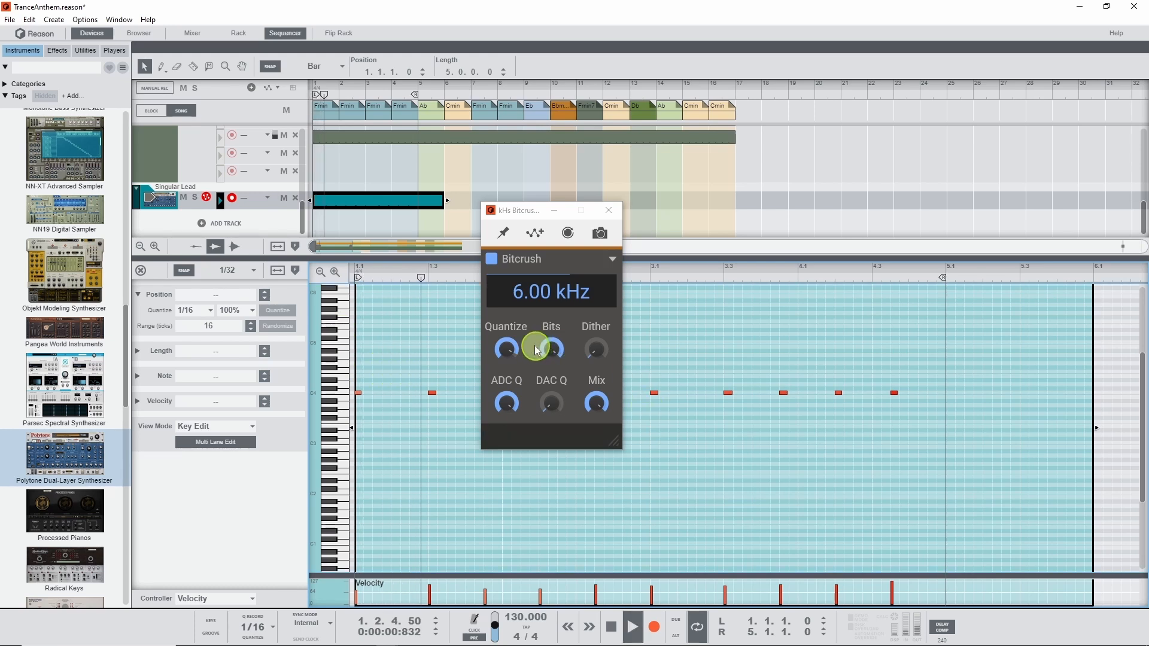
{"action": "left_click_drag", "start_coordinate": [504, 346], "coordinate": [553, 348]}
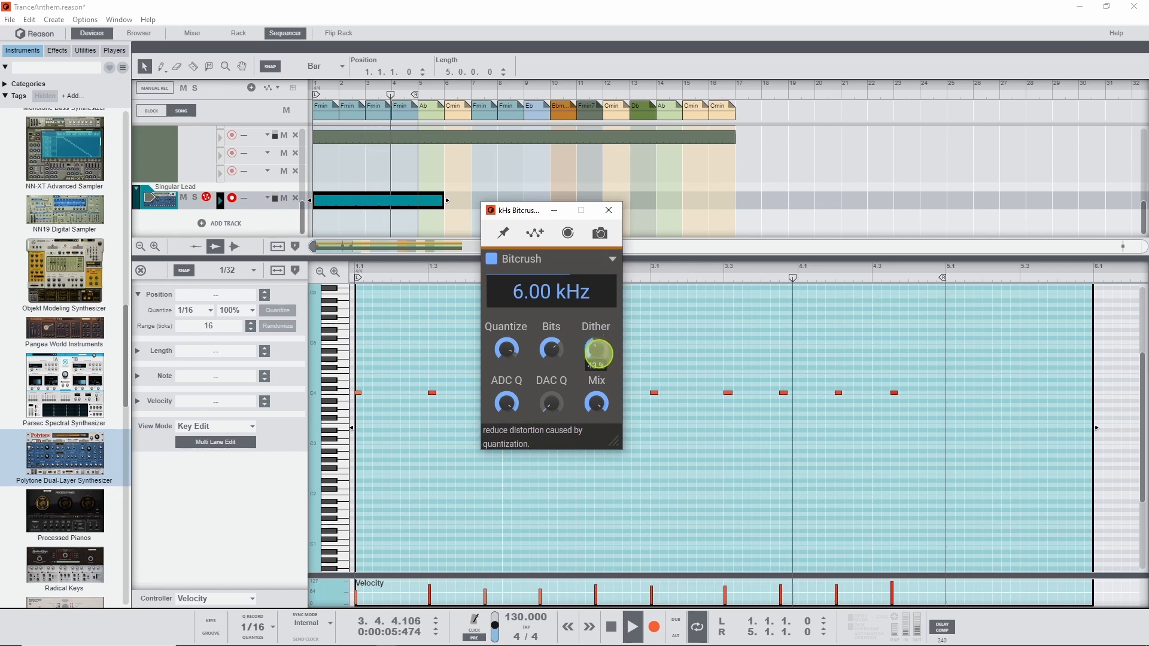
{"action": "left_click_drag", "start_coordinate": [602, 359], "coordinate": [602, 351]}
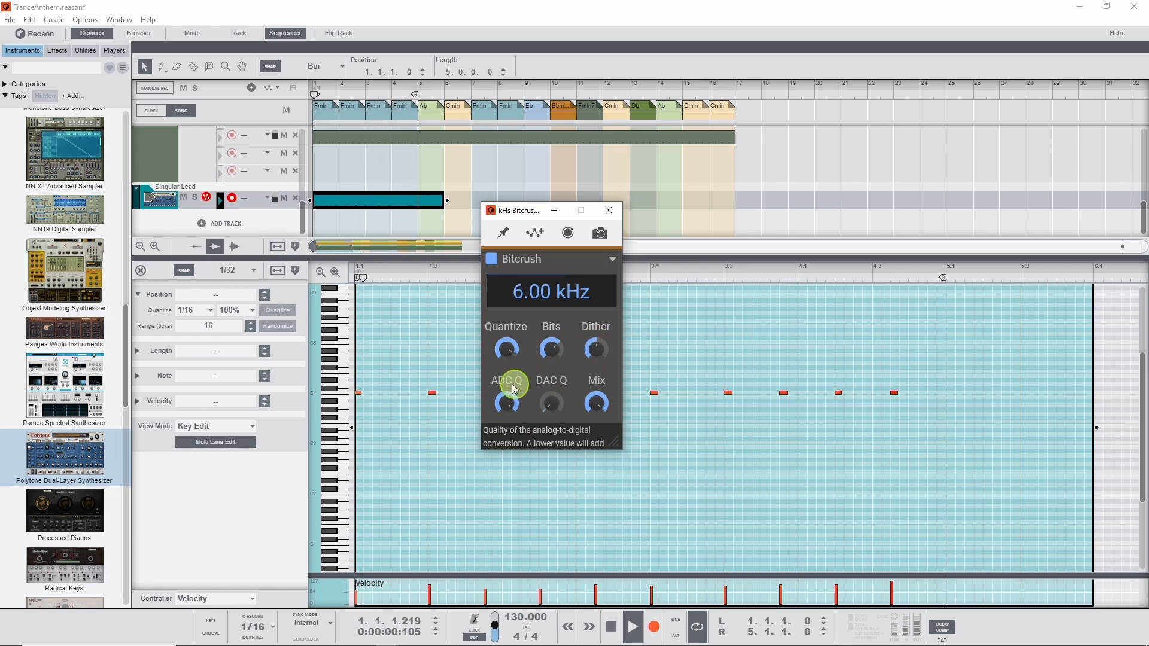
{"action": "left_click", "coordinate": [194, 197]}
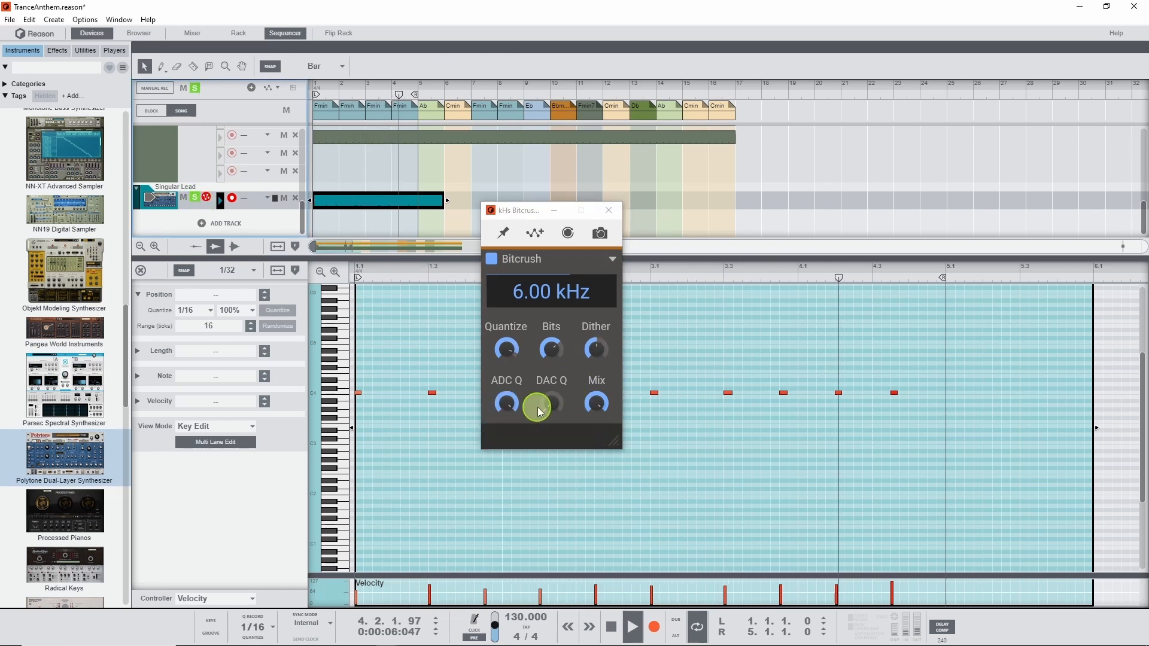
{"action": "left_click_drag", "start_coordinate": [554, 410], "coordinate": [554, 407]}
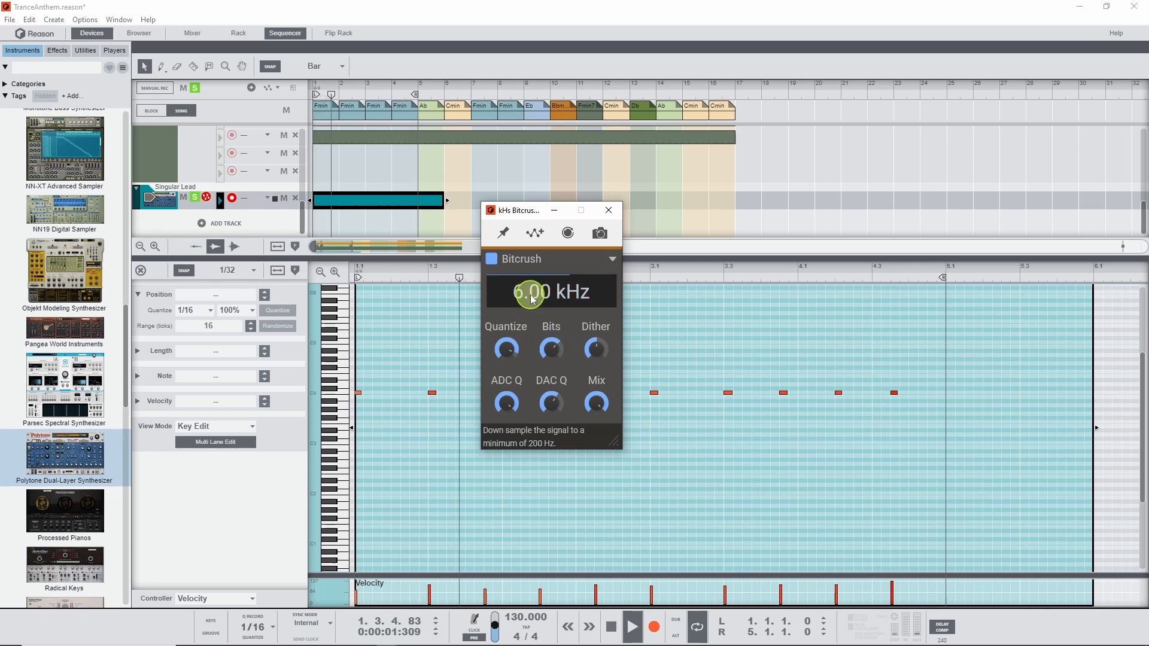
{"action": "left_click_drag", "start_coordinate": [530, 294], "coordinate": [574, 297]}
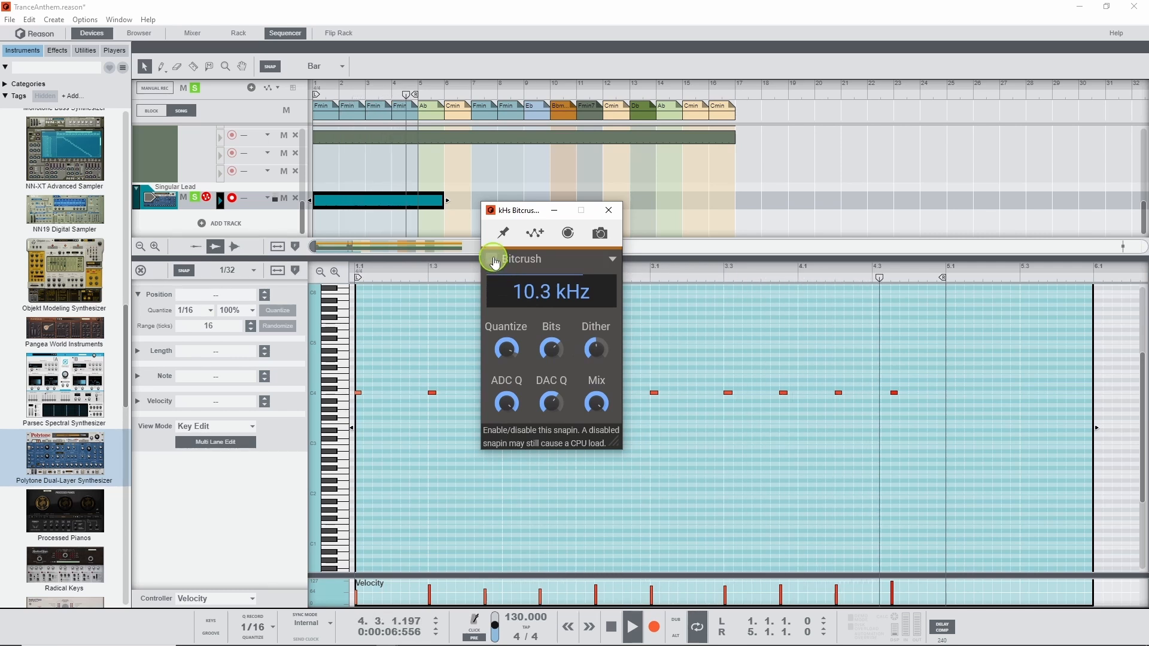
Step: Close the Bitcrush editor, return to the rack and save the song
{"action": "left_click", "coordinate": [609, 211]}
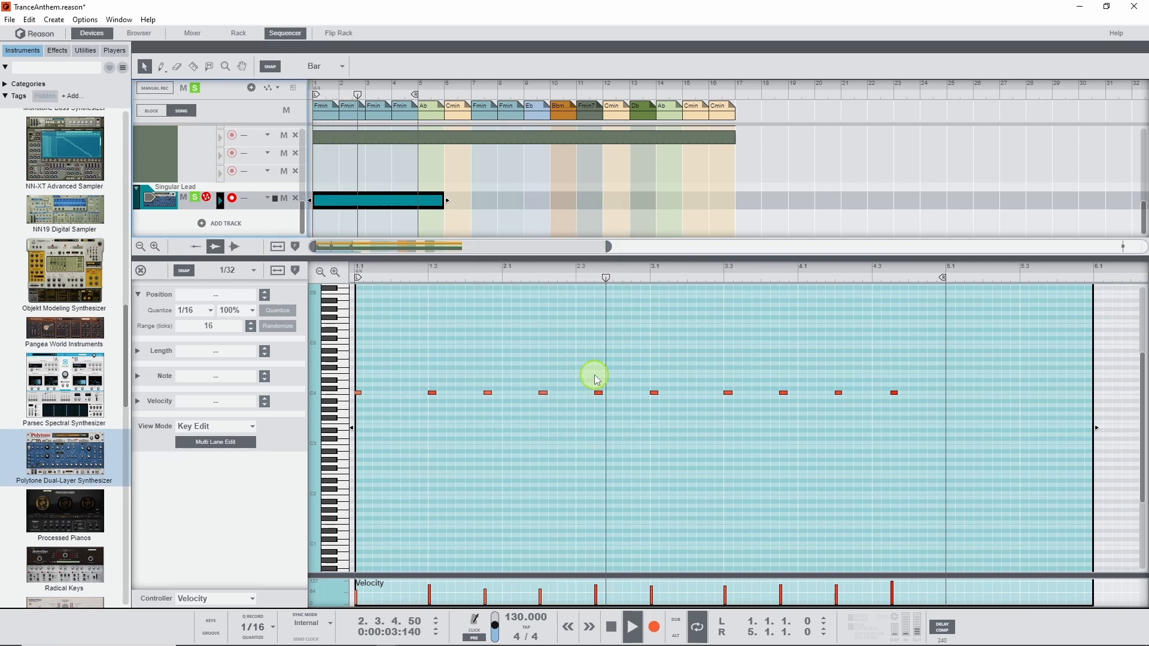
{"action": "key", "text": "F6"}
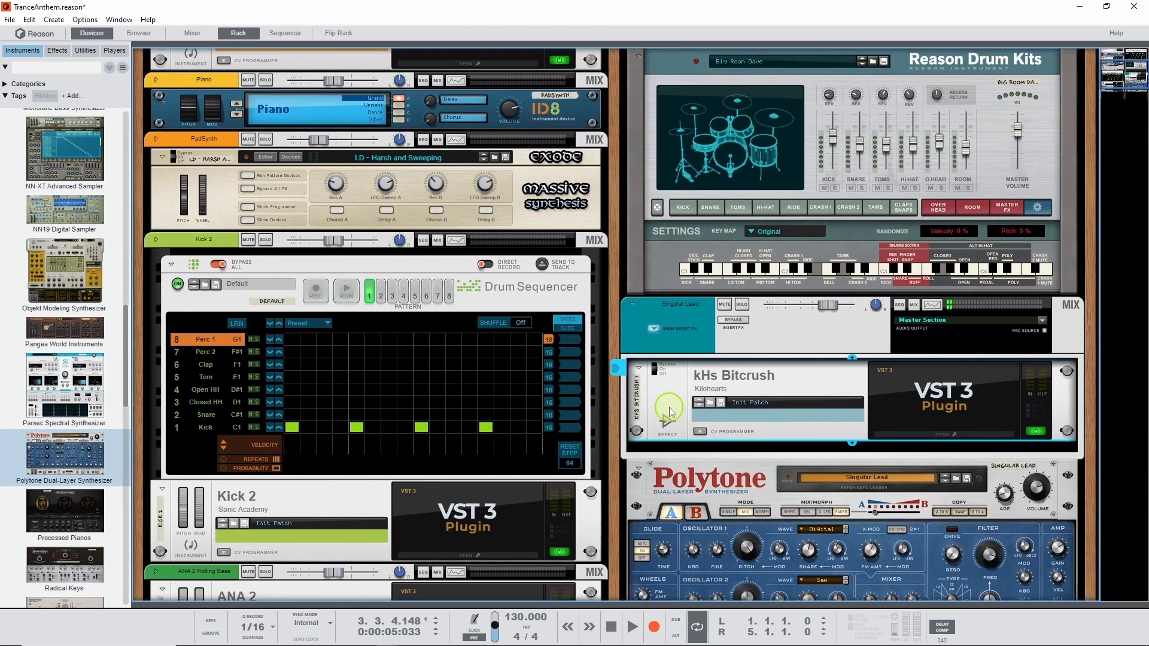
{"action": "key", "text": "ctrl+s"}
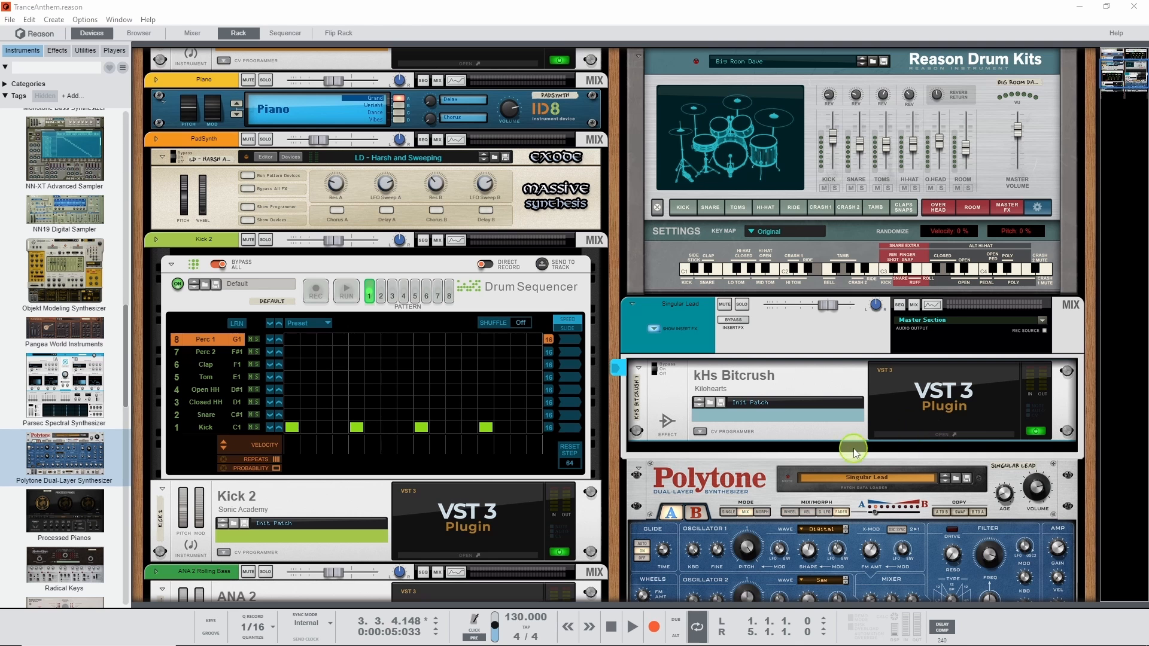
Step: Add the ValhallaSupermassive (VST3) effect after Bitcrush in the Singular Lead channel's insert section
{"action": "left_click", "coordinate": [854, 453]}
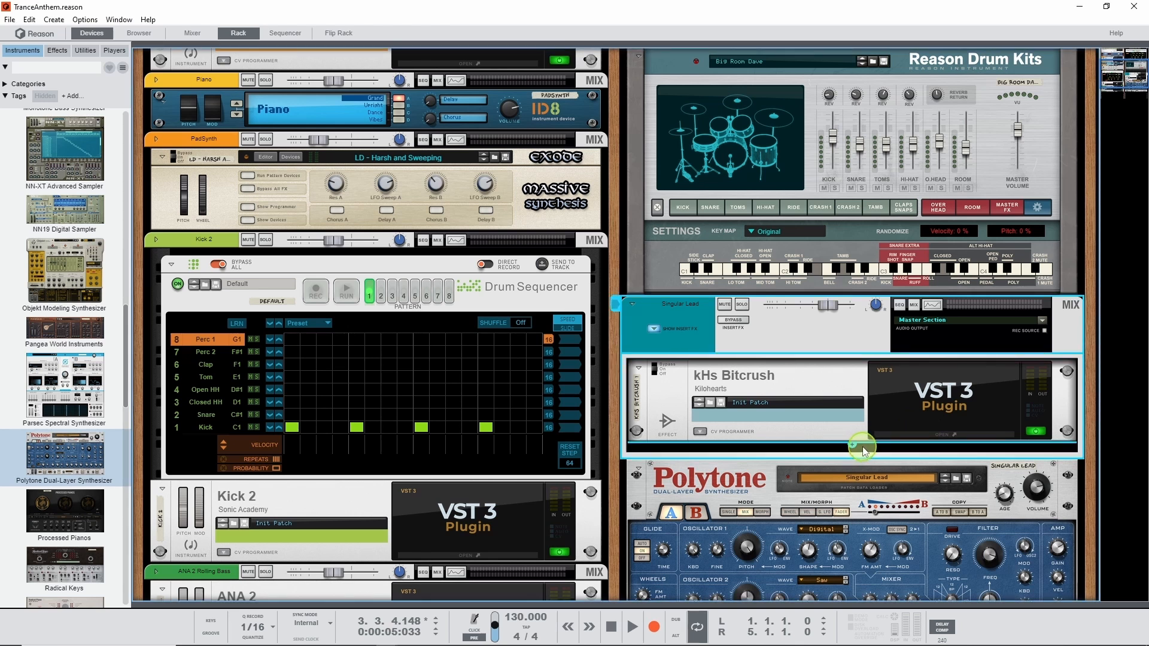
{"action": "right_click", "coordinate": [863, 448]}
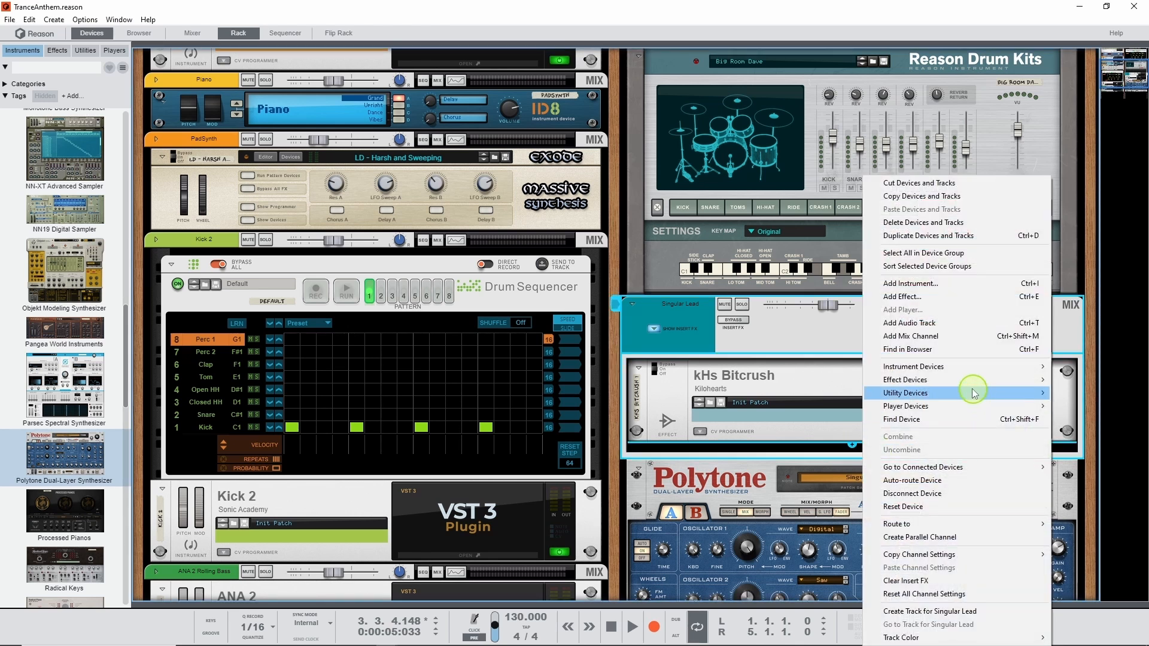
{"action": "mouse_move", "coordinate": [967, 385]}
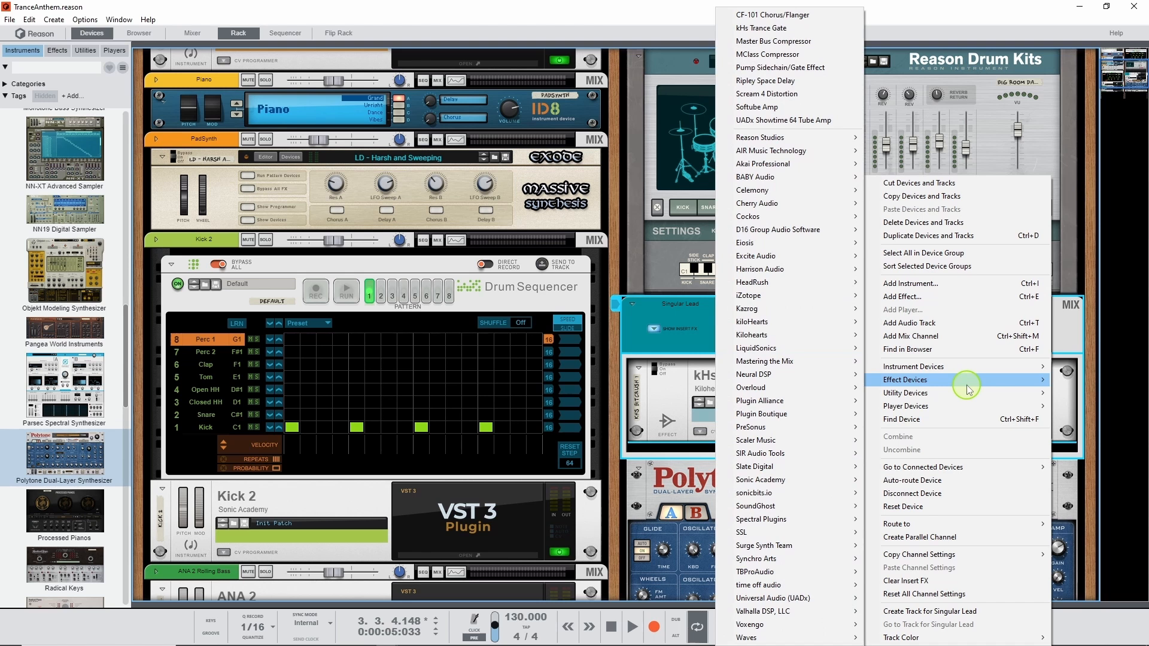
{"action": "mouse_move", "coordinate": [779, 613]}
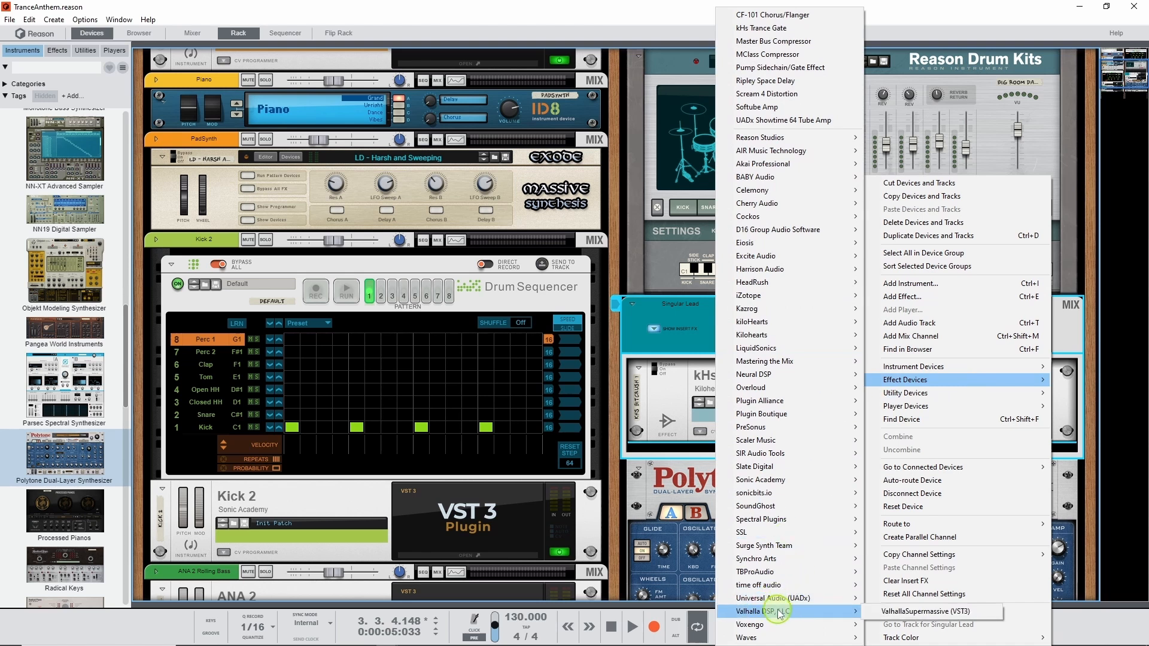
{"action": "left_click", "coordinate": [910, 612]}
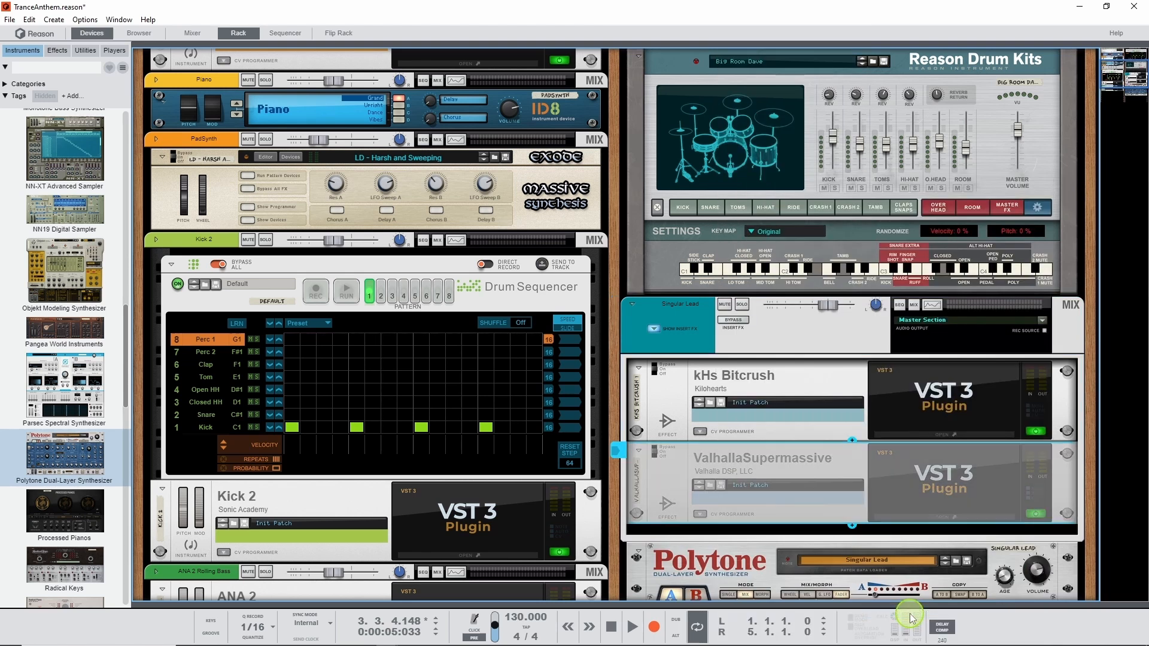
Step: Open the ValhallaSupermassive editor, move it clear of the effect devices, and lower its Mix to 9.6 % during playback
{"action": "left_click", "coordinate": [915, 516]}
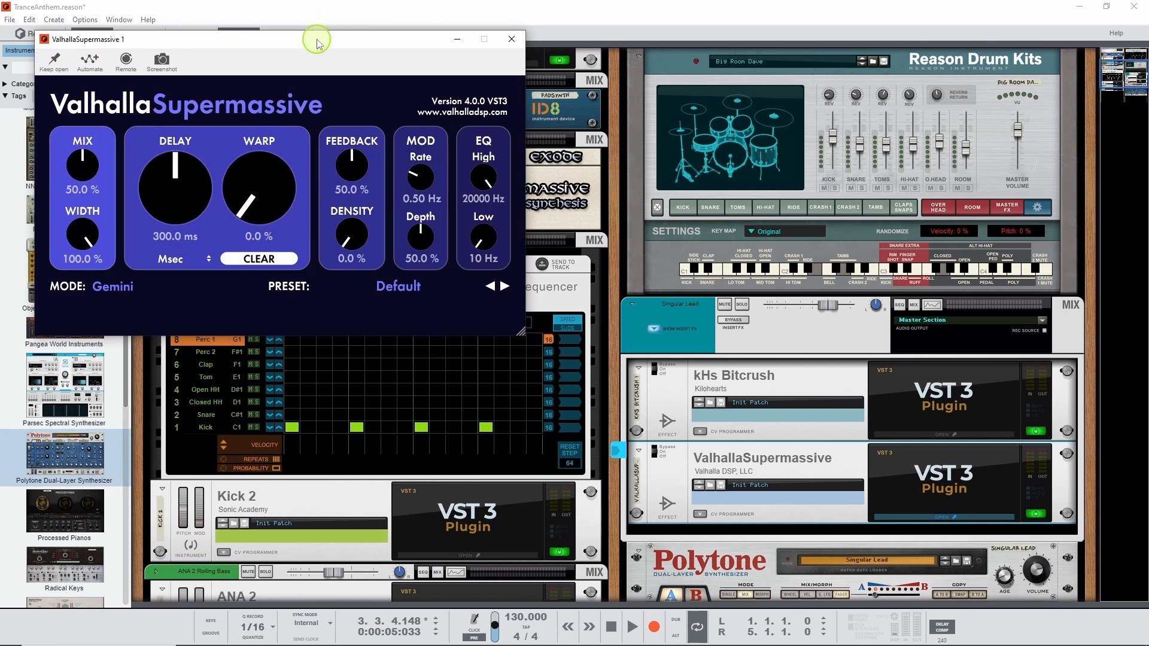
{"action": "left_click_drag", "start_coordinate": [317, 44], "coordinate": [640, 176]}
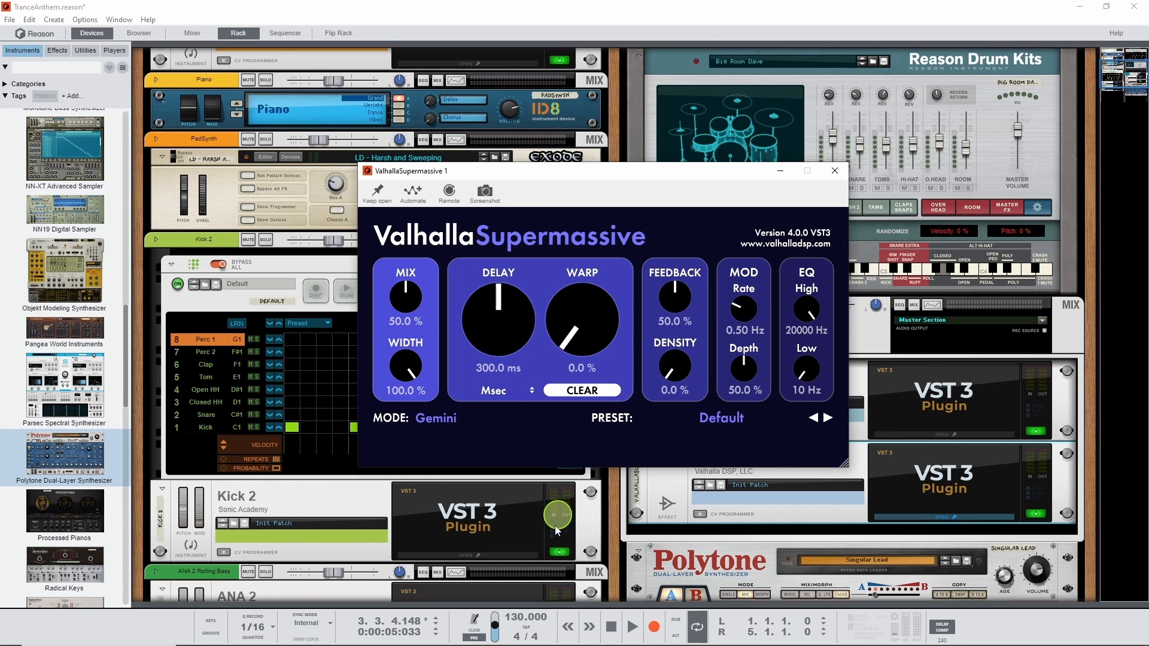
{"action": "left_click", "coordinate": [632, 634]}
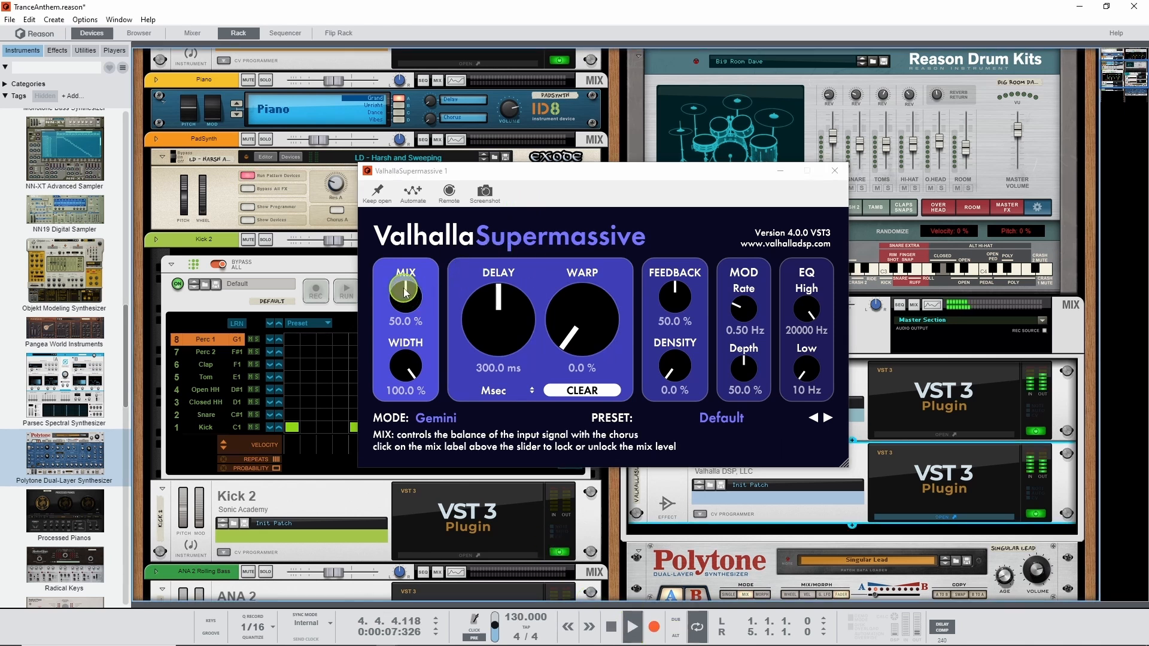
{"action": "left_click_drag", "start_coordinate": [406, 291], "coordinate": [400, 346]}
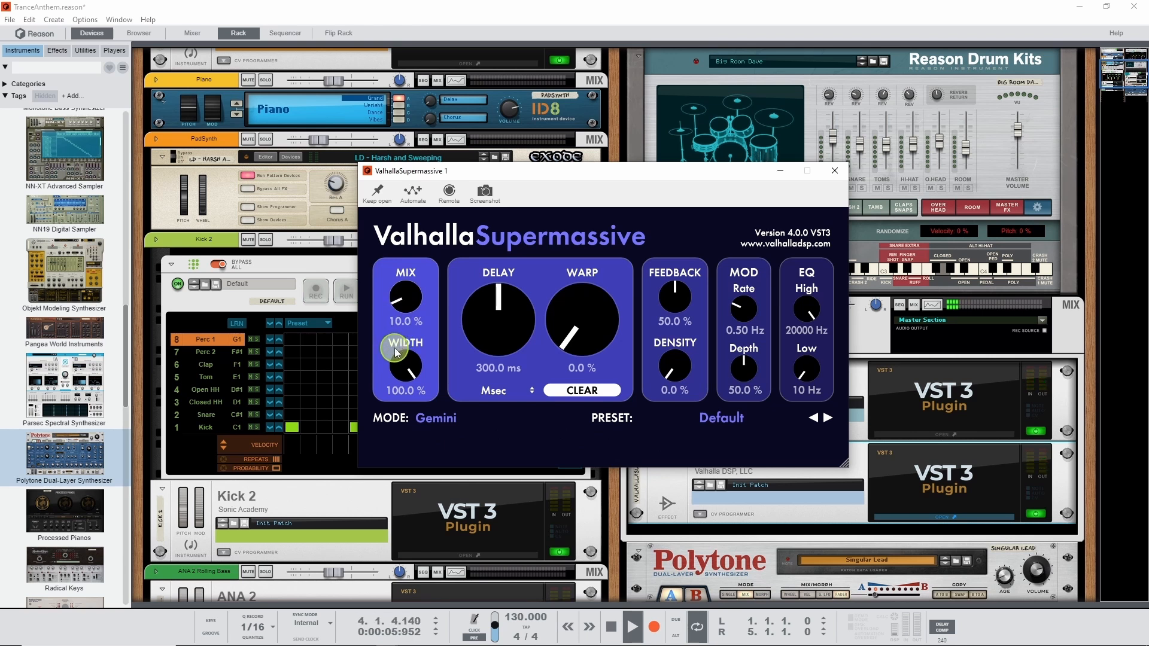
{"action": "left_click_drag", "start_coordinate": [394, 355], "coordinate": [392, 349]}
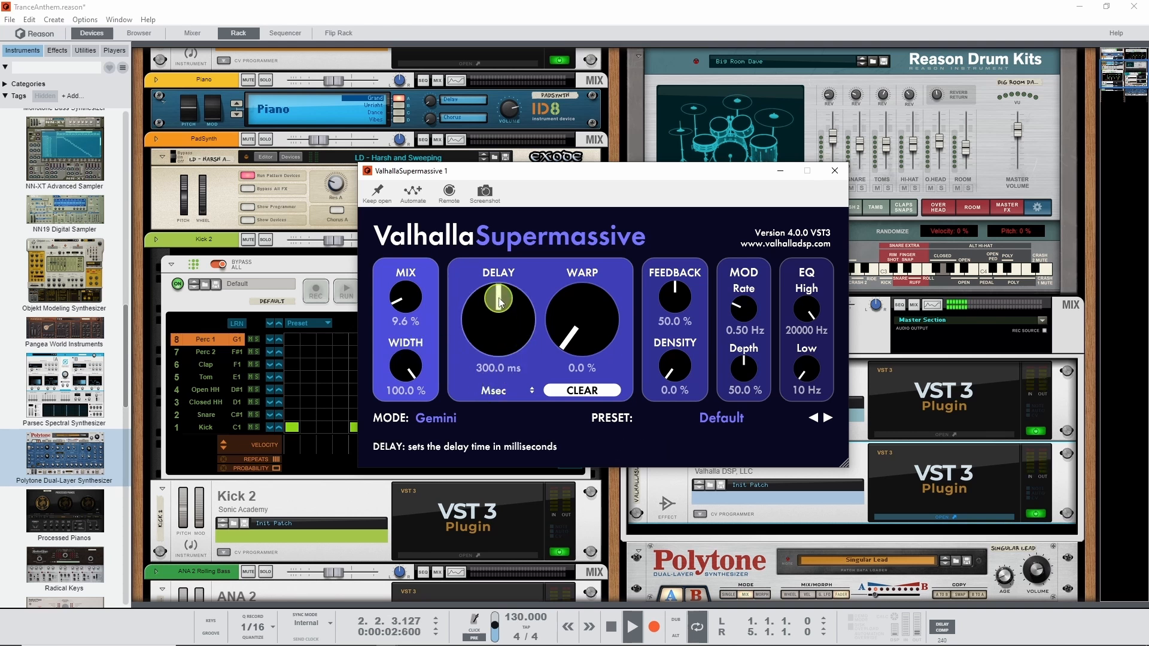
Step: Set Supermassive to Great Annihilator, delay 332.3 ms, warp 51.6 %, feedback 76.4 %, density 100 %, modulation 0.16 Hz and 82.4 %, EQ 12160 and 280 Hz
{"action": "scroll", "coordinate": [500, 332], "scroll_direction": "up", "scroll_amount": 2}
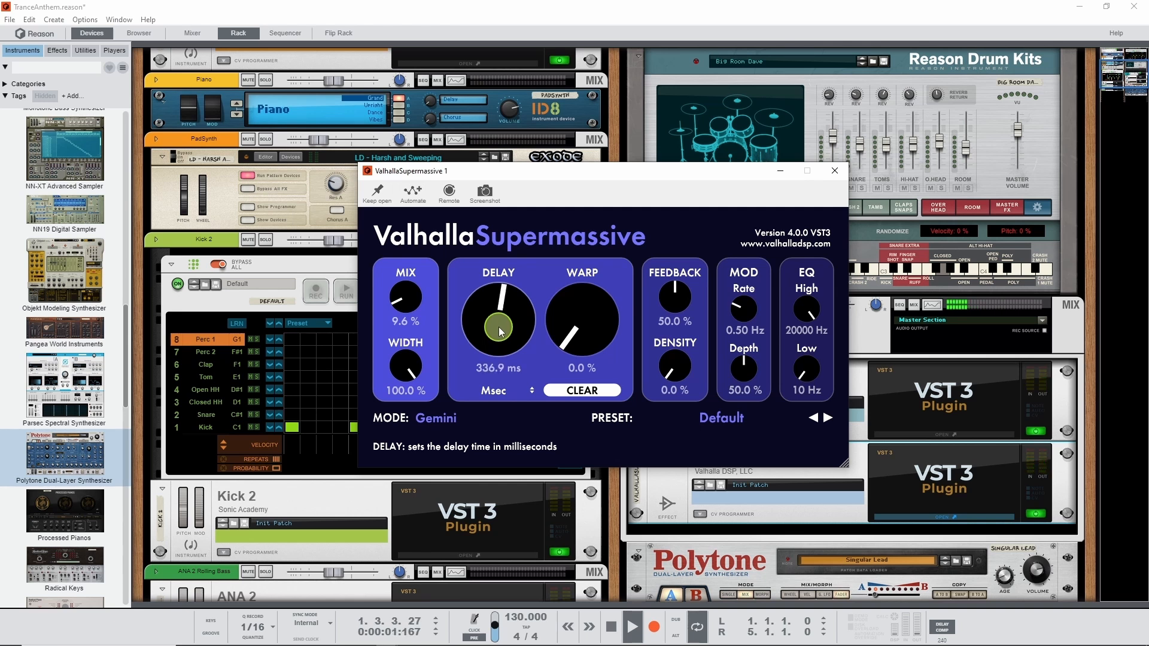
{"action": "scroll", "coordinate": [498, 327], "scroll_direction": "down", "scroll_amount": 1}
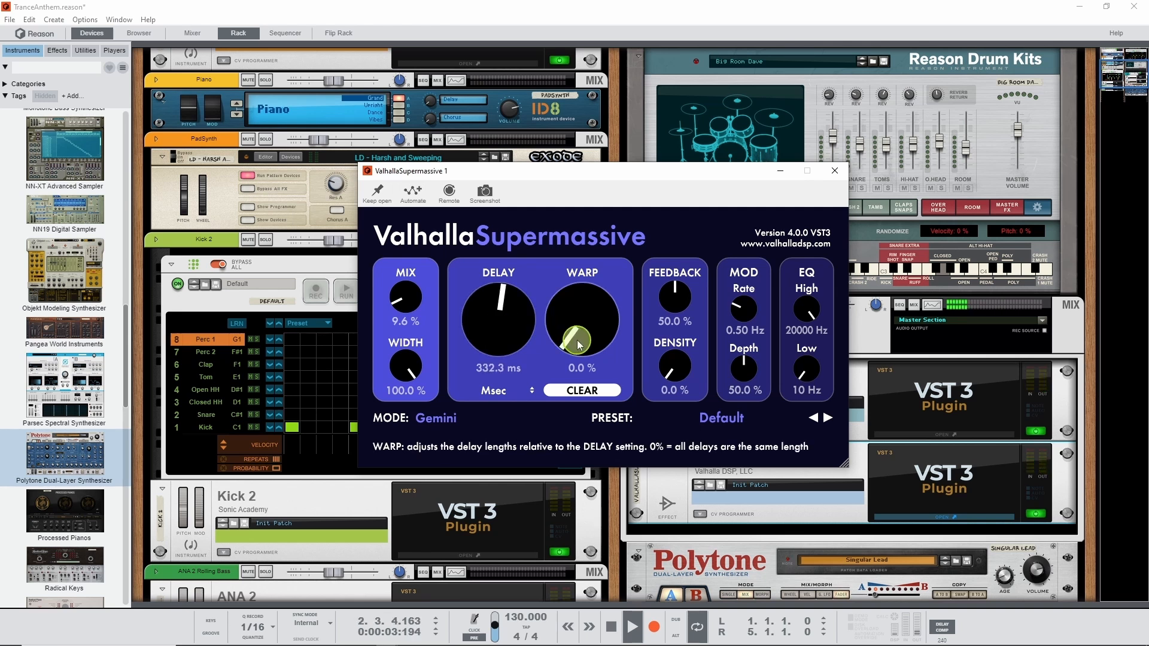
{"action": "left_click_drag", "start_coordinate": [576, 340], "coordinate": [595, 266]}
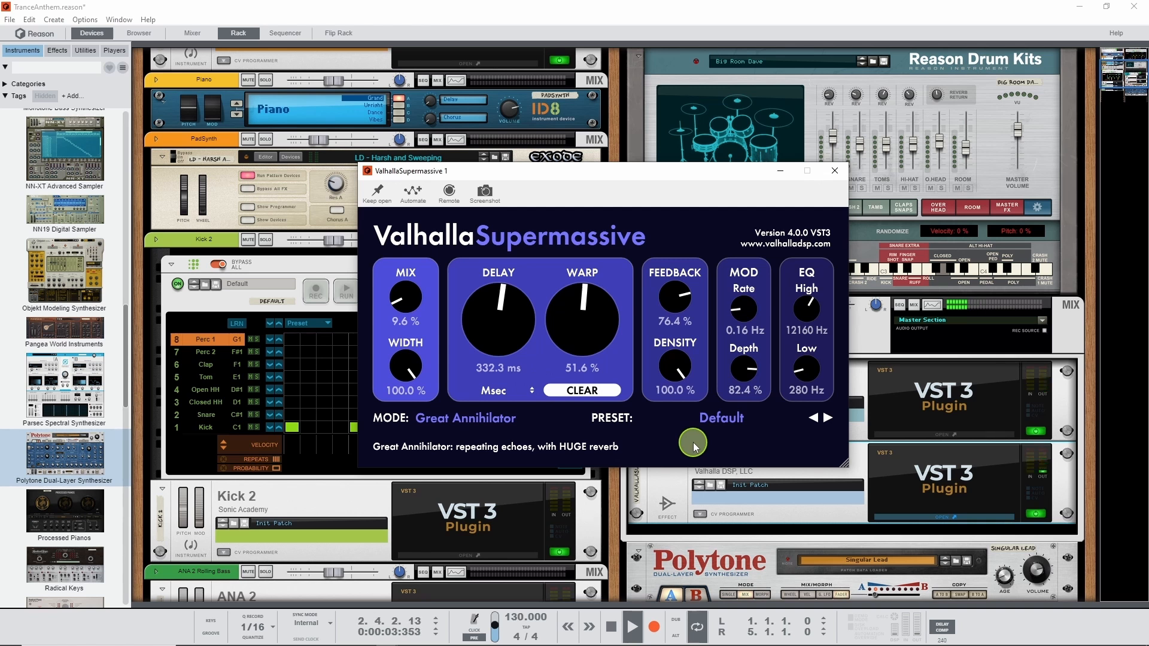
Step: Close the Supermassive editor, stop playback and return to the song start in the sequencer with the lead unsoloed
{"action": "left_click", "coordinate": [834, 171]}
{"action": "left_click", "coordinate": [611, 633]}
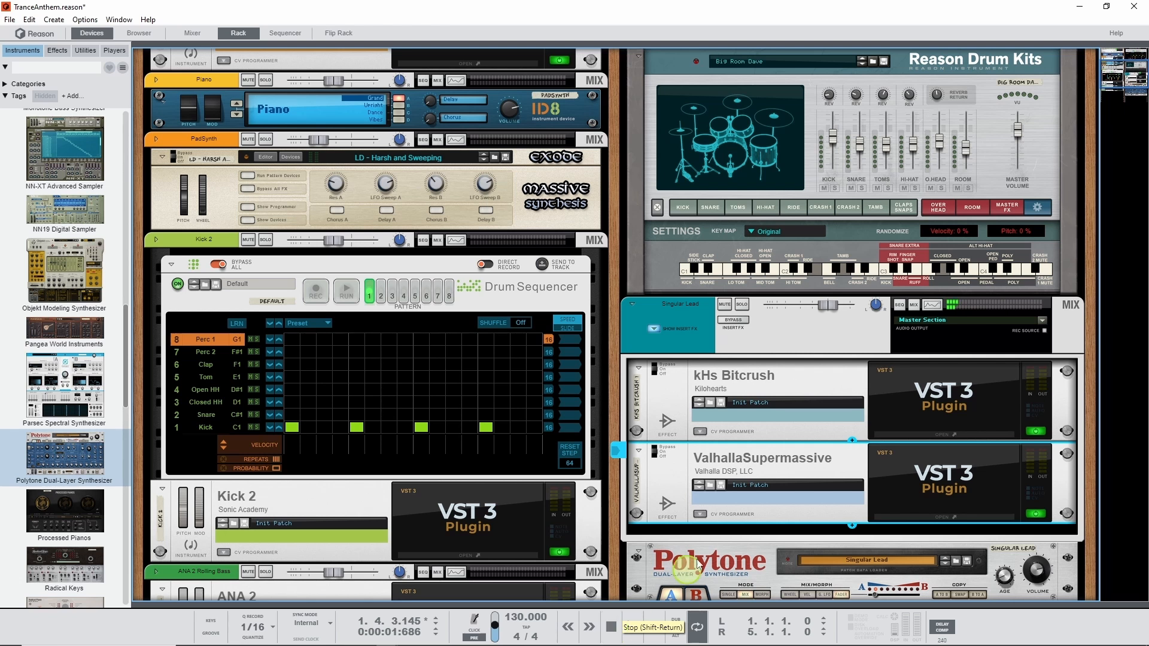
{"action": "left_click", "coordinate": [611, 628]}
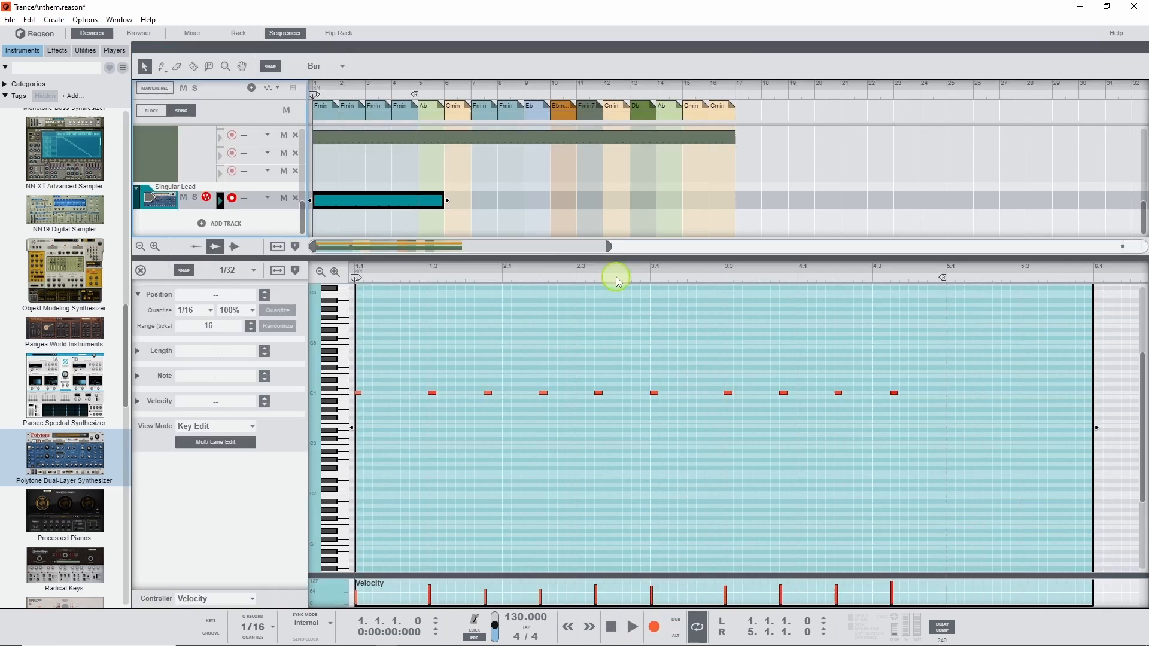
Step: Play the loop with all tracks together and stop it, and stop the playback of the Trancey song
{"action": "key", "text": "space"}
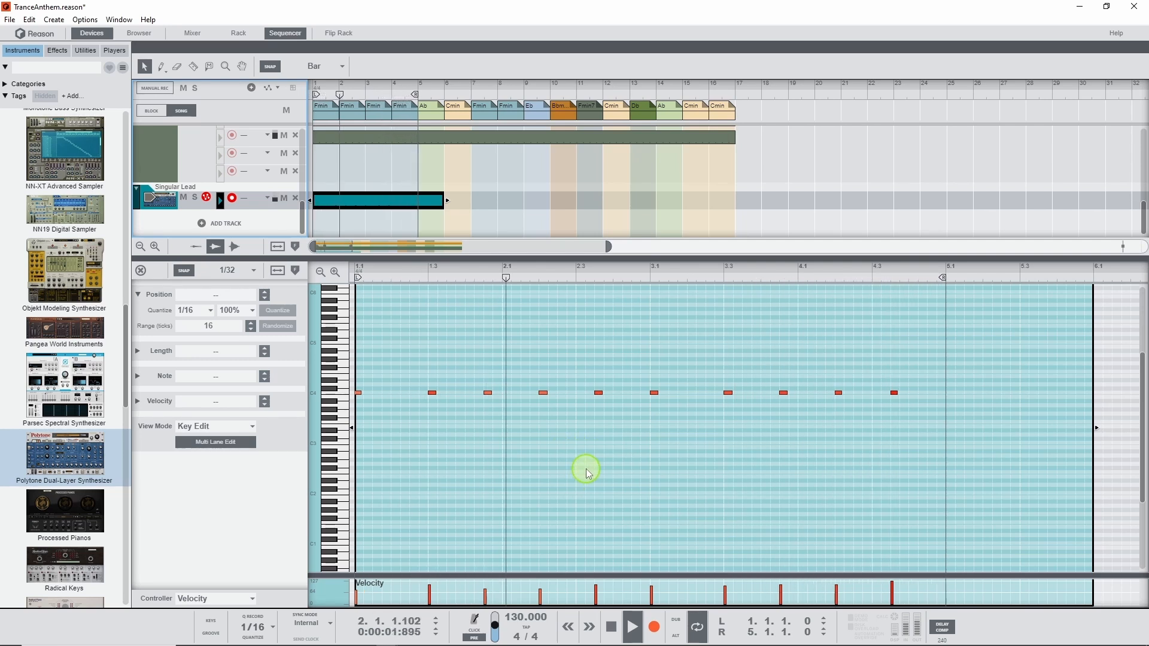
{"action": "left_click", "coordinate": [612, 633]}
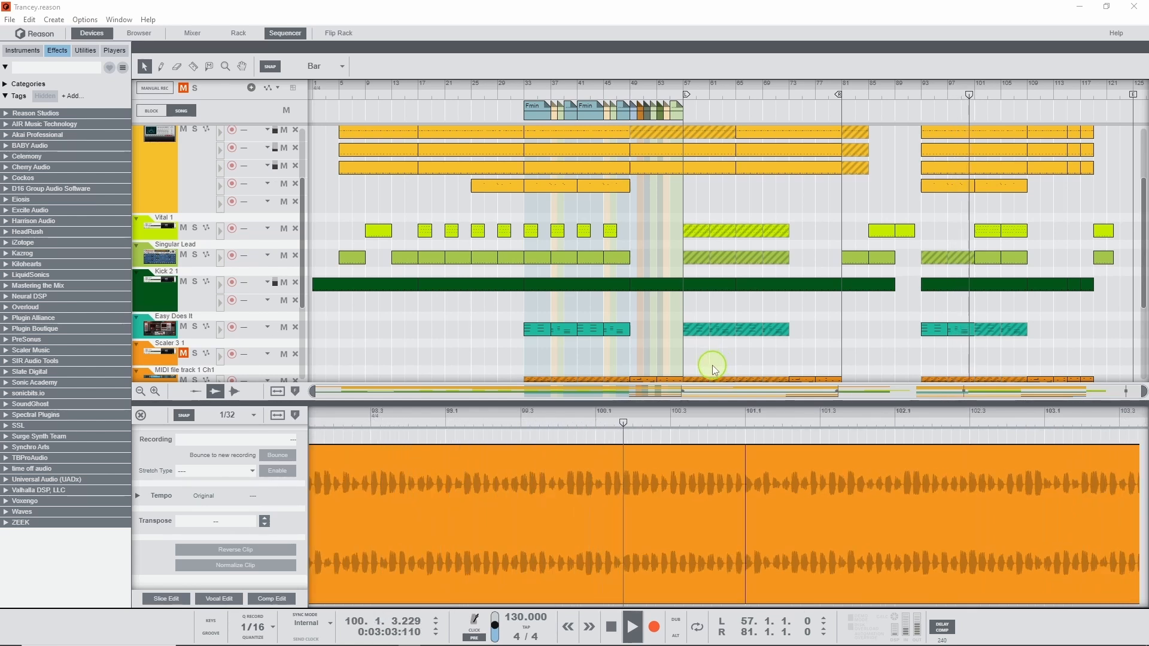
{"action": "left_click", "coordinate": [611, 628]}
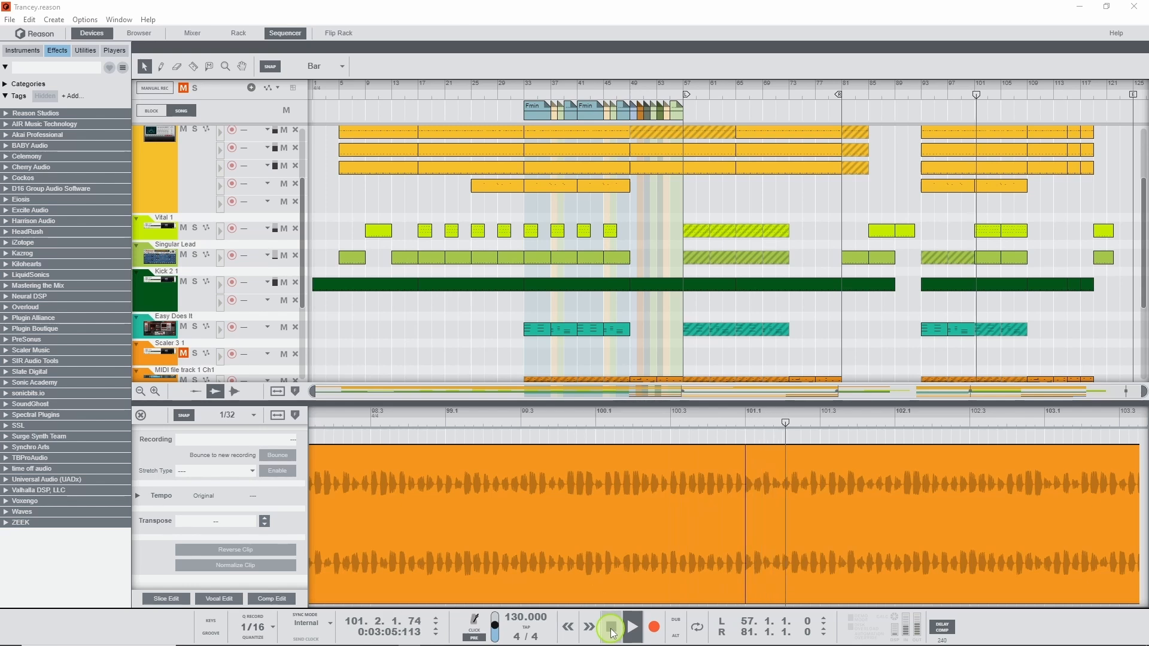